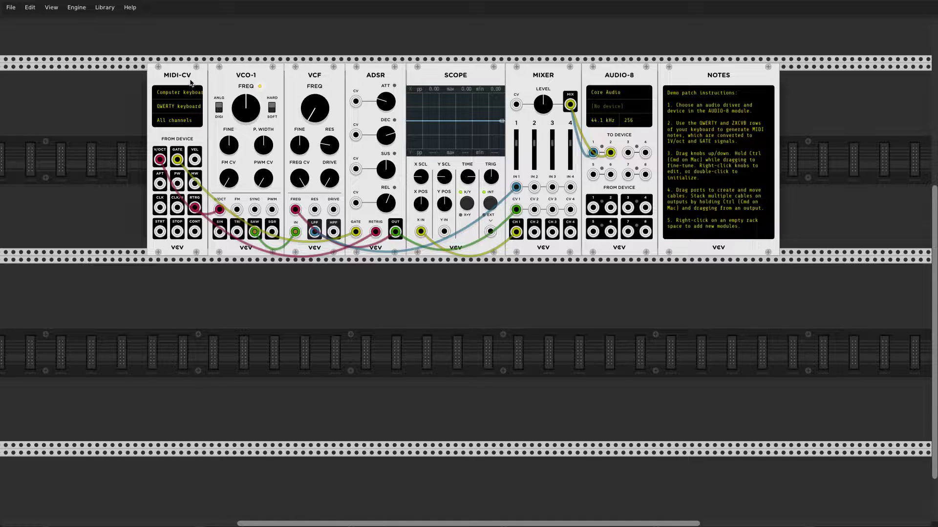
Clear the demo patch by deleting every module except AUDIO-8
key(Delete)
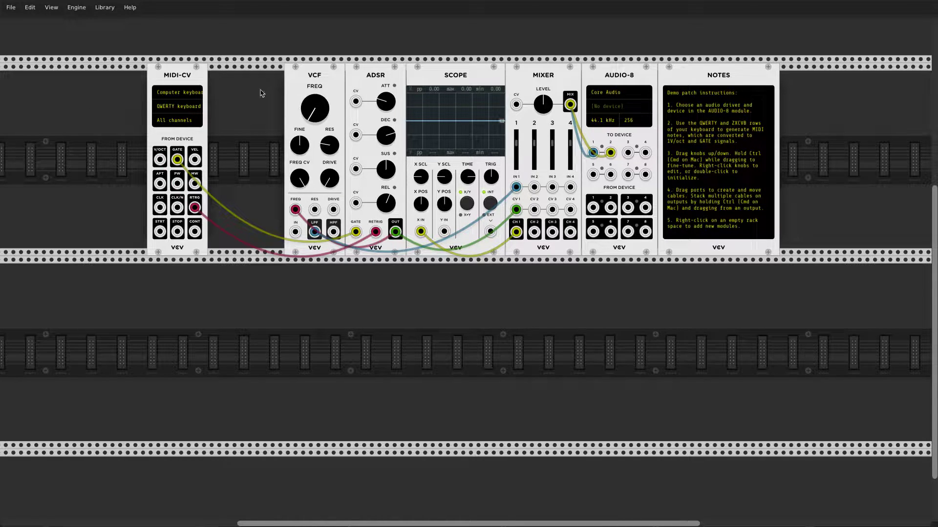
key(Delete)
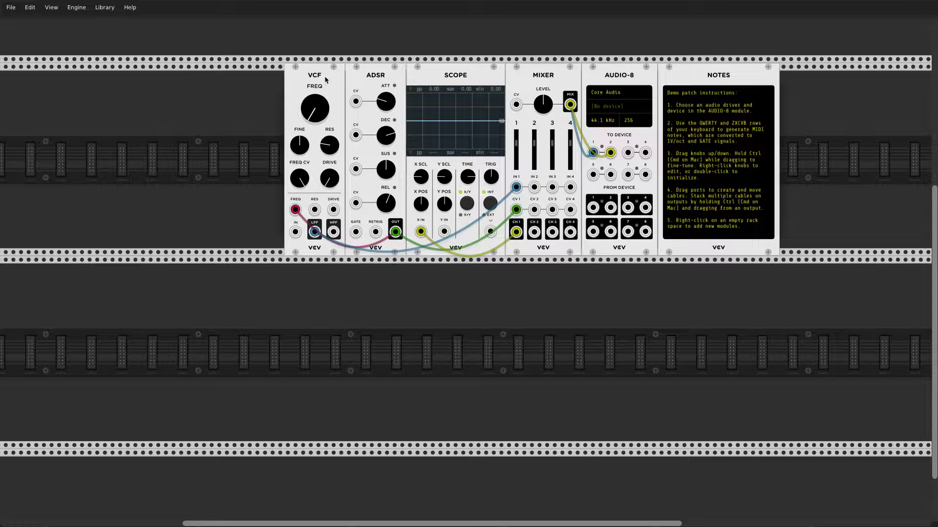
key(Delete)
key(Delete)
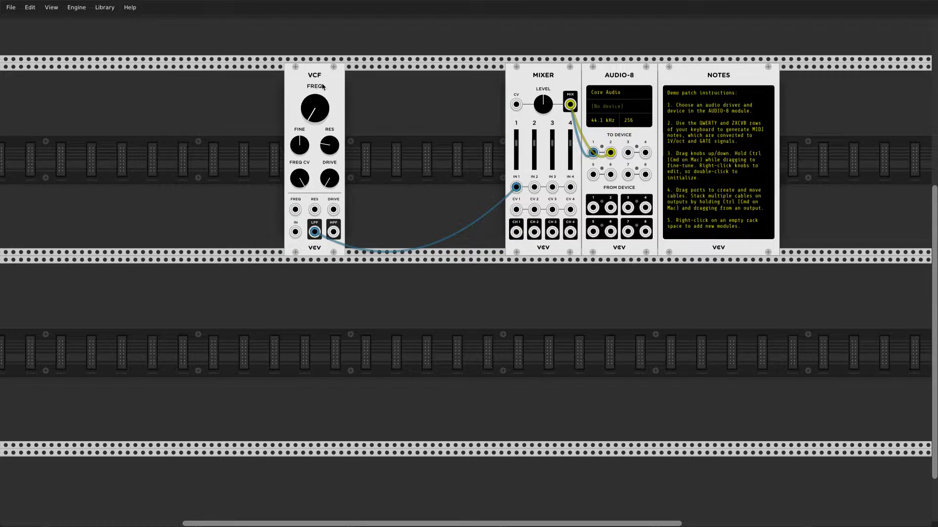
key(Delete)
key(Delete)
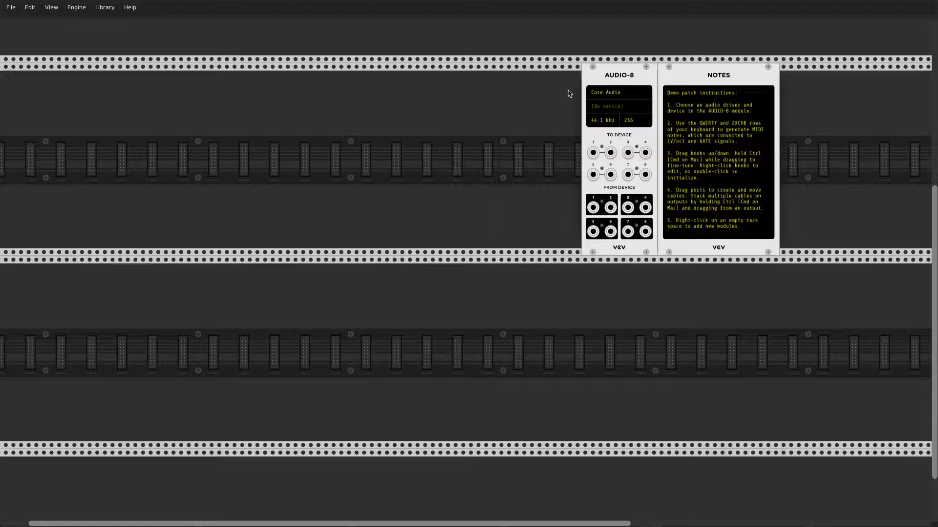
key(Delete)
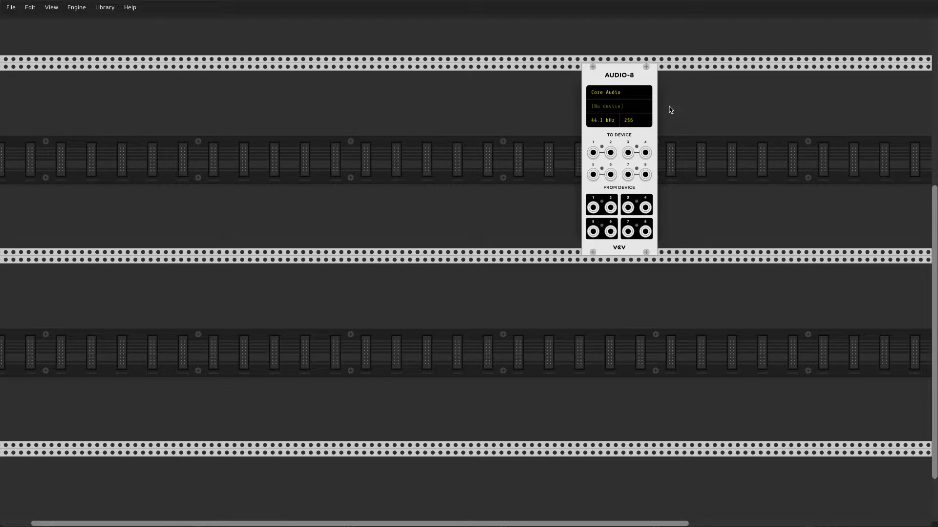
Set the AUDIO-8 audio device to "Apple Inc.: Screen Record w/Audio (1-2 out)"
click(614, 112)
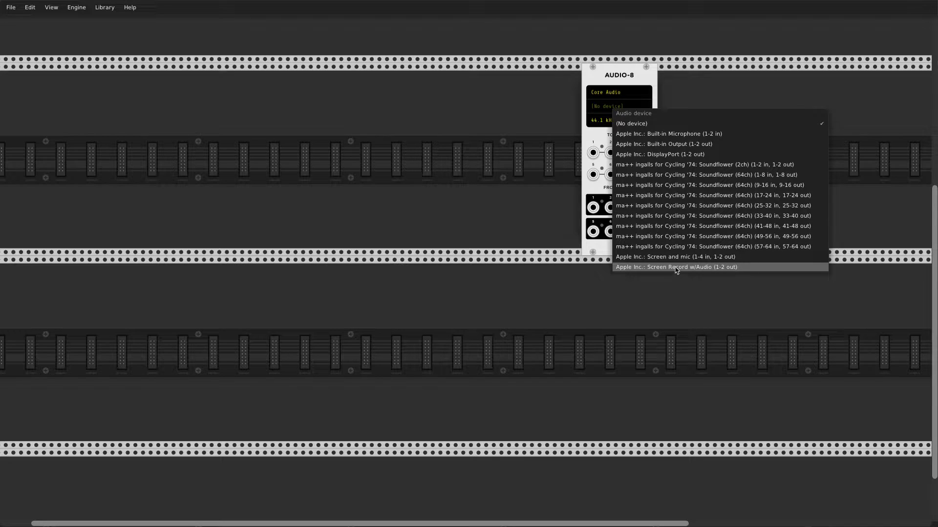
click(676, 268)
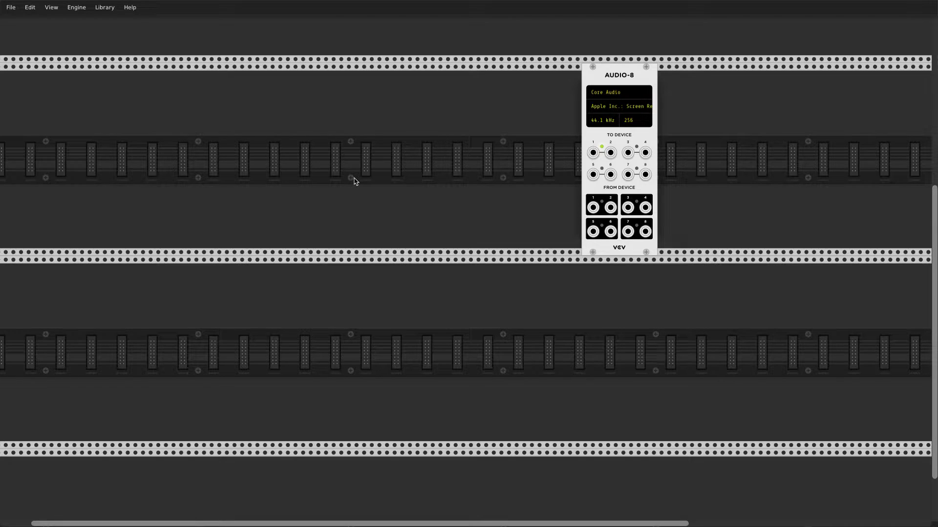
Search the module library for "eve" and place the Befaco EvenVCO in the rack row below AUDIO-8, well to its left
right_click(331, 166)
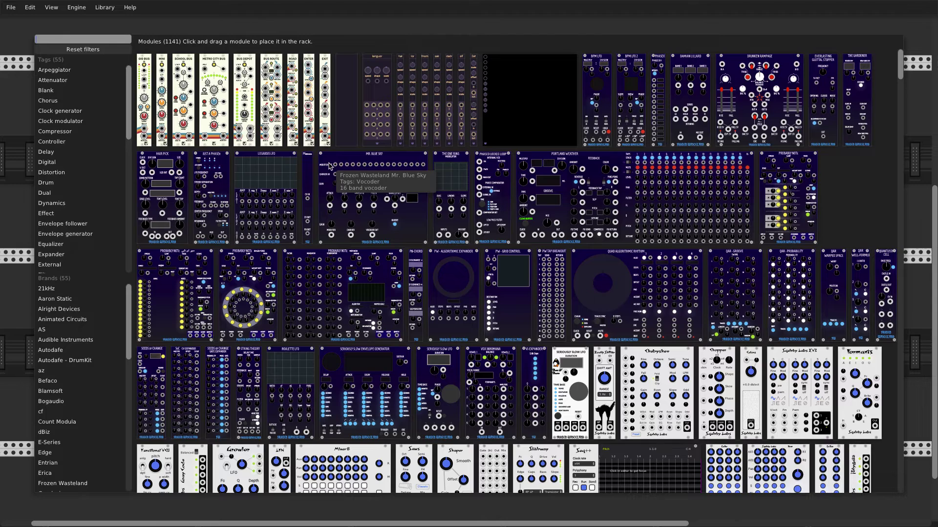
text(eve)
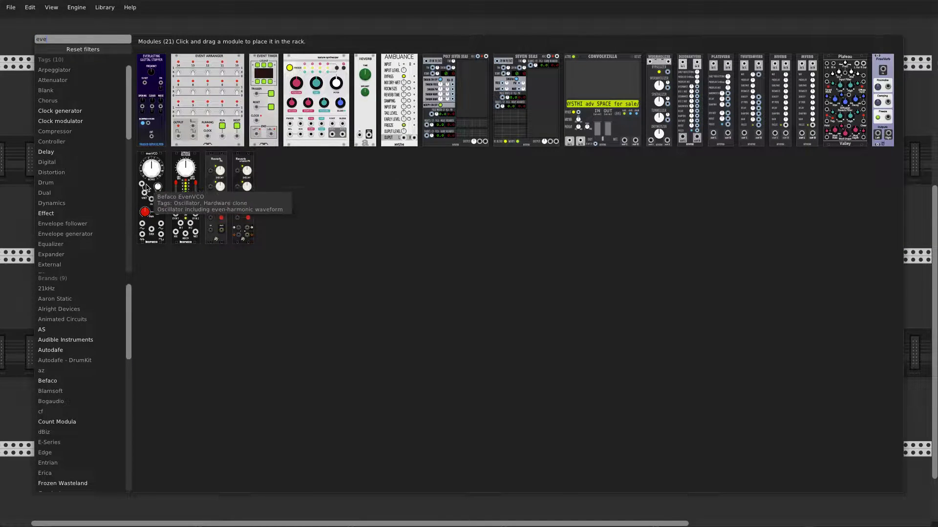
drag(147, 187, 320, 210)
mouse_move(337, 289)
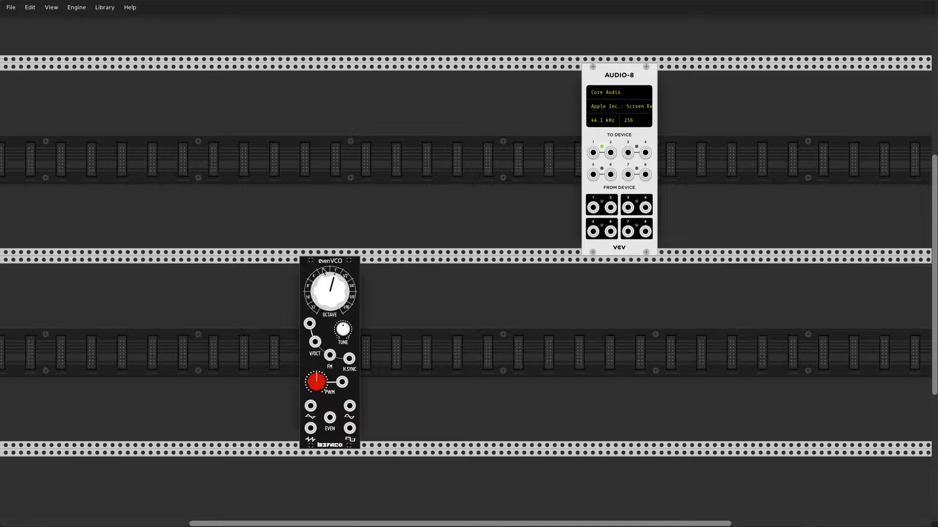
drag(321, 264, 268, 264)
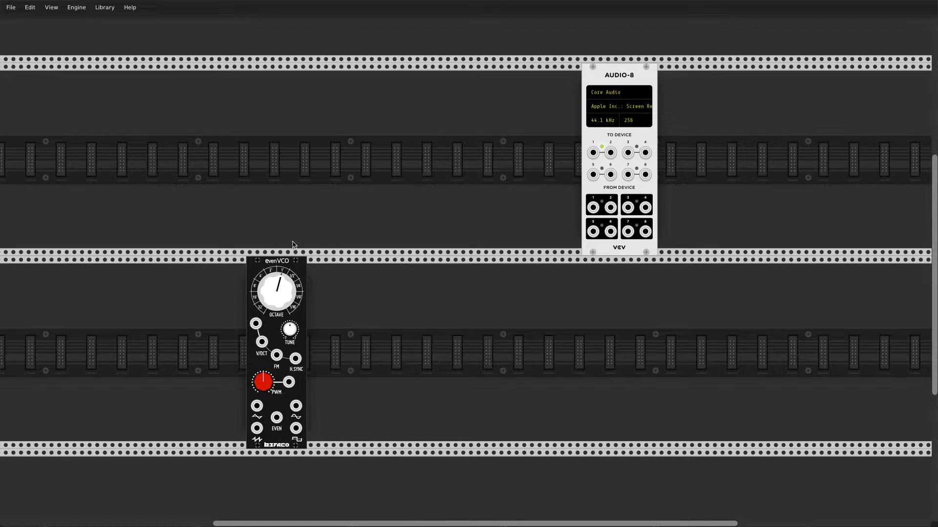
Add the MindMeld MixMaster Jr directly above the EvenVCO, aligning their left edges, and shift AUDIO-8 further right to make room
right_click(299, 138)
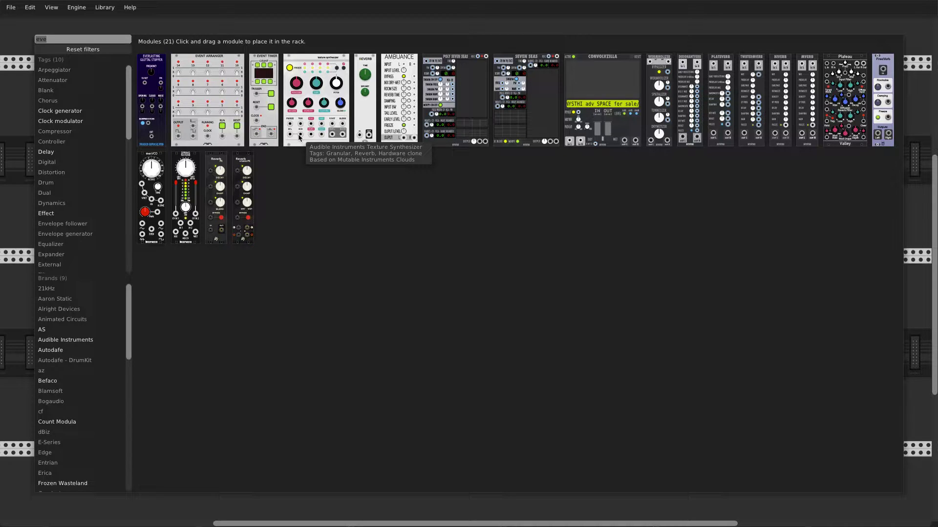
text(mind)
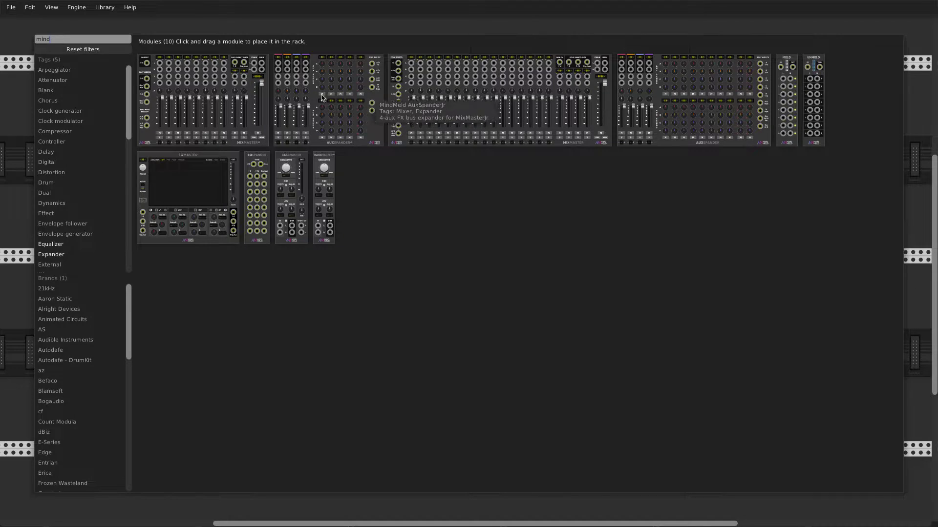
click(229, 108)
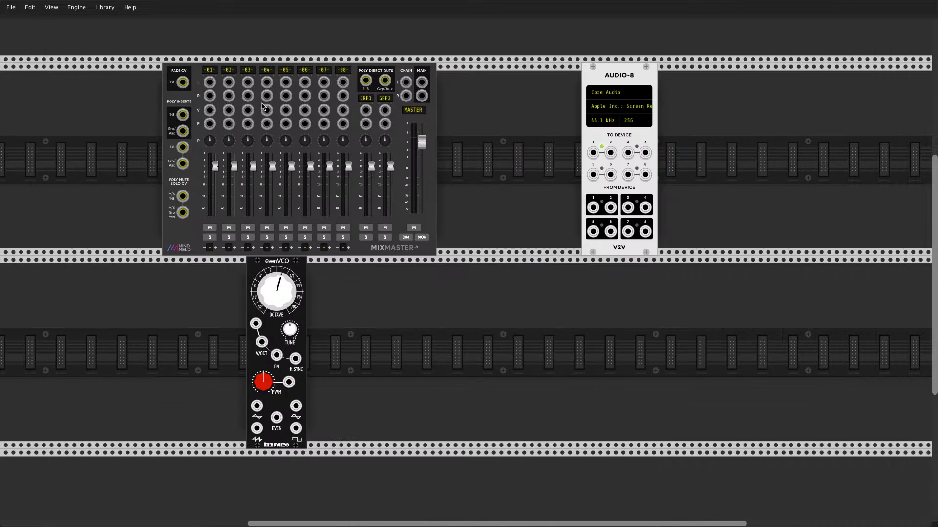
drag(181, 75, 264, 75)
drag(649, 64, 713, 64)
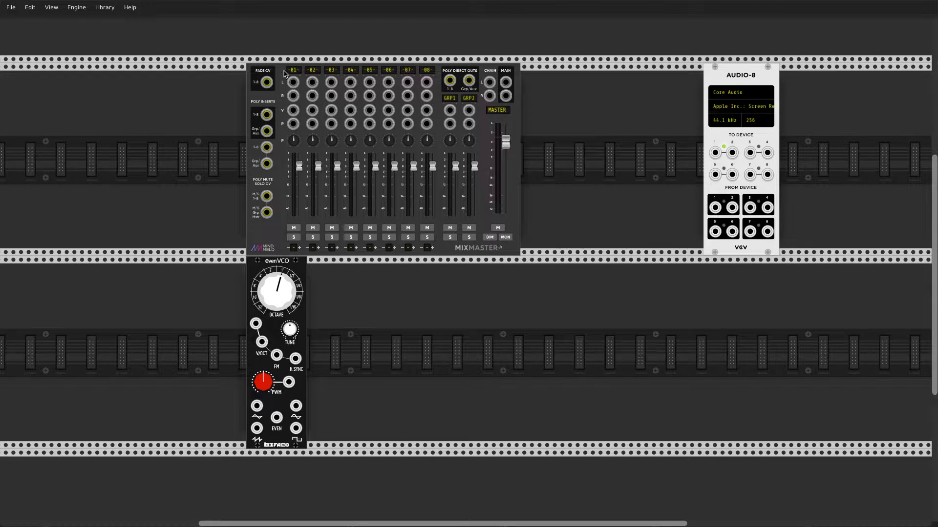
Add the MindMeld AuxSpander Jr flush against the MixMaster's right edge and move AUDIO-8 up against the AuxSpander
right_click(219, 94)
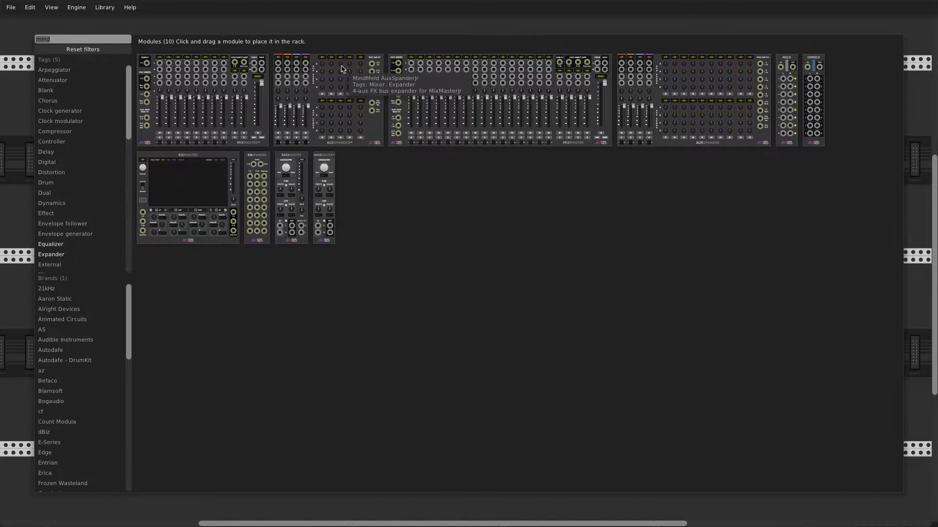
drag(302, 83, 780, 80)
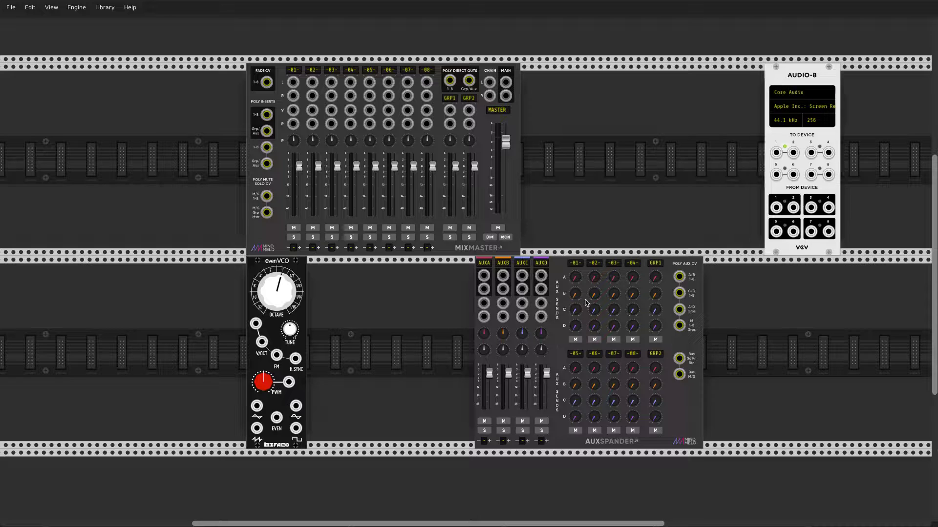
drag(559, 273, 605, 81)
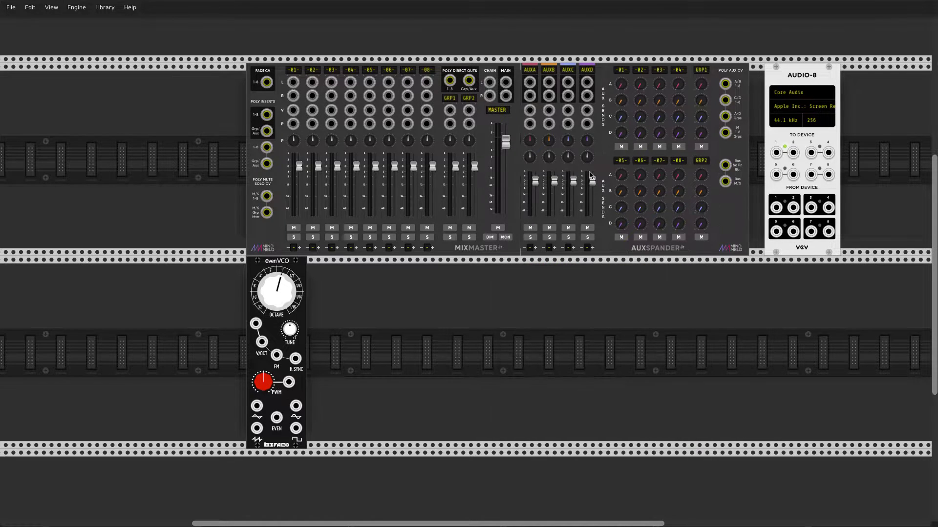
drag(782, 76, 766, 76)
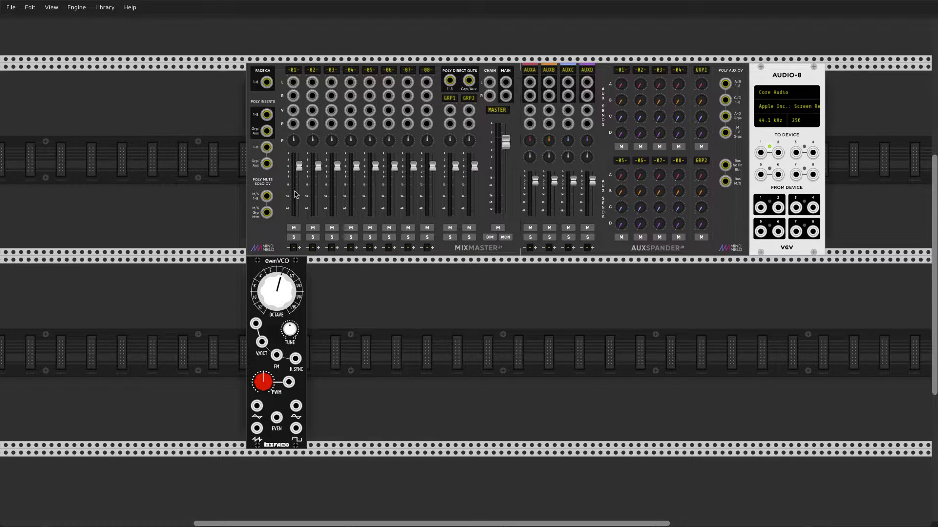
Lower the MixMaster's master fader and turn on the master dim
drag(506, 142, 506, 164)
click(489, 237)
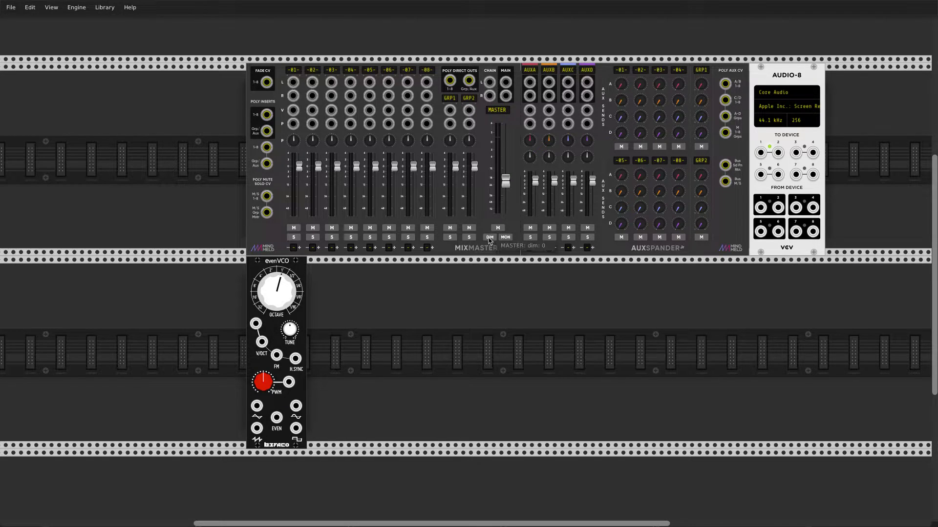
Set the AUDIO-8 block size to 2048 (46.4 ms)
click(799, 124)
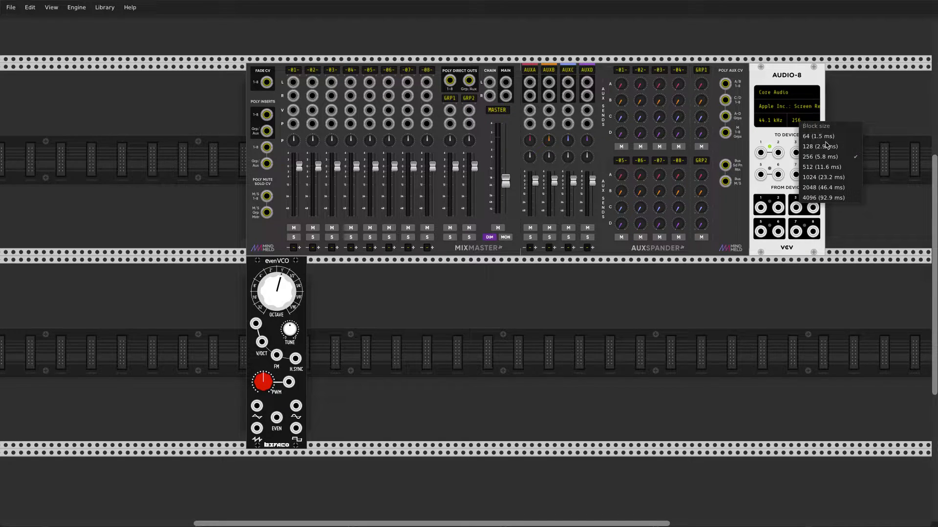
click(826, 189)
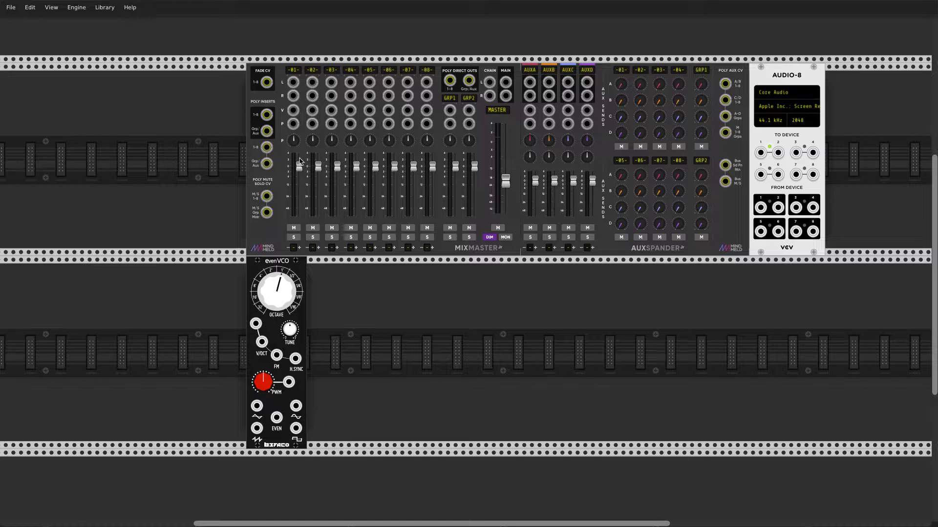
Lower the channel 1 and 2 faders and patch the EvenVCO square output into channel 1's left input, with channel 1 at about -19.4 dB
drag(302, 170, 318, 183)
drag(296, 429, 293, 83)
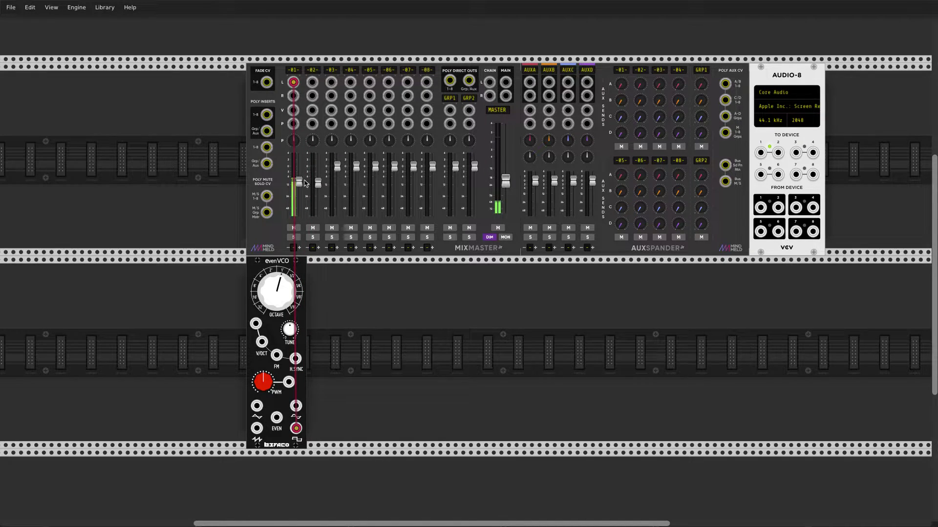
drag(299, 181, 299, 192)
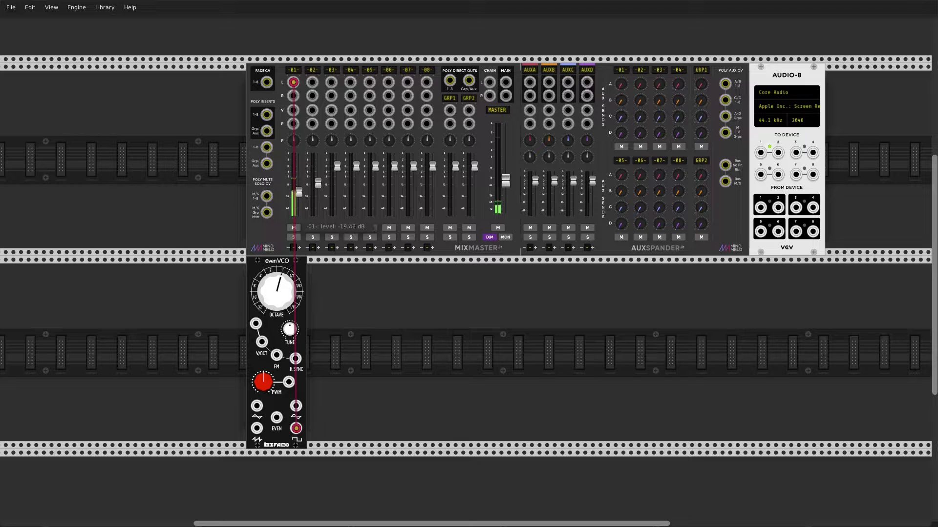
Turn off the MixMaster's master dim and raise the master fader slightly
click(489, 237)
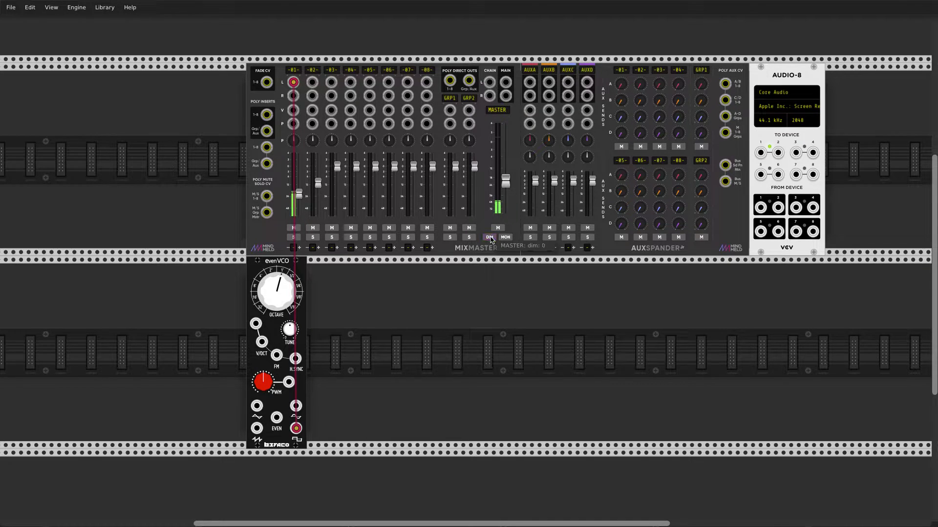
drag(499, 181, 499, 176)
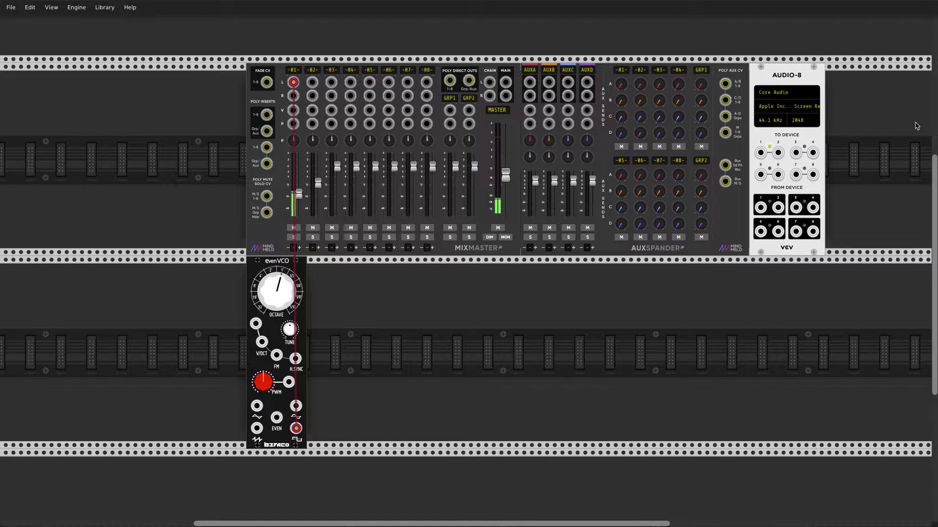
Patch the MixMaster's main left and right outputs to AUDIO-8's device inputs 1 and 2
click(808, 107)
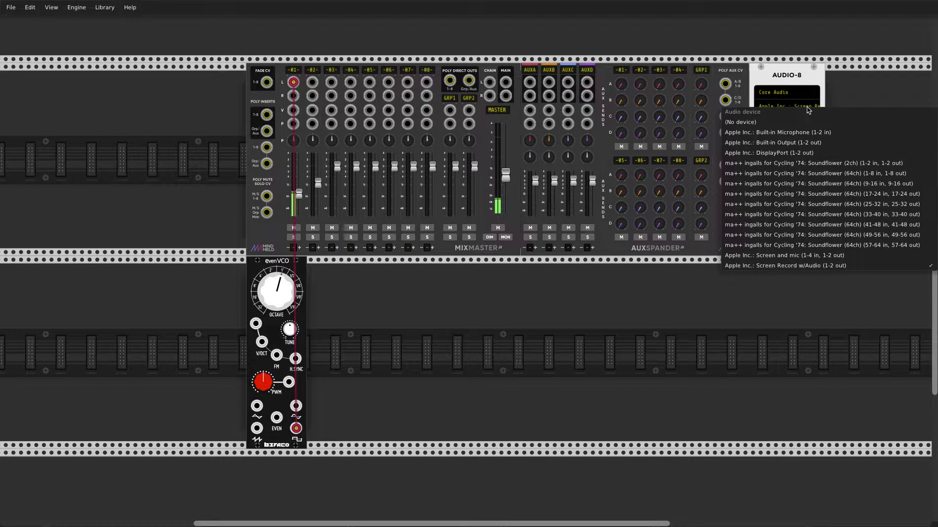
click(670, 285)
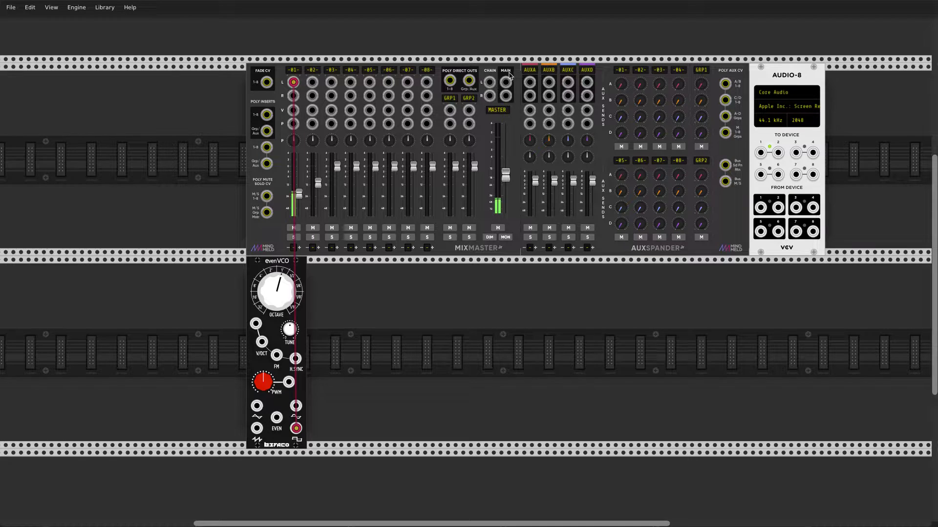
mouse_move(506, 84)
mouse_down()
mouse_move(630, 127)
mouse_move(760, 153)
mouse_move(619, 148)
mouse_move(505, 96)
mouse_up()
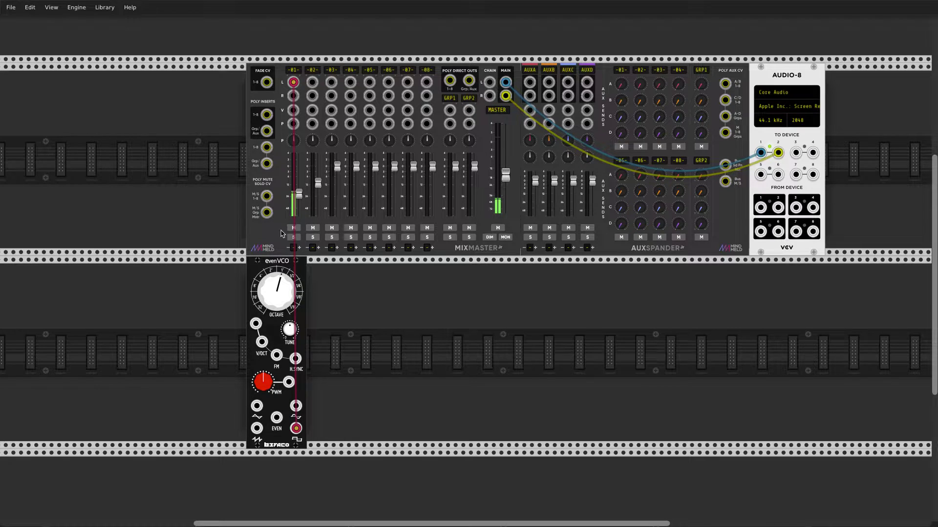
Lower the EvenVCO's octave and add the Vult Tangents (Free) filter flush against the EvenVCO's right edge
drag(276, 291, 276, 317)
right_click(382, 303)
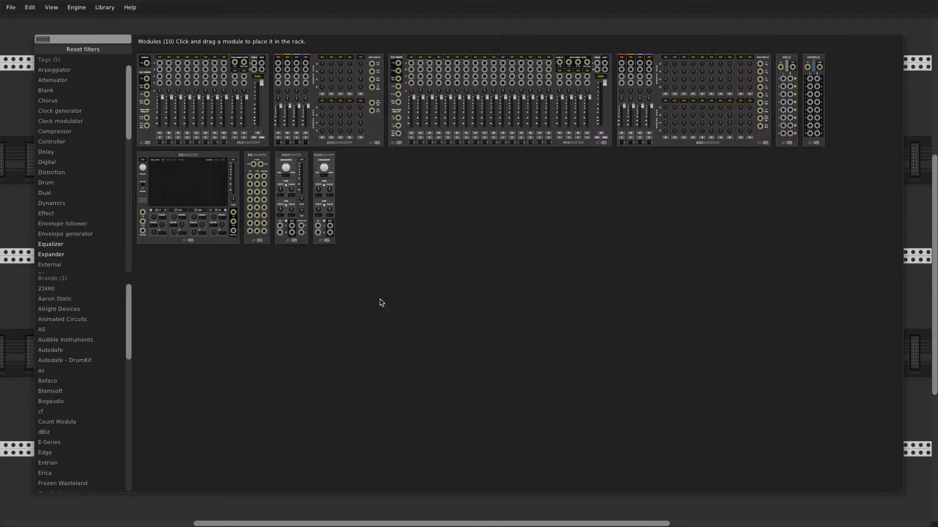
text(tangent)
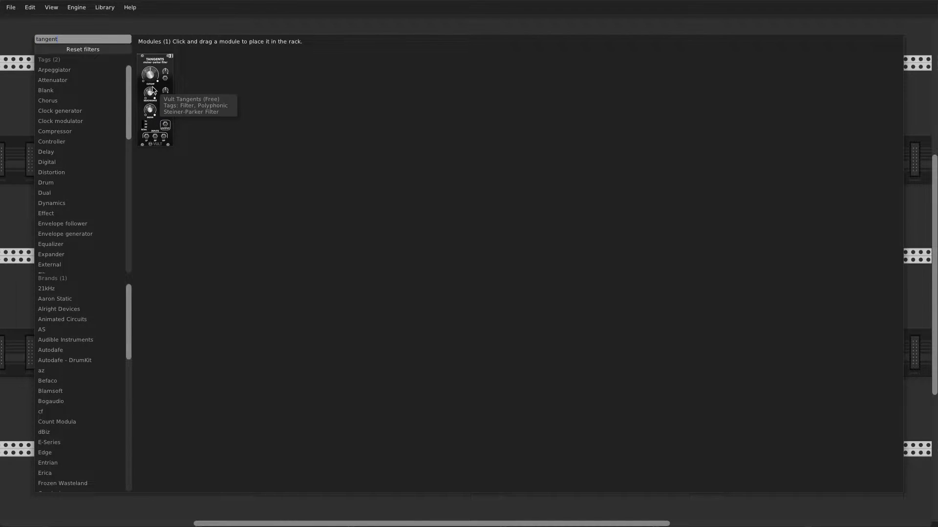
click(150, 88)
drag(397, 264, 345, 268)
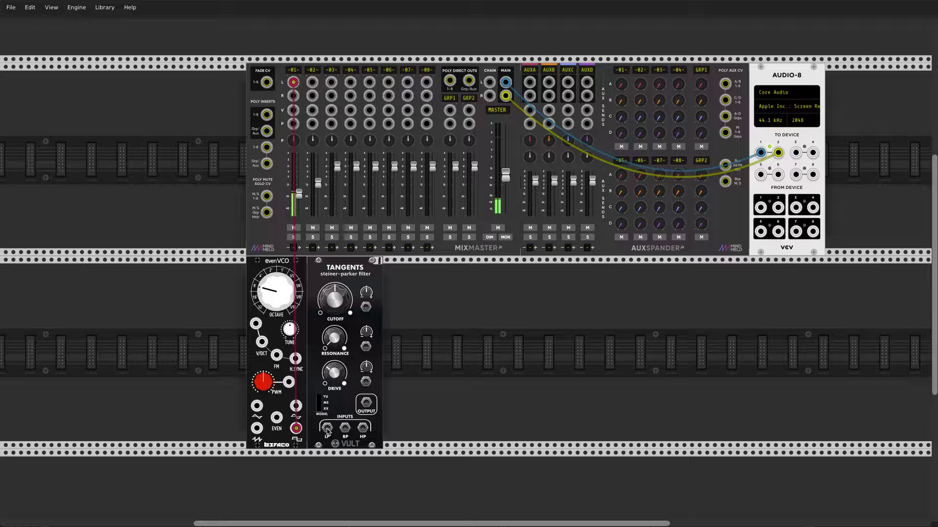
Route the oscillator through the filter: EvenVCO square output into the Tangents LP input, Tangents output into mixer channel 1's left input
drag(296, 429, 366, 402)
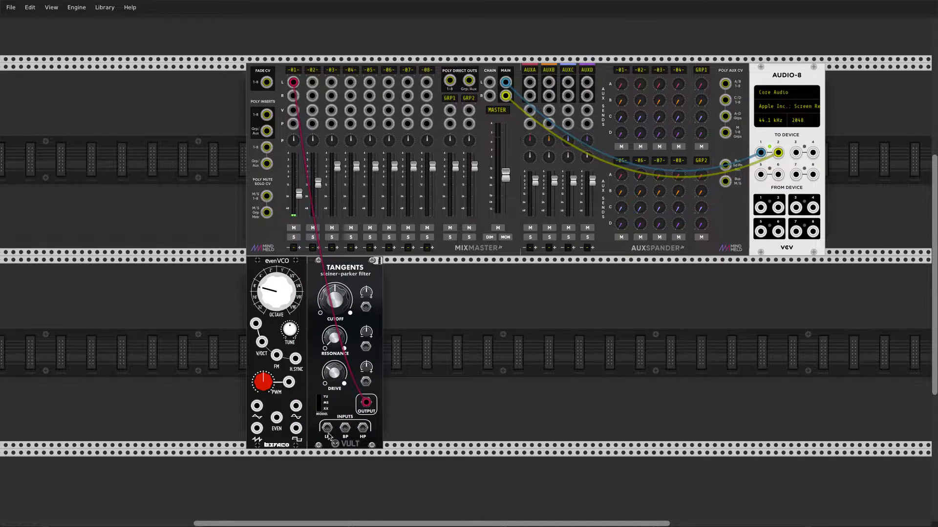
drag(328, 430, 313, 93)
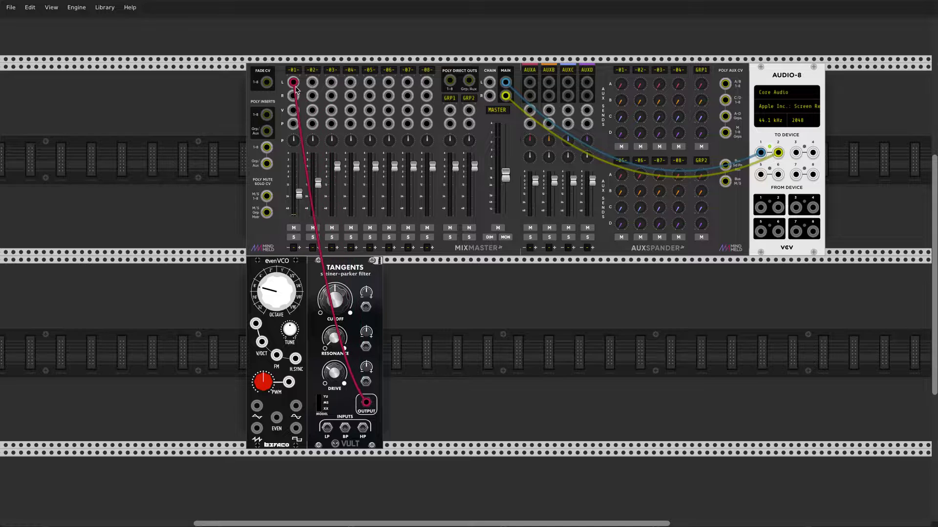
drag(331, 431, 296, 429)
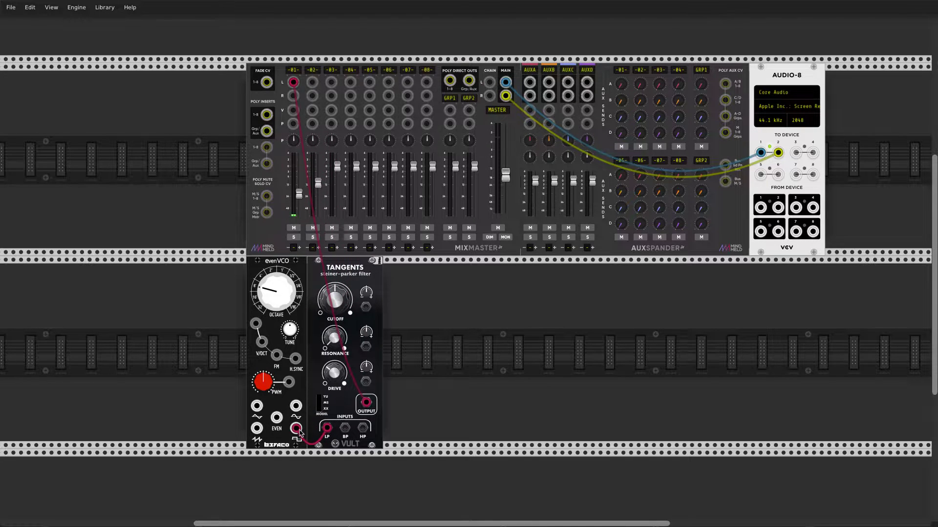
Raise the MixMaster's master fader substantially and sweep the Tangents filter's cutoff up and back down
drag(335, 299, 335, 290)
mouse_move(507, 180)
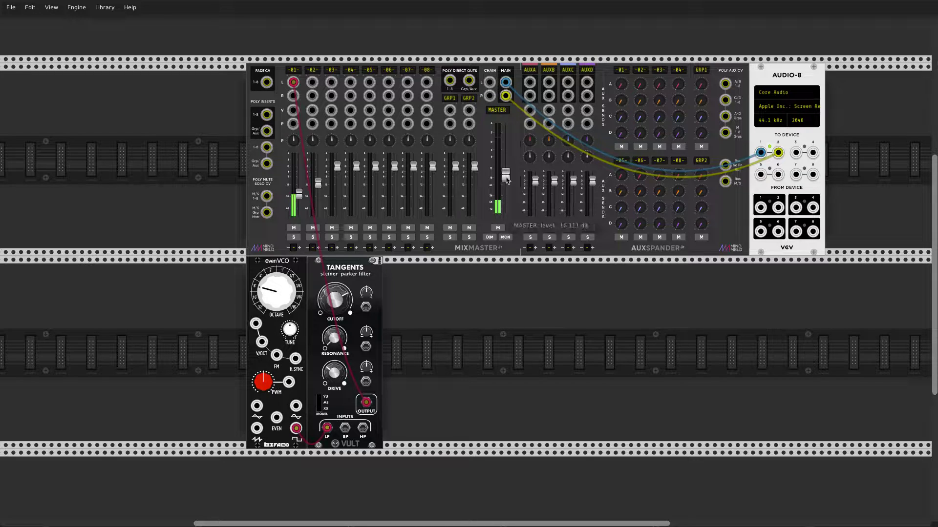
drag(507, 179, 507, 146)
mouse_move(336, 303)
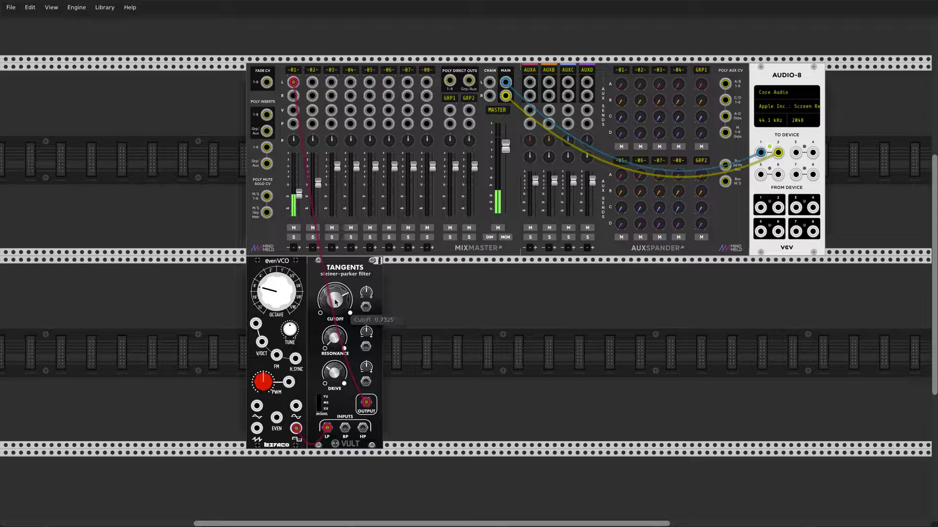
drag(335, 299, 335, 311)
Adjust the Tangents filter's resonance and drive, and set its cutoff to about 0.5
mouse_move(341, 347)
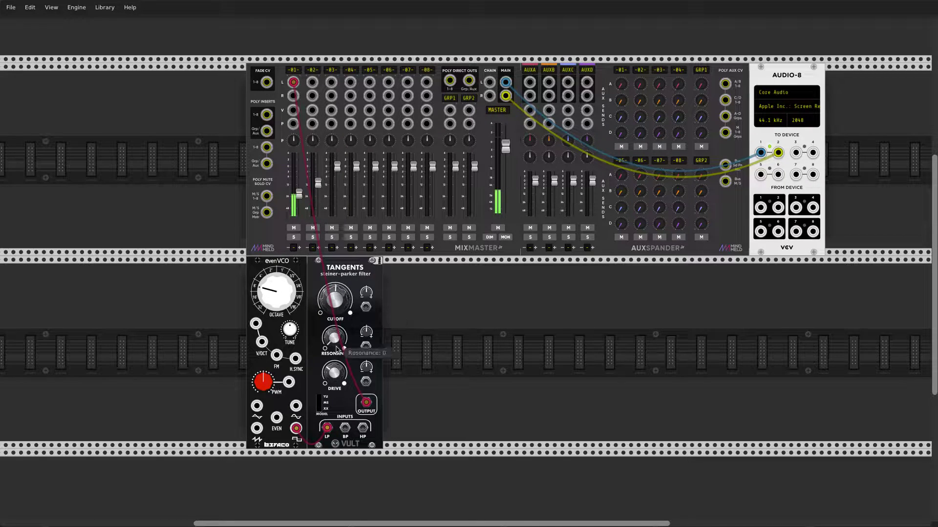
drag(341, 348, 341, 340)
mouse_move(341, 306)
drag(341, 307, 342, 307)
drag(335, 377, 335, 375)
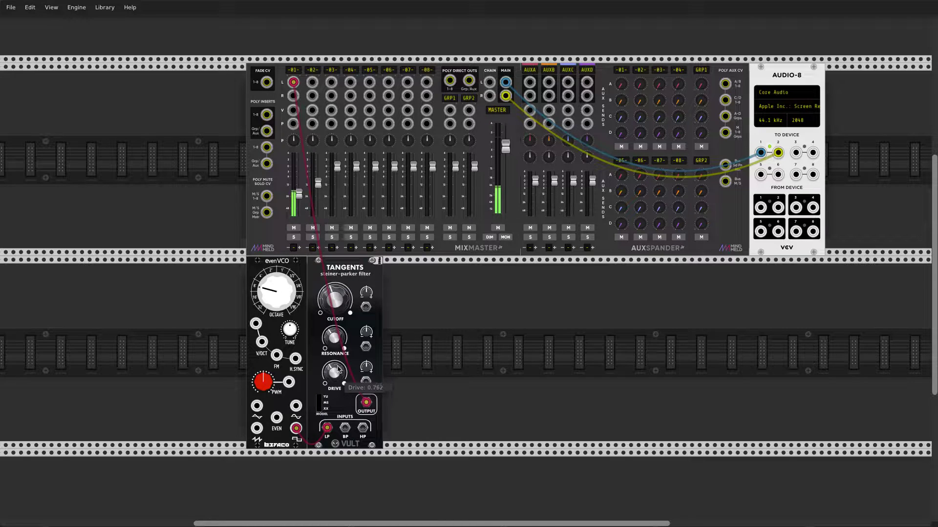
drag(334, 299, 335, 293)
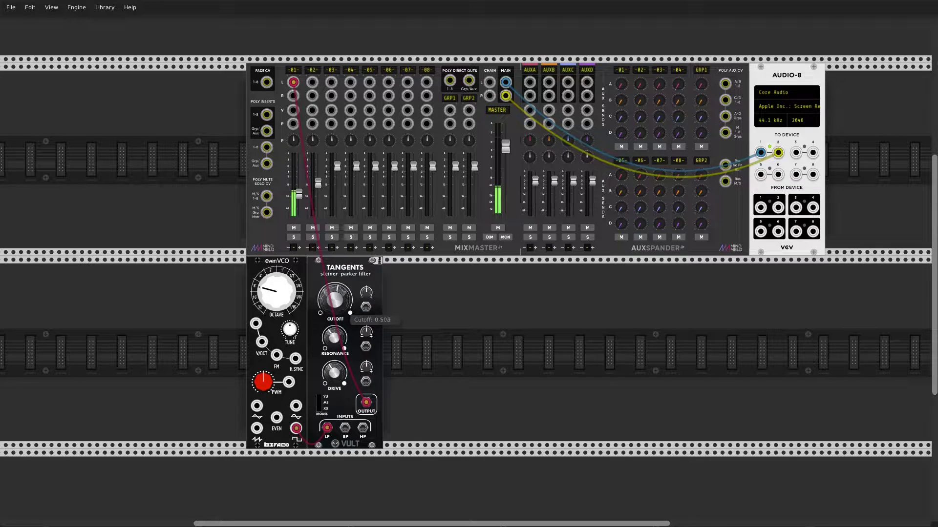
drag(344, 301, 344, 302)
Add the Bogaudio LLFO module and place it flush against the Tangents filter's right edge
right_click(412, 300)
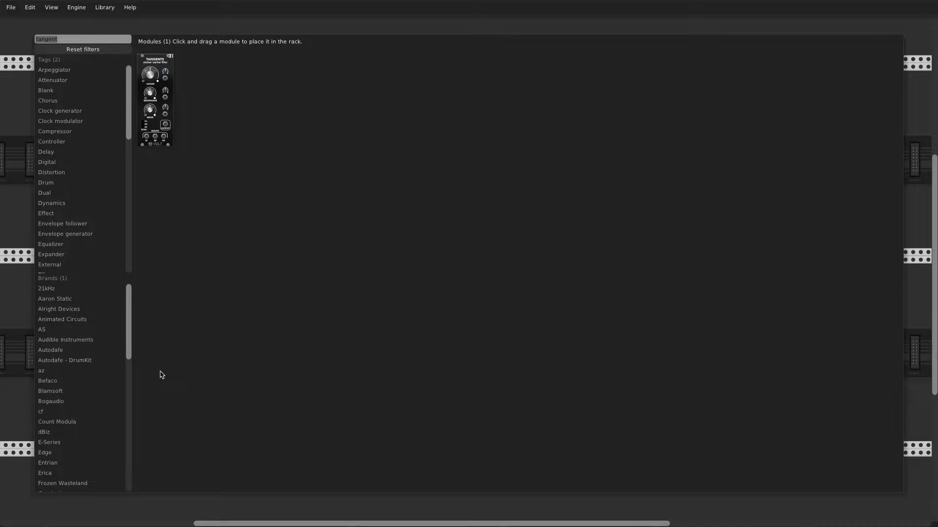
text(lfo)
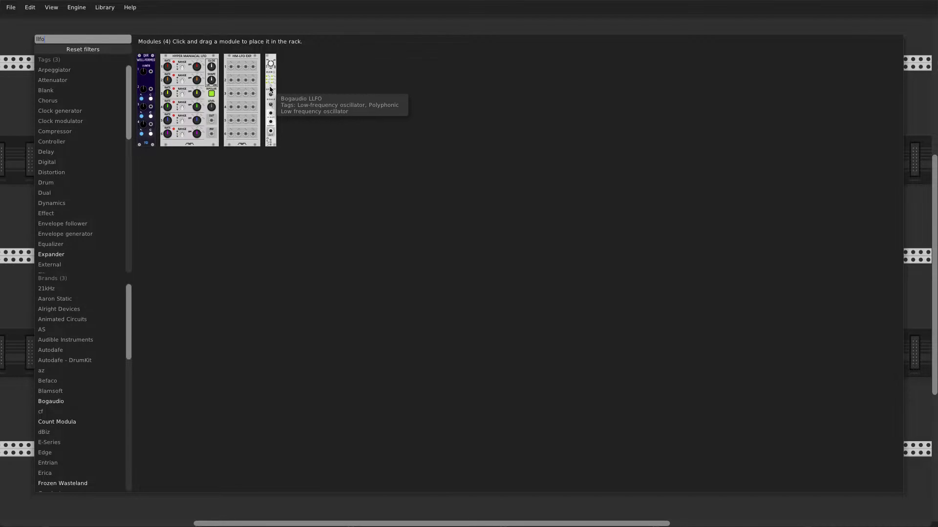
drag(270, 89, 475, 276)
drag(408, 267, 394, 268)
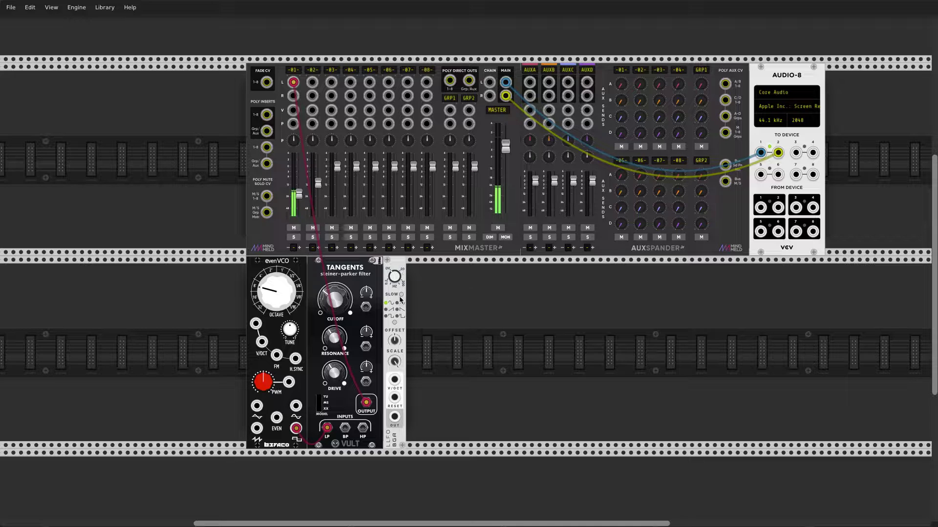
Switch the LLFO to slow mode and patch its output into the Tangents filter's cutoff modulation input
click(401, 295)
drag(395, 419, 395, 277)
drag(335, 298, 335, 299)
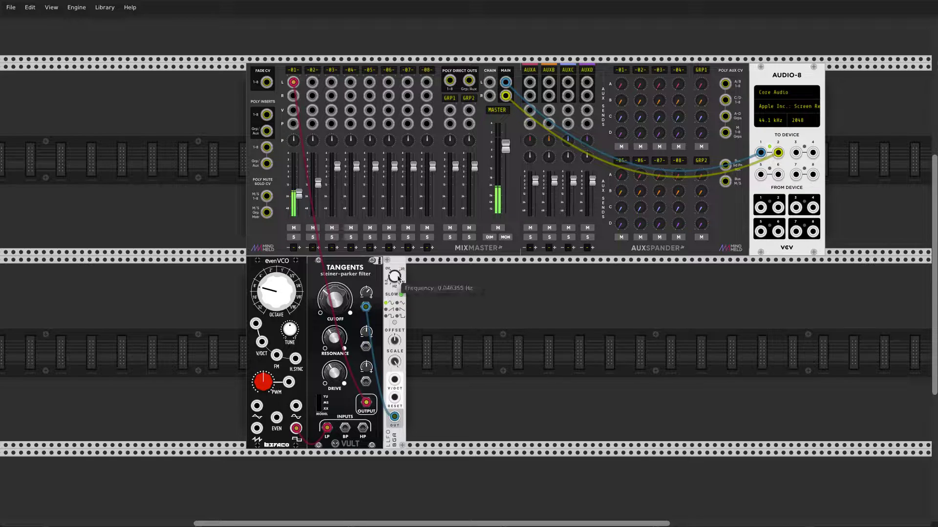
Fine-tune the LLFO's frequency and set the Tangents cutoff modulation amount to about 0.27
drag(399, 280, 402, 281)
mouse_move(342, 300)
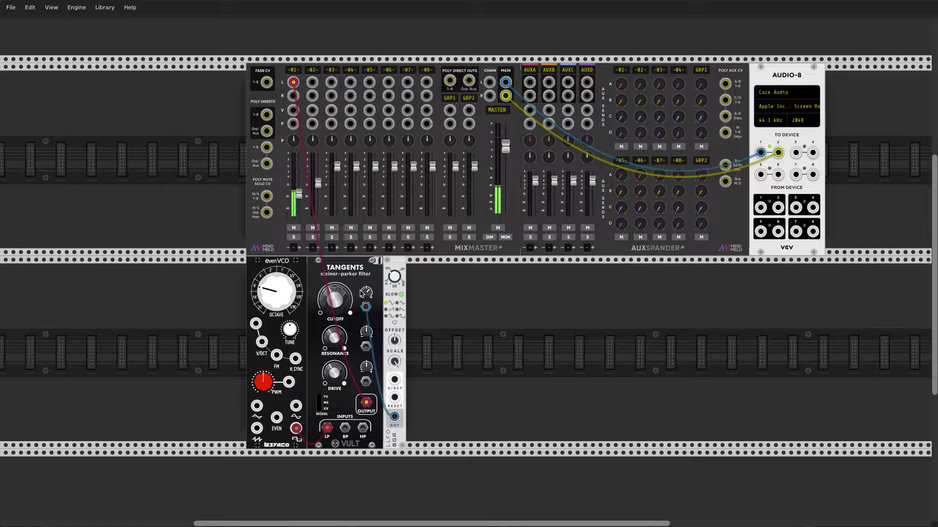
mouse_move(370, 294)
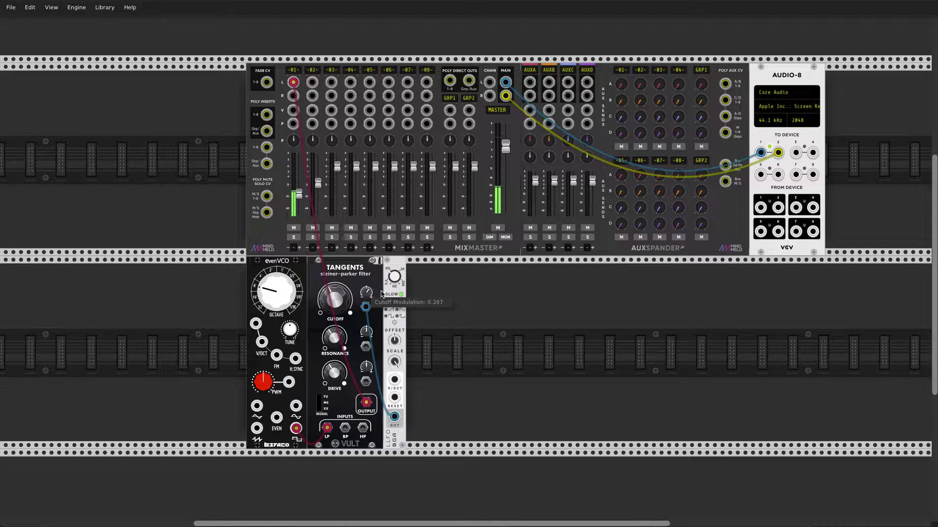
mouse_move(396, 279)
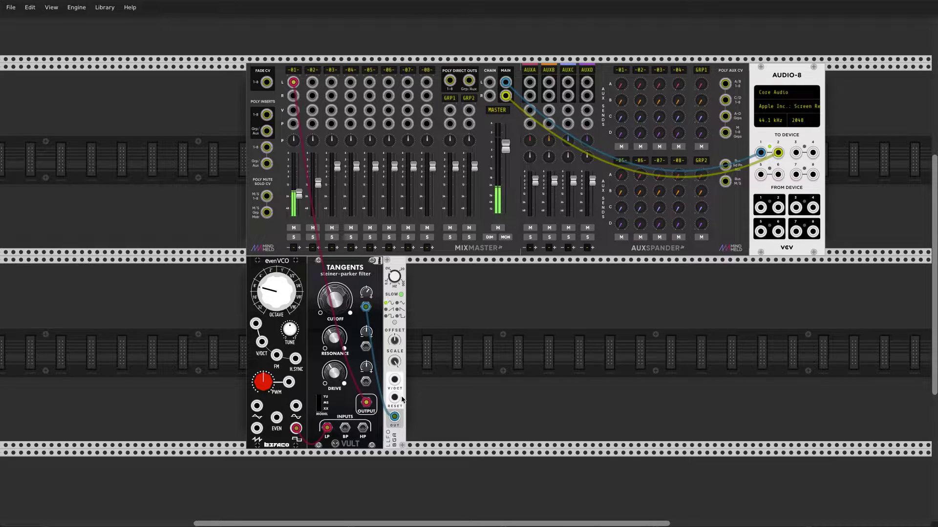
Clear the module search filters, filter by the Audible Instruments brand, and add its Resonator beside the LLFO
right_click(453, 313)
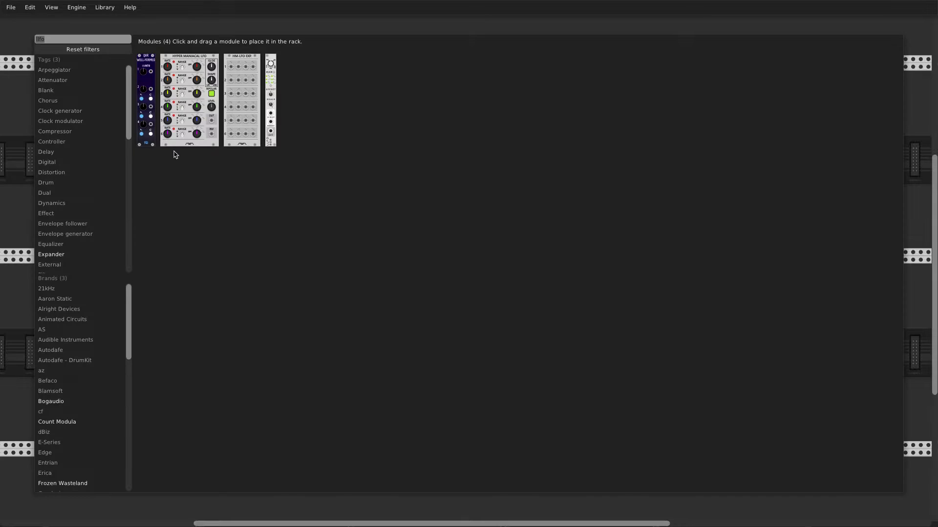
click(83, 49)
scroll(71, 400, down, 5)
scroll(70, 412, down, 2)
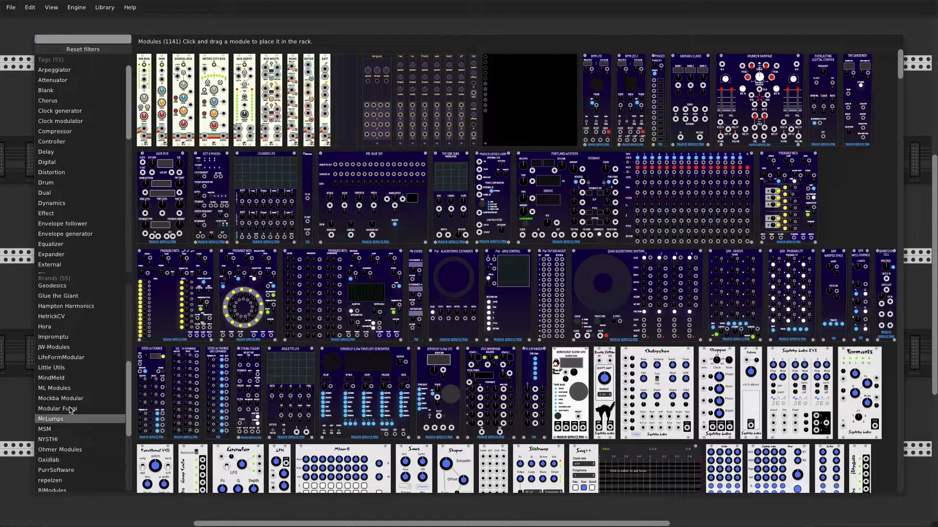
scroll(75, 318, up, 5)
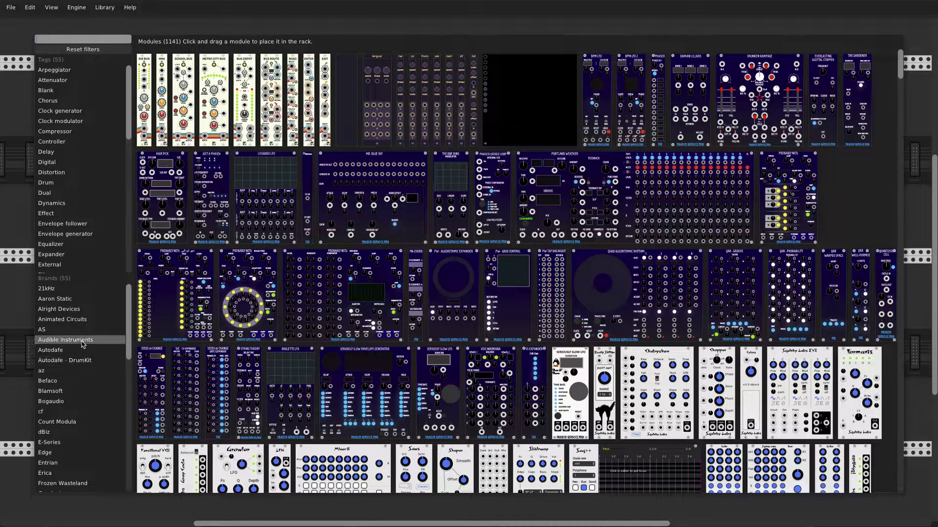
click(65, 340)
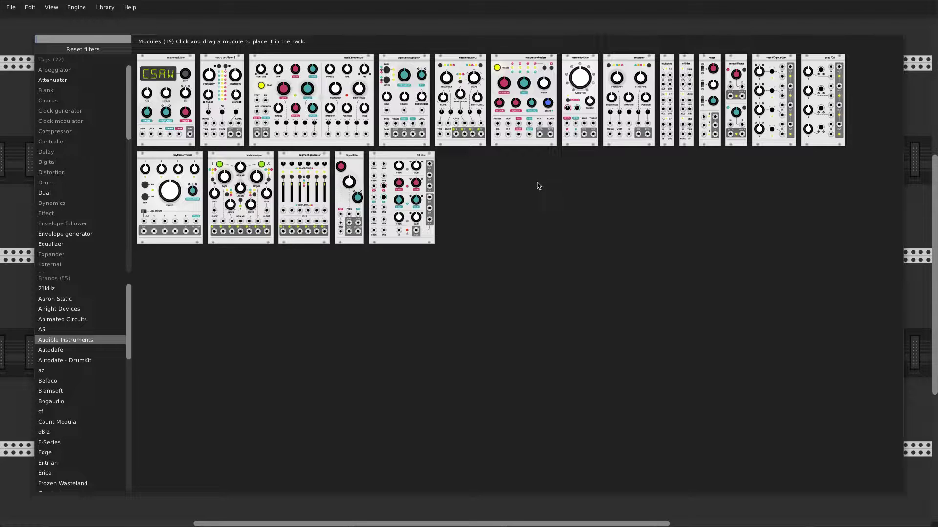
click(622, 107)
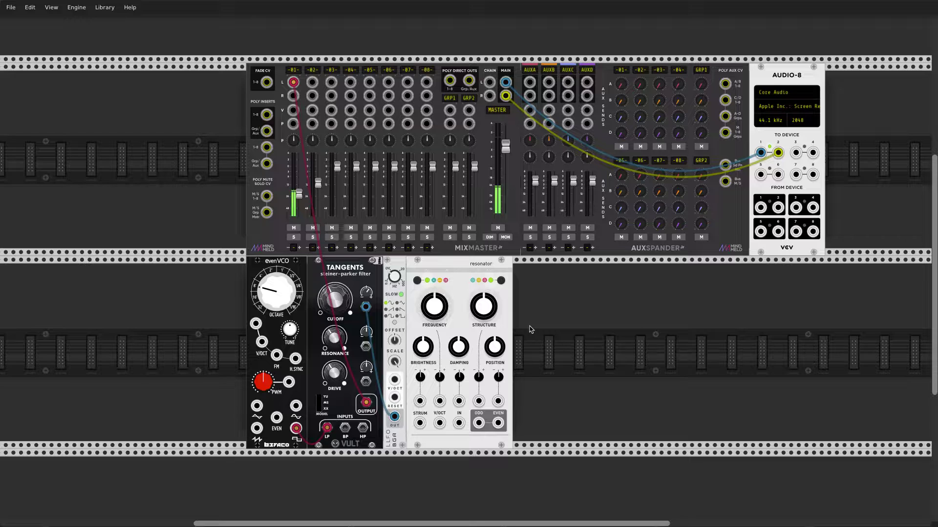
right_click(417, 269)
mouse_move(508, 282)
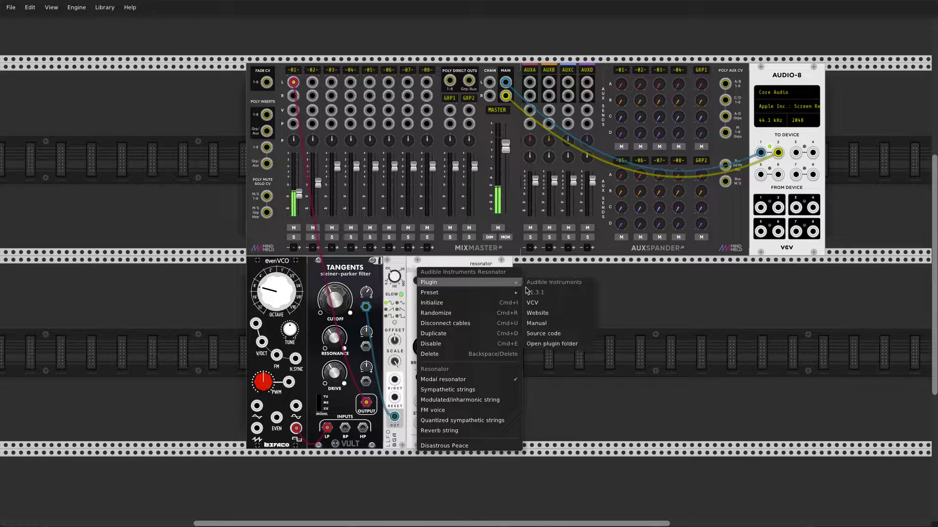
click(630, 283)
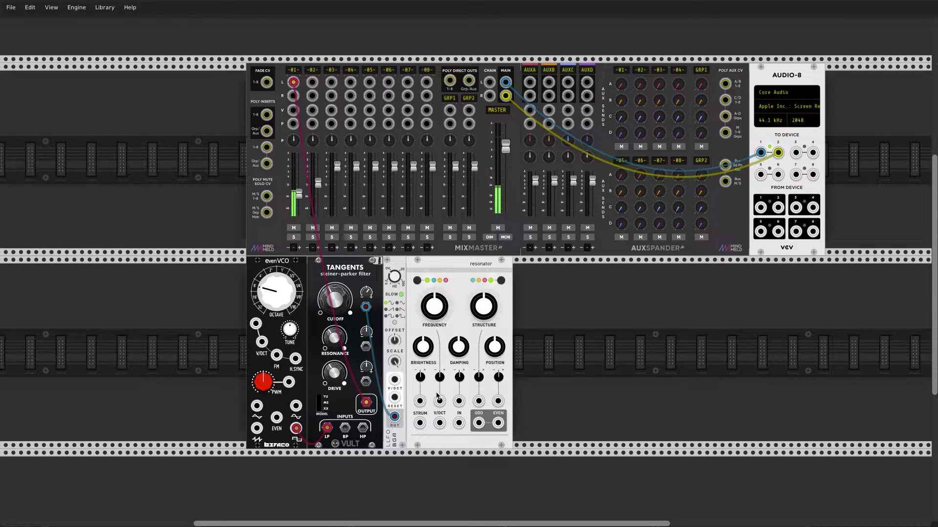
Lower mixer channel 2's fader and patch the Tangents output through the resonator's IN and ODD ports into channel 2's left input
drag(459, 424, 366, 403)
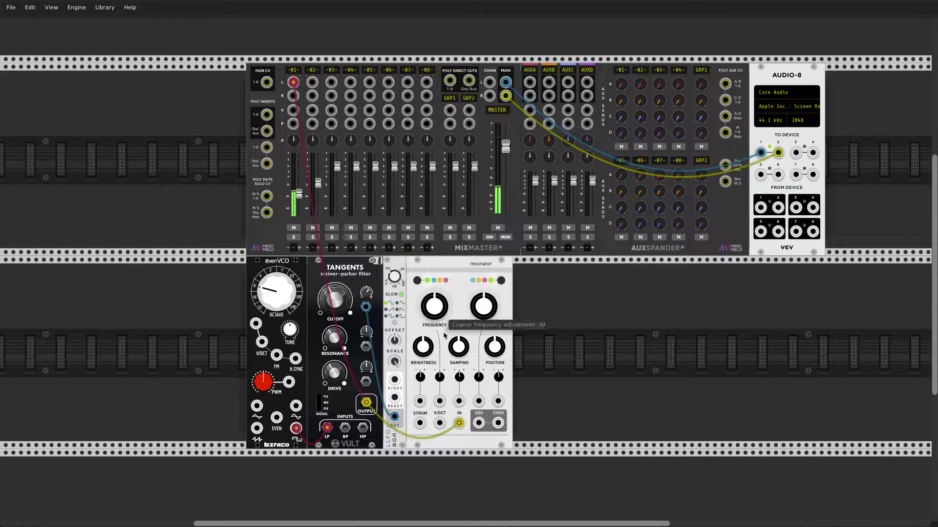
drag(478, 425, 397, 190)
drag(317, 183, 318, 199)
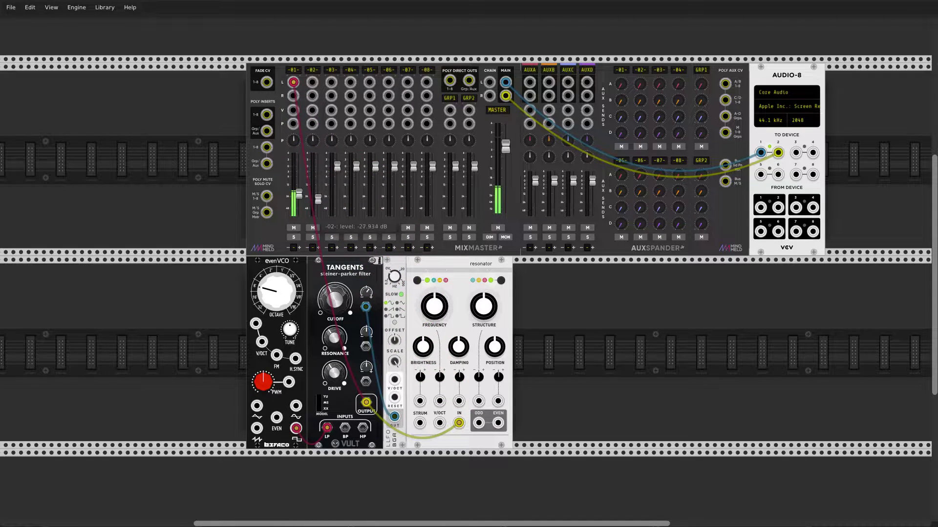
drag(478, 423, 312, 83)
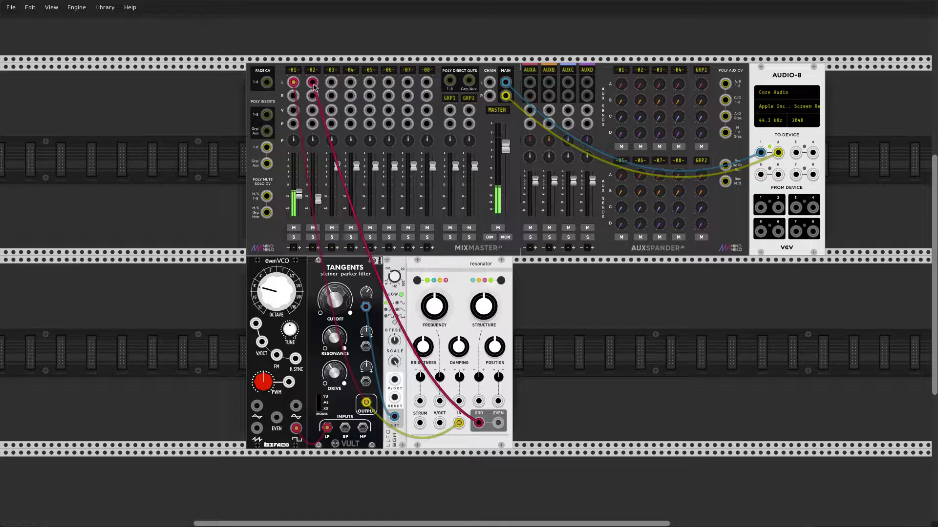
Solo mixer channel 2 and raise its fader slightly
click(313, 238)
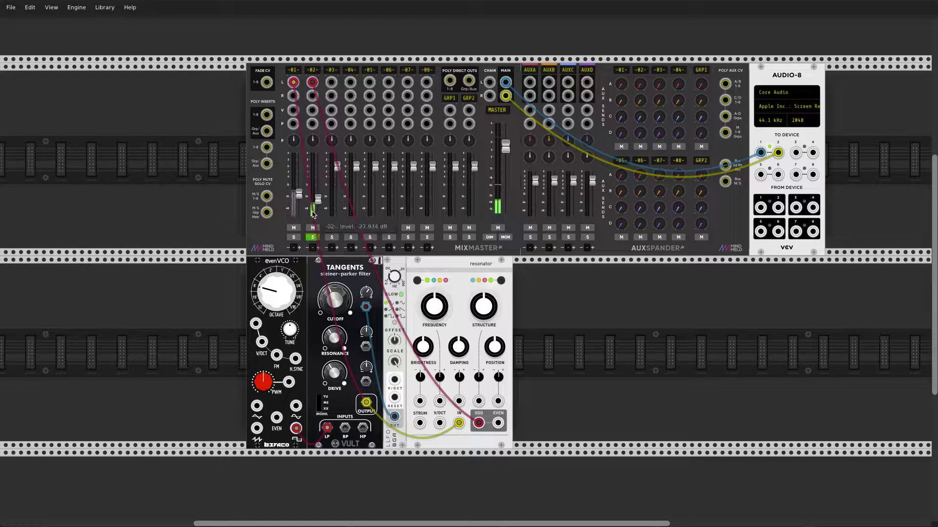
drag(315, 209, 321, 201)
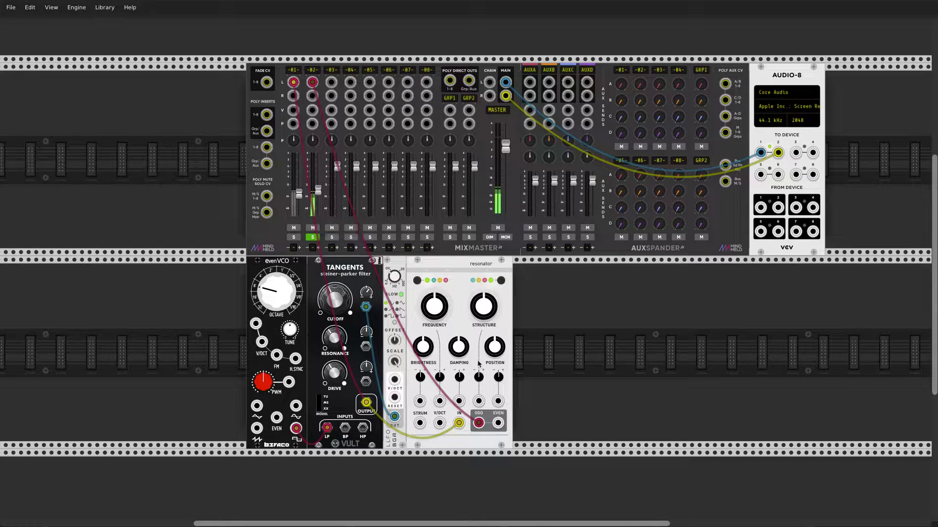
Shape the resonator's tone by raising its damping and brightness slightly and lowering its structure to about 0.32
mouse_move(460, 355)
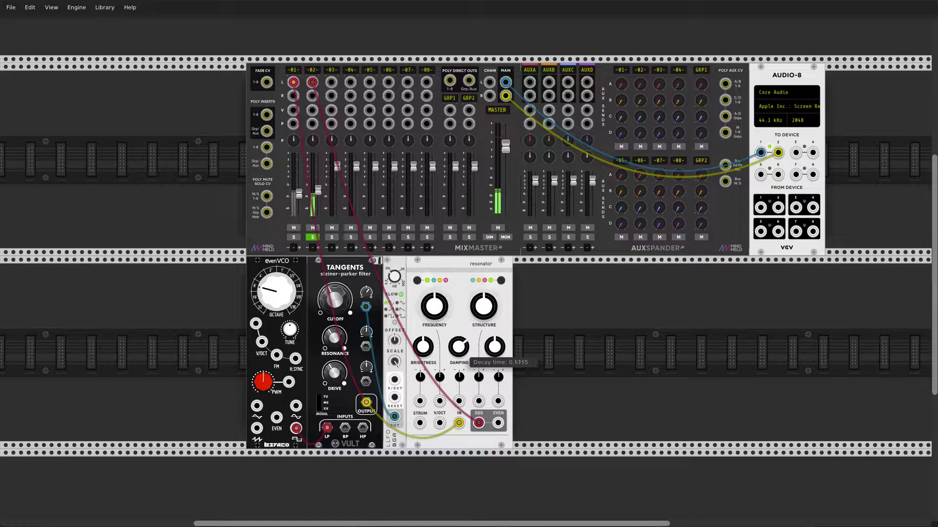
mouse_move(424, 349)
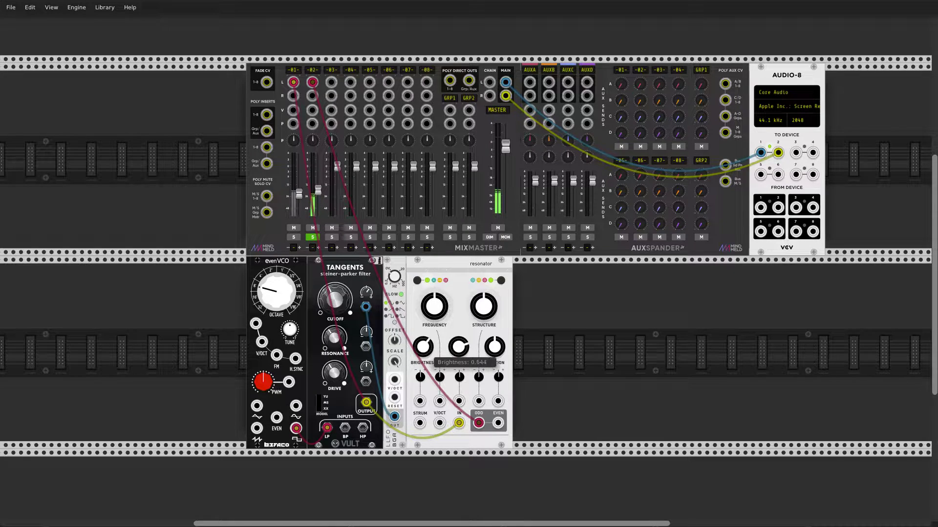
mouse_move(496, 347)
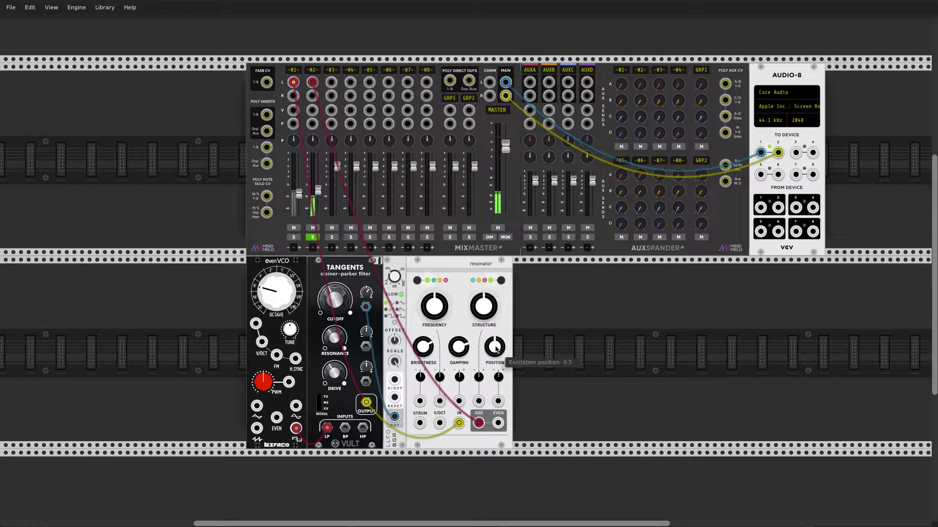
mouse_move(483, 306)
mouse_move(484, 307)
mouse_down()
mouse_move(484, 341)
mouse_move(483, 310)
mouse_up()
mouse_move(484, 342)
mouse_down()
mouse_move(483, 318)
mouse_move(483, 345)
mouse_up()
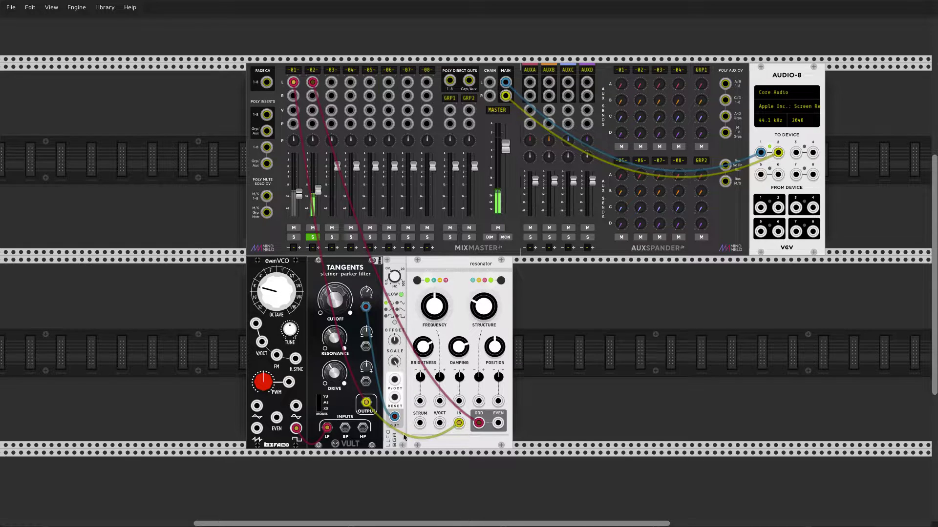
Patch the LLFO output into the resonator's structure modulation input, and readjust the LLFO's frequency and the Tangents cutoff modulation
drag(478, 401, 394, 417)
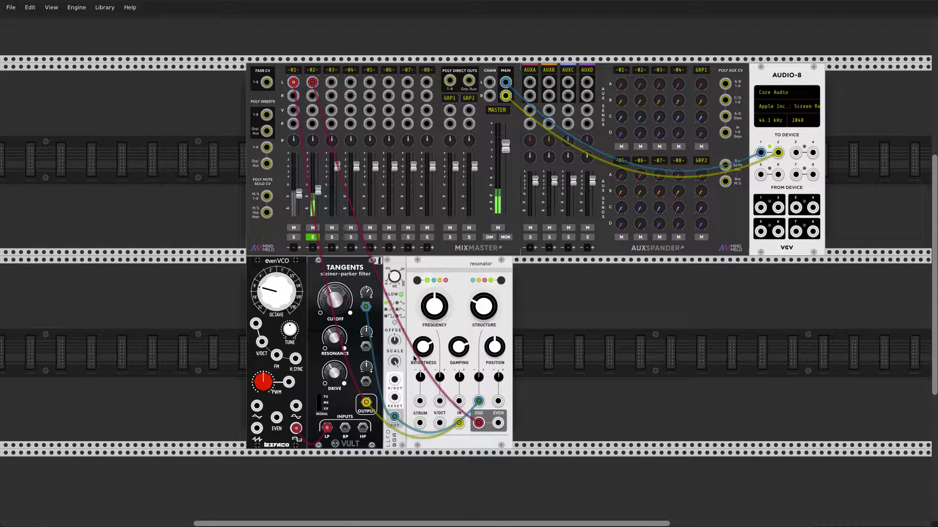
mouse_move(481, 312)
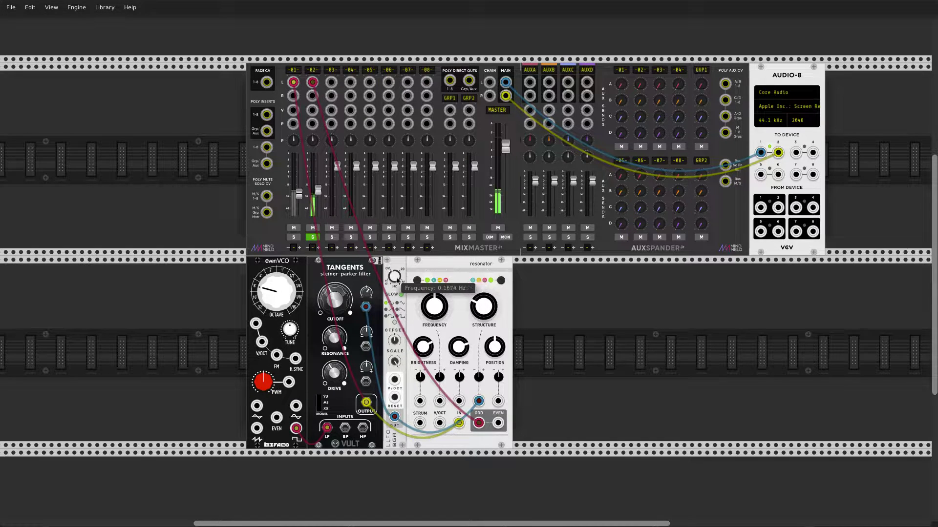
mouse_move(395, 276)
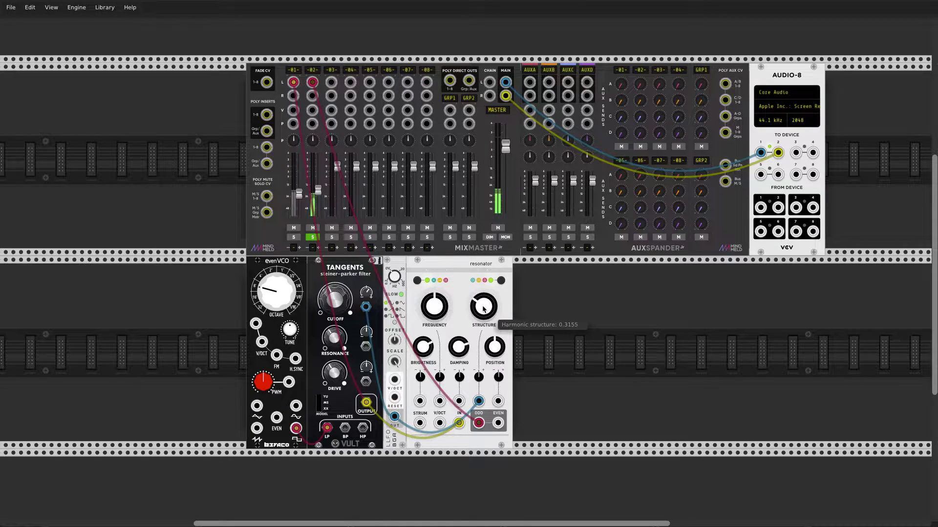
mouse_move(367, 293)
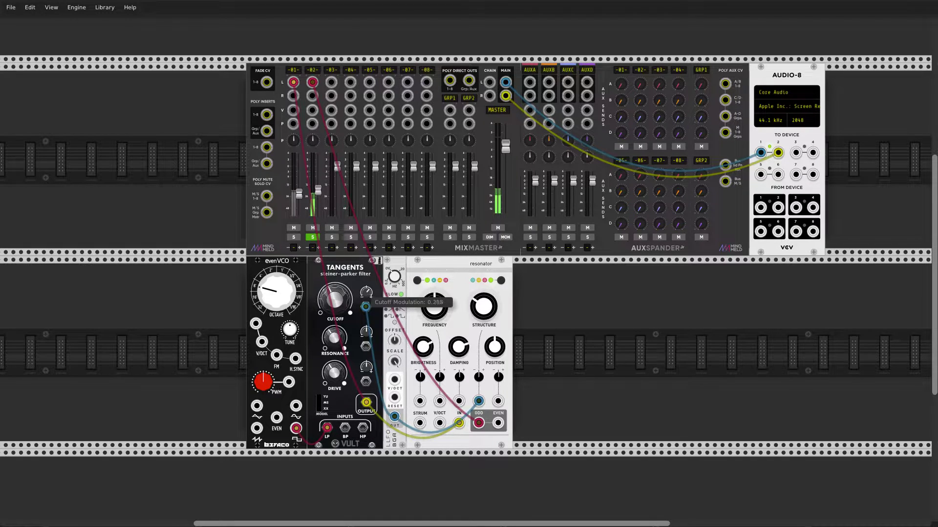
Solo mixer channel 1 alongside channel 2 and balance the two channels by nudging their faders up
mouse_move(498, 342)
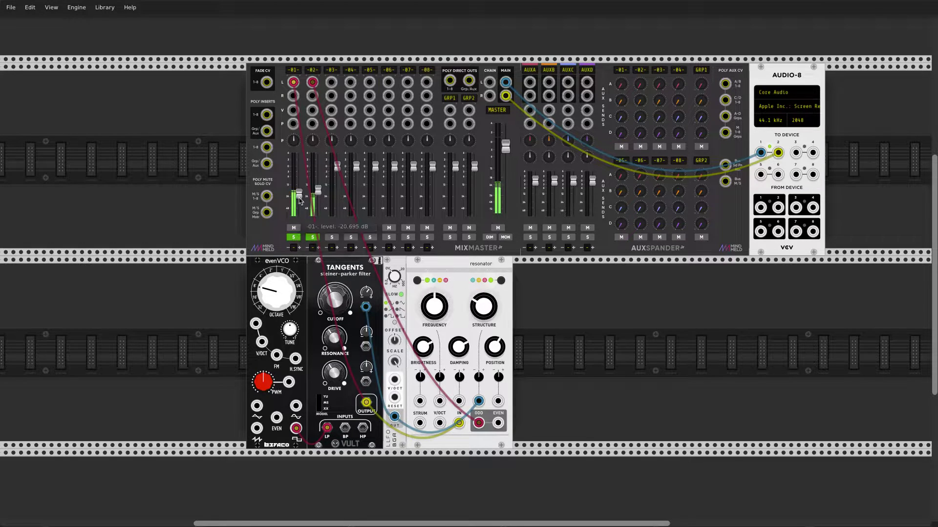
drag(299, 195, 298, 193)
mouse_move(312, 199)
drag(318, 194, 317, 191)
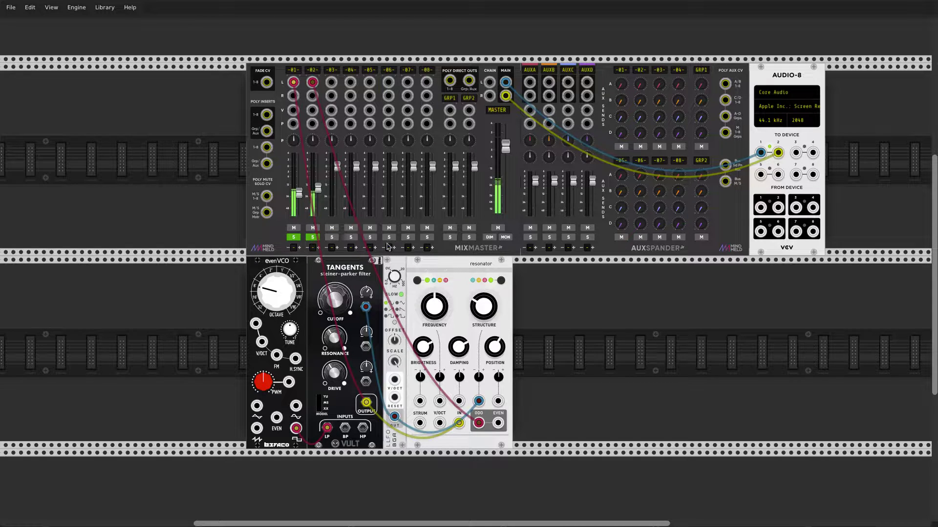
Add the Audible Instruments texture synthesizer beside the resonator and patch the resonator's ODD output into its IN L input
mouse_move(486, 320)
right_click(548, 285)
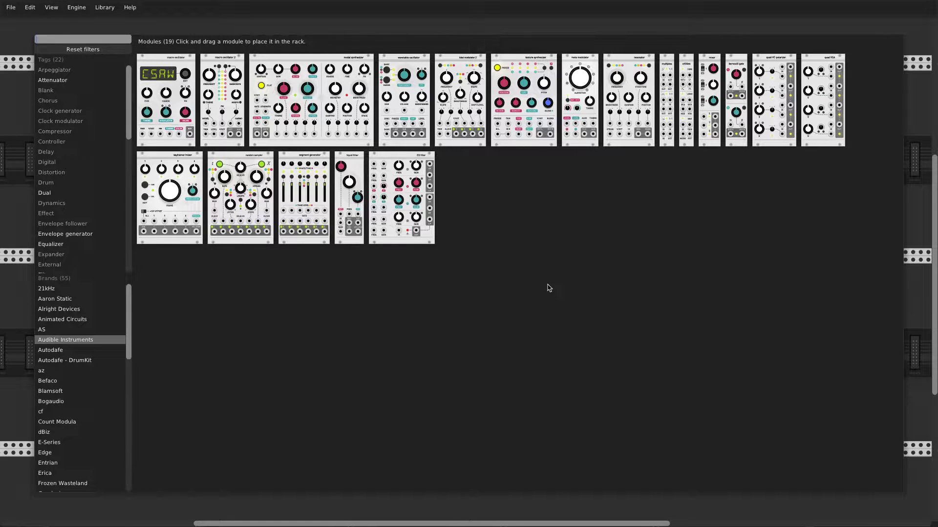
click(515, 77)
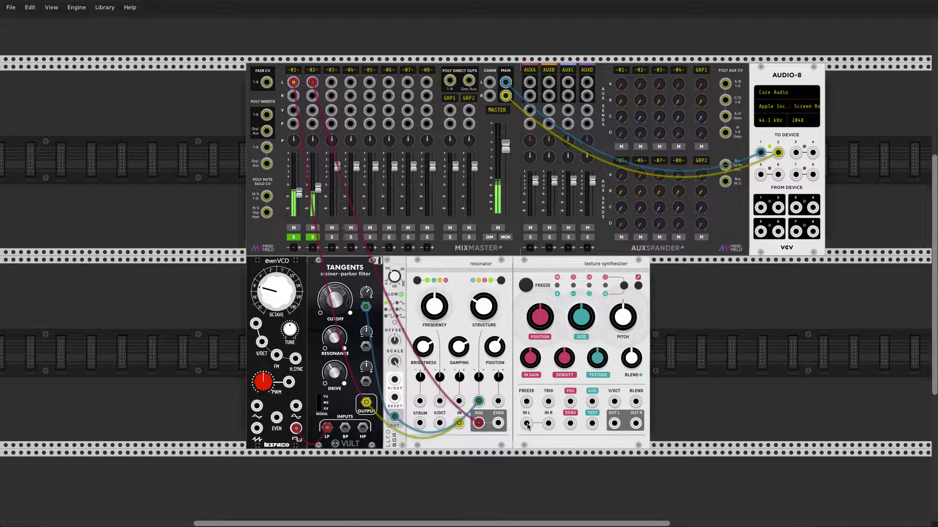
drag(527, 424, 528, 427)
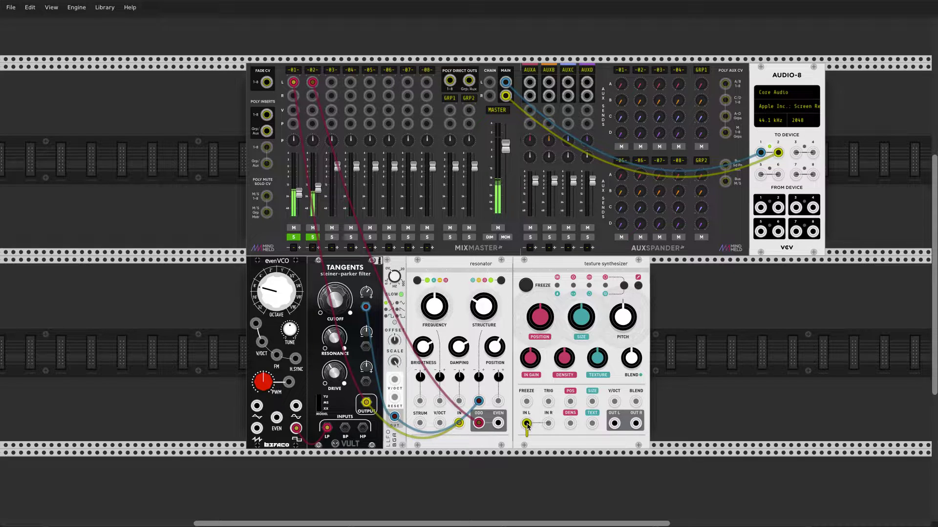
drag(527, 426, 478, 422)
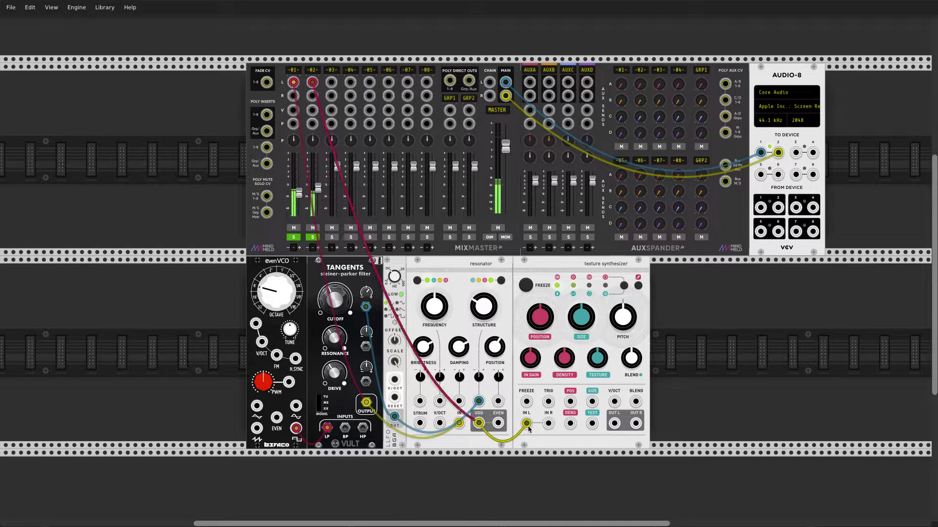
Patch the texture synthesizer's OUT L and OUT R into mixer channel 3, with its fader lowered to about -13.5 dB, and solo it
drag(337, 166, 336, 184)
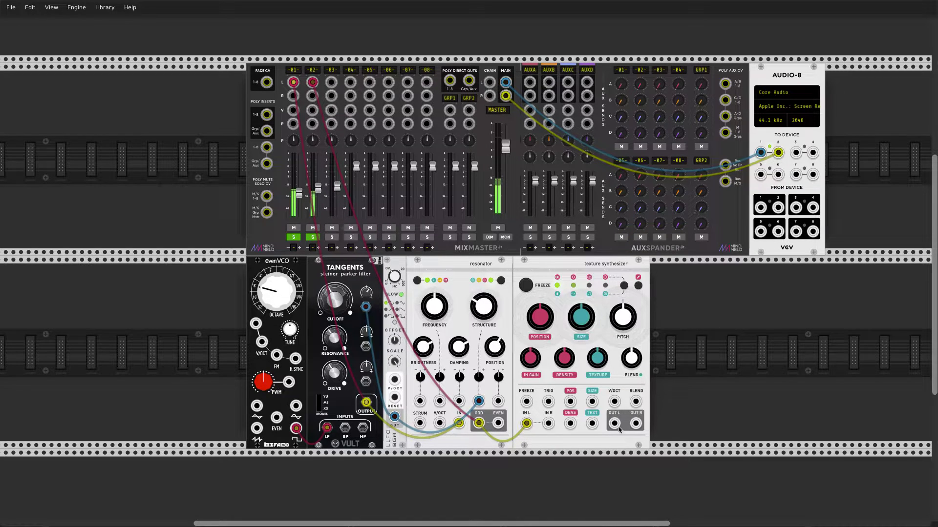
mouse_move(332, 82)
mouse_down()
mouse_move(503, 419)
mouse_move(614, 423)
mouse_move(429, 244)
mouse_move(331, 96)
mouse_up()
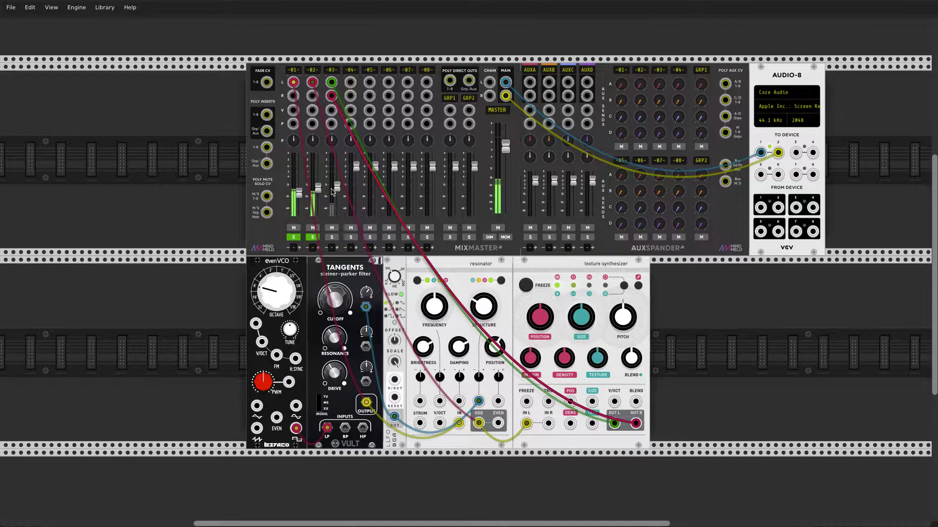
click(331, 238)
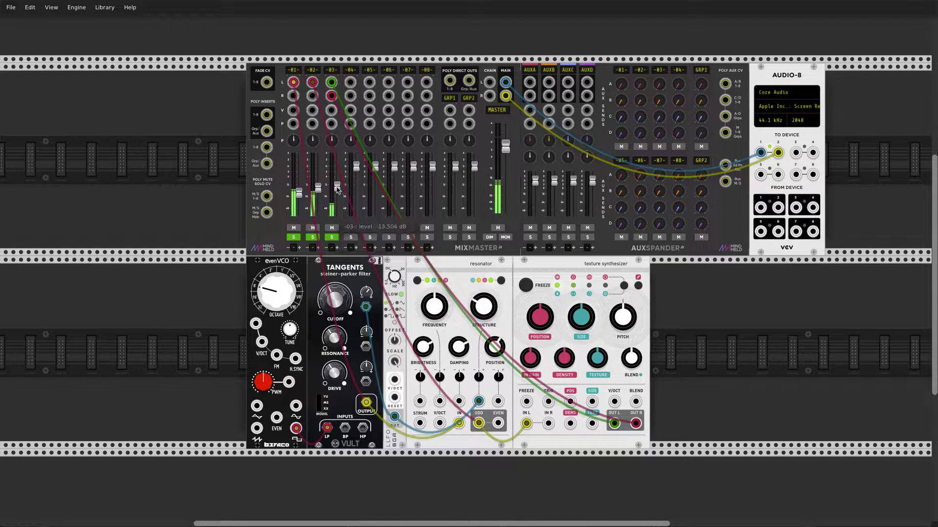
Take mixer channels 1 and 2 out of solo and raise the channel 3 fader
drag(337, 186, 337, 183)
click(312, 237)
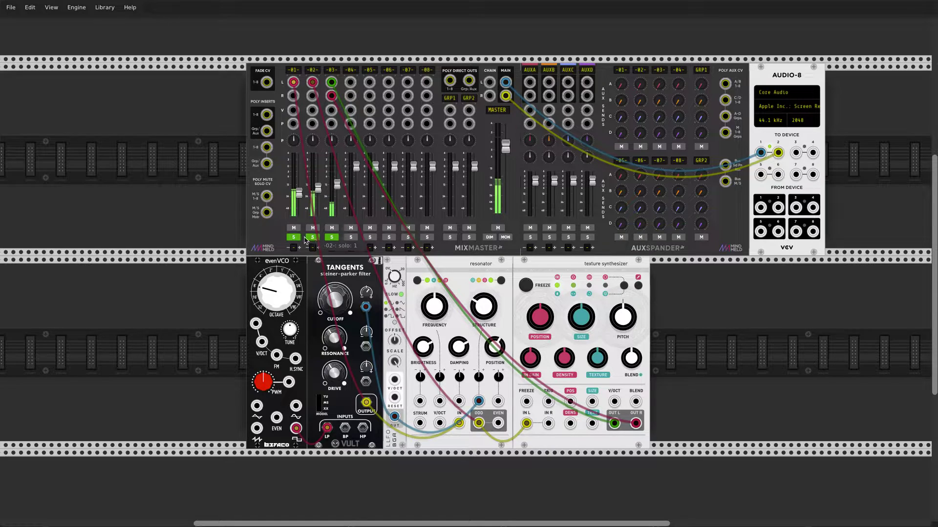
click(294, 238)
drag(337, 184, 337, 175)
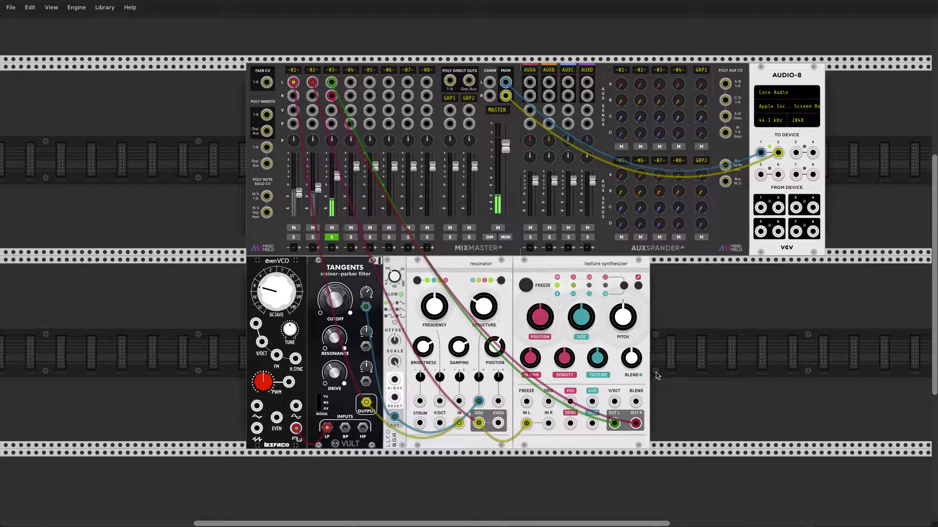
Set the texture synthesizer's dry/wet blend to 1 and grain density to about 0.81, lower its grain size, and adjust its position
drag(640, 364, 639, 359)
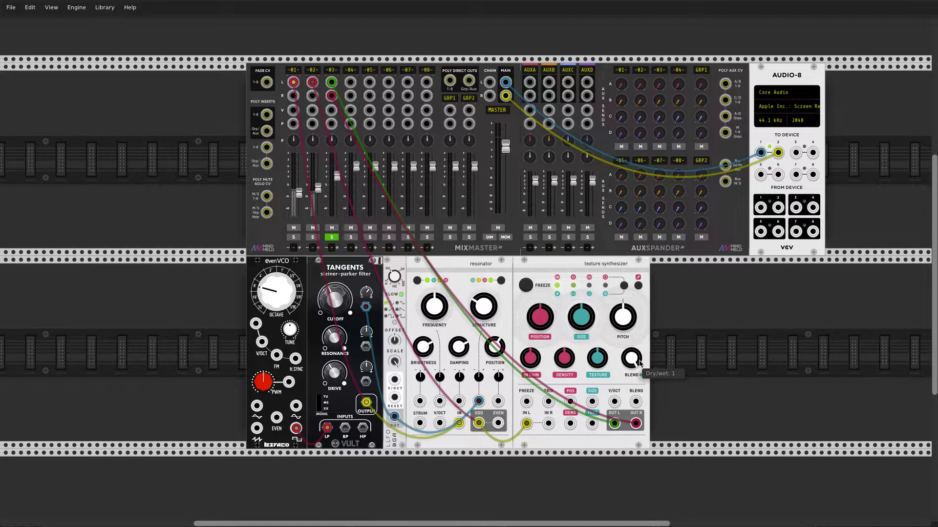
mouse_move(566, 364)
mouse_move(564, 359)
mouse_down()
mouse_move(564, 349)
mouse_move(570, 363)
mouse_move(565, 355)
mouse_up()
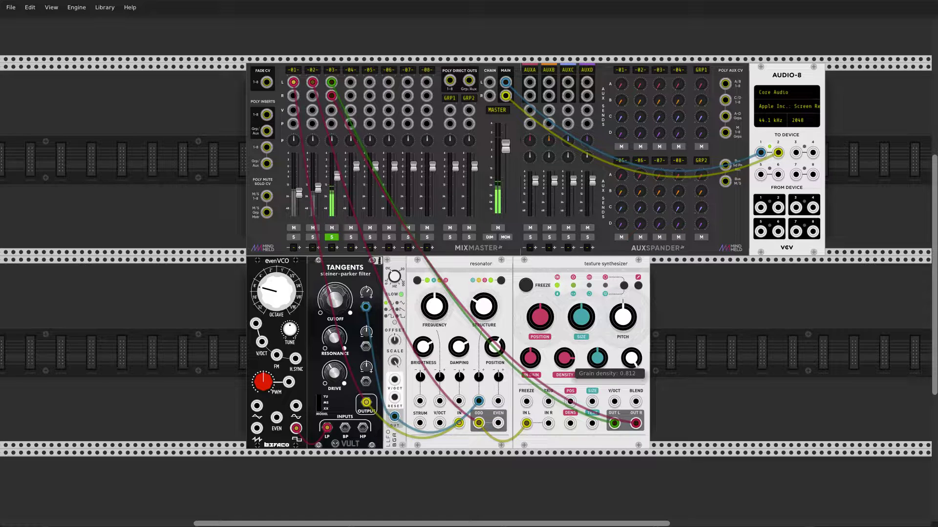
mouse_move(582, 320)
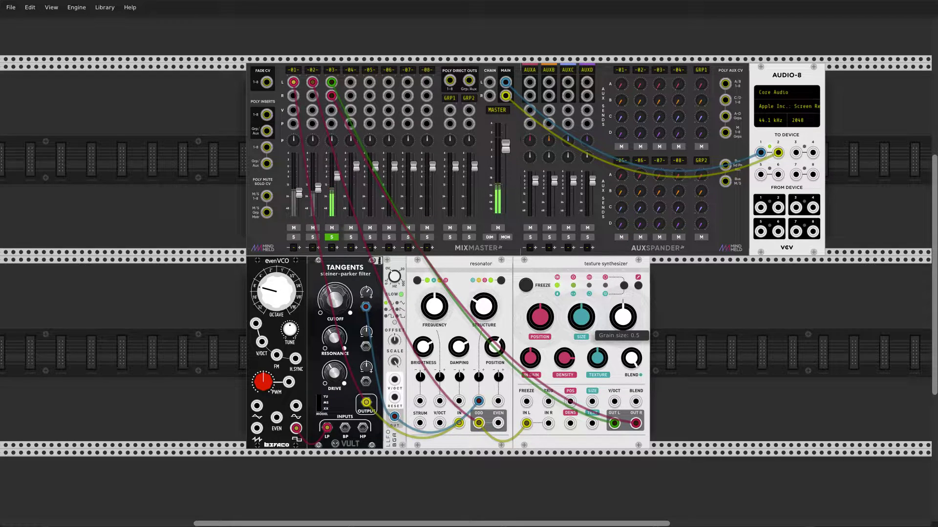
drag(581, 318, 581, 362)
drag(539, 317, 540, 310)
mouse_move(581, 320)
mouse_move(631, 361)
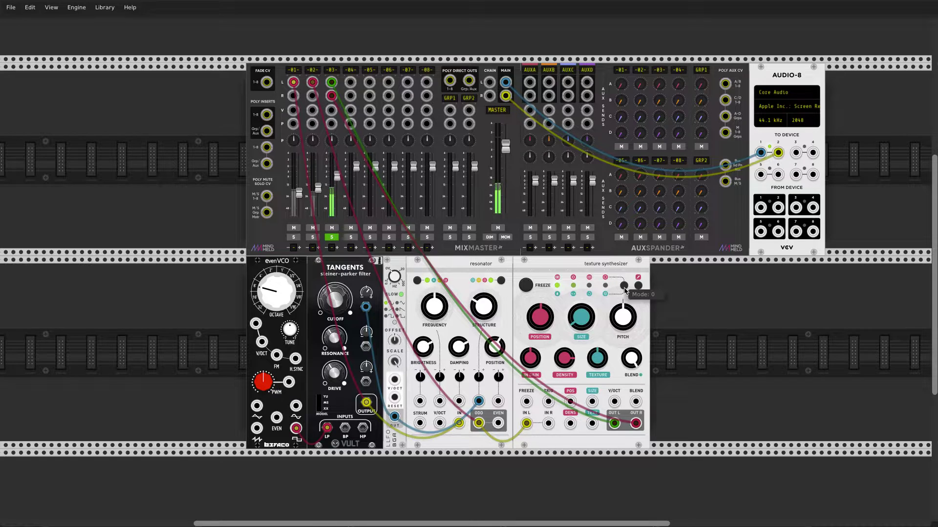
Switch the texture synthesizer to Spectral madness, adjust its texture, set grain size to about 0.3, and raise the channel 3 fader
right_click(620, 265)
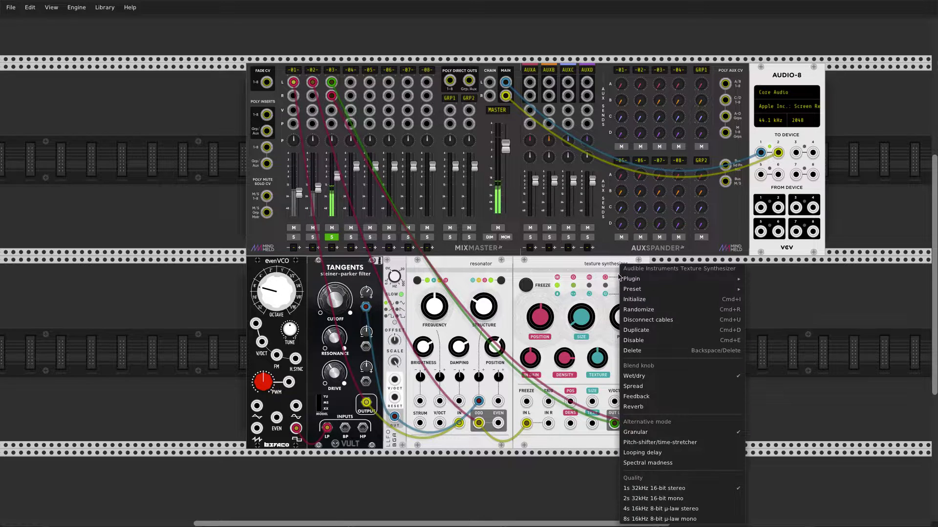
click(686, 463)
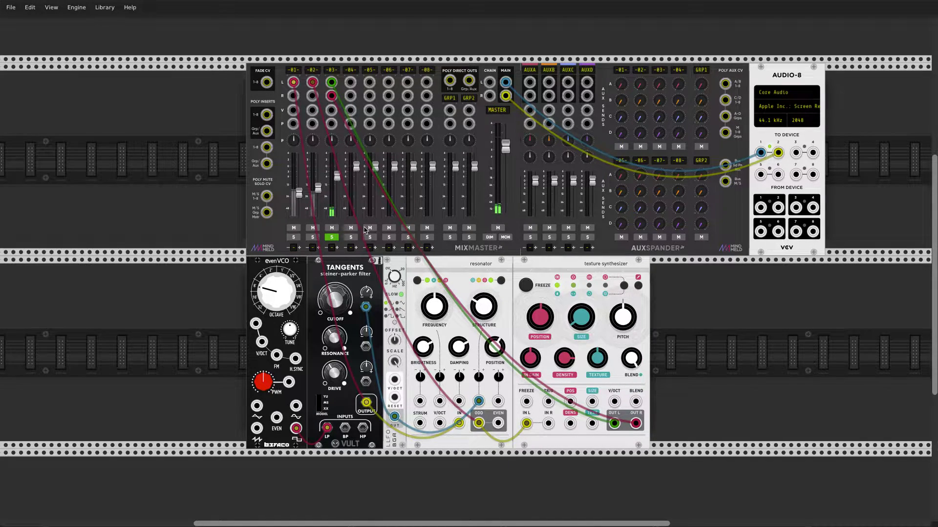
drag(597, 359, 597, 348)
drag(337, 174, 337, 175)
mouse_move(581, 317)
mouse_down()
mouse_move(581, 307)
mouse_move(579, 317)
mouse_up()
drag(595, 356, 594, 353)
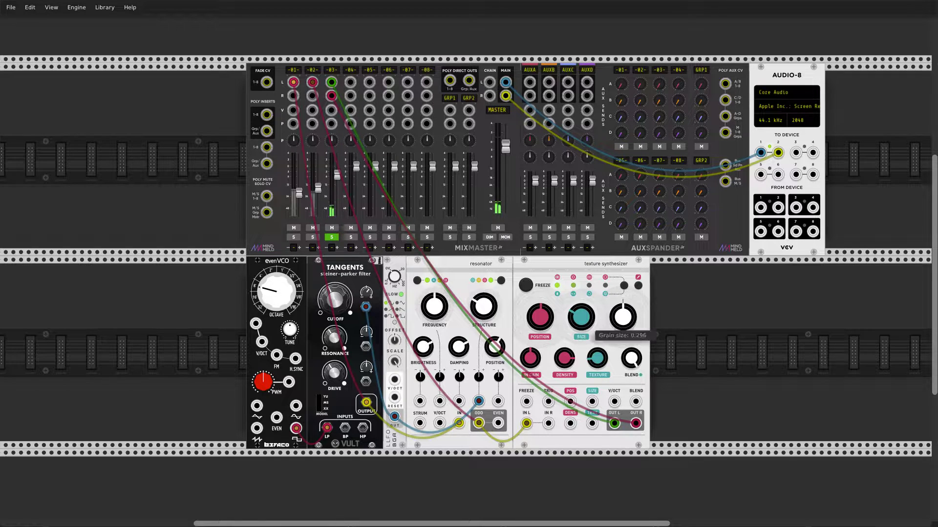
drag(337, 174, 337, 168)
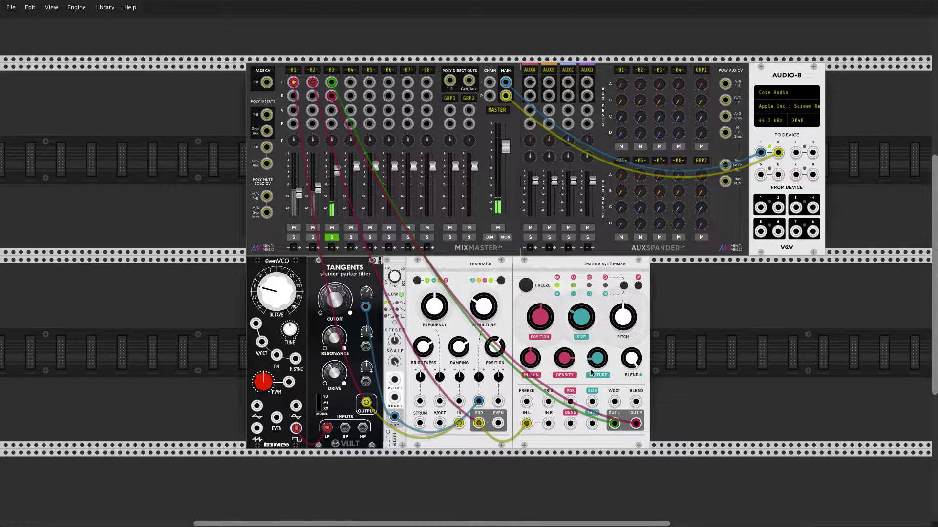
mouse_move(600, 366)
Add the random sampler beside the texture synthesizer and patch its first t output into the texture synthesizer's TRIG input
drag(548, 404, 550, 405)
right_click(695, 317)
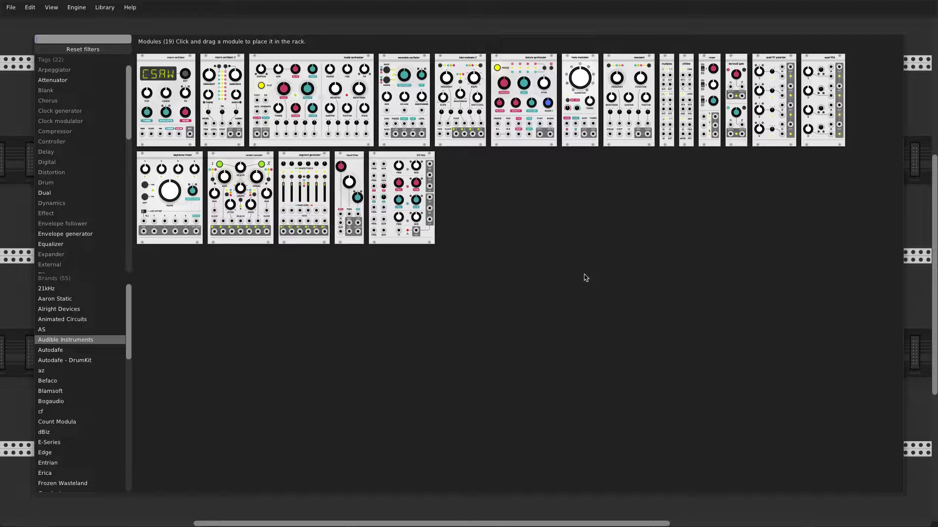
click(246, 193)
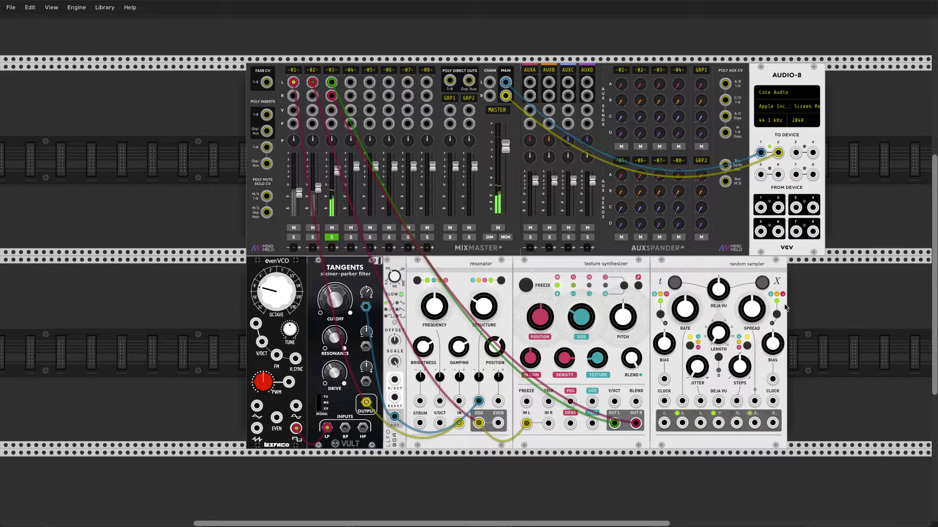
right_click(835, 293)
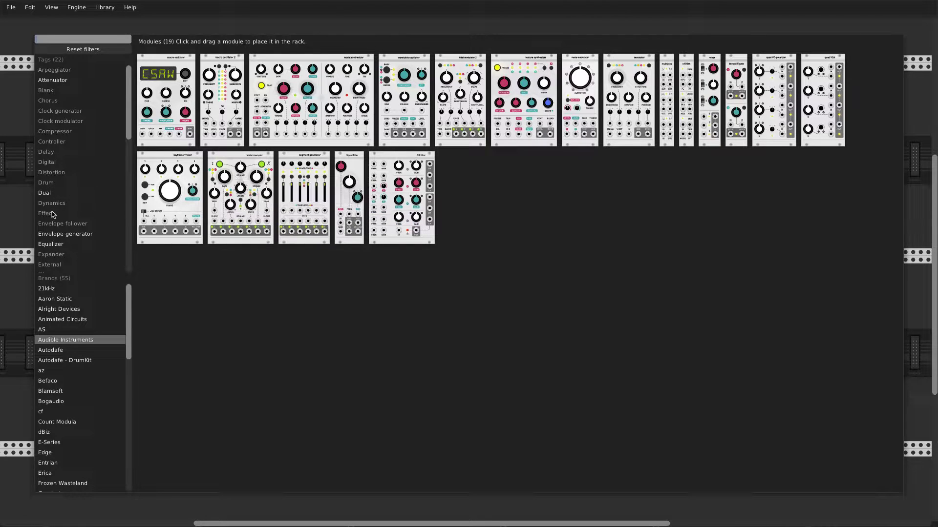
click(28, 236)
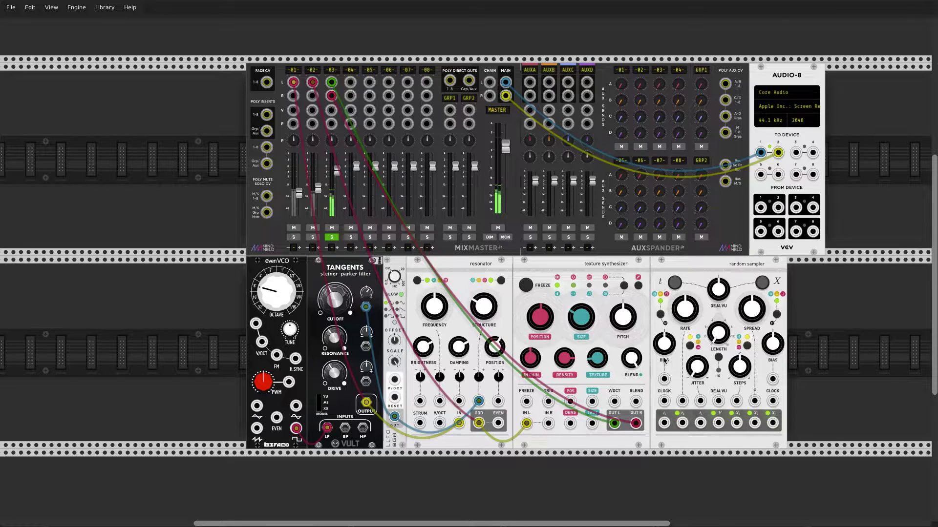
mouse_move(664, 344)
mouse_move(665, 340)
drag(666, 426, 548, 402)
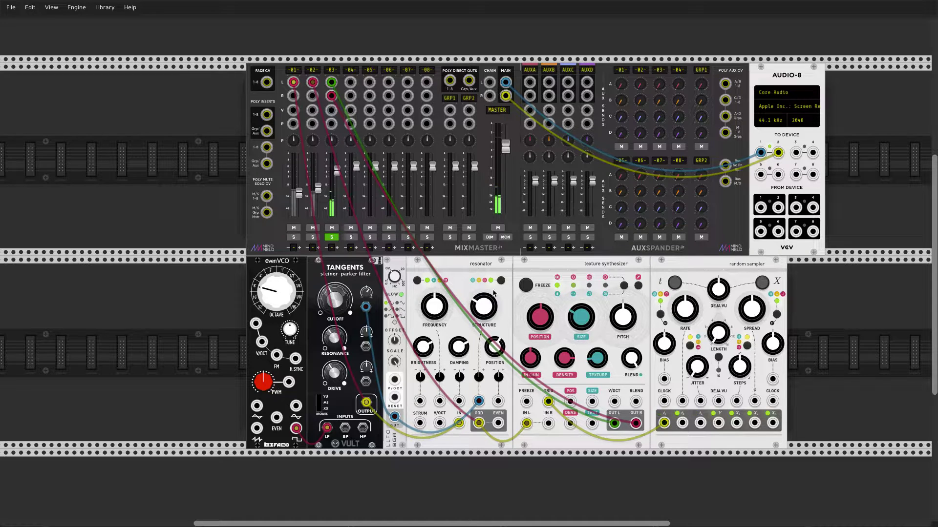
Set the texture synthesizer's grain pitch to 1 and lower the channel 3 fader slightly
mouse_move(339, 180)
right_click(627, 318)
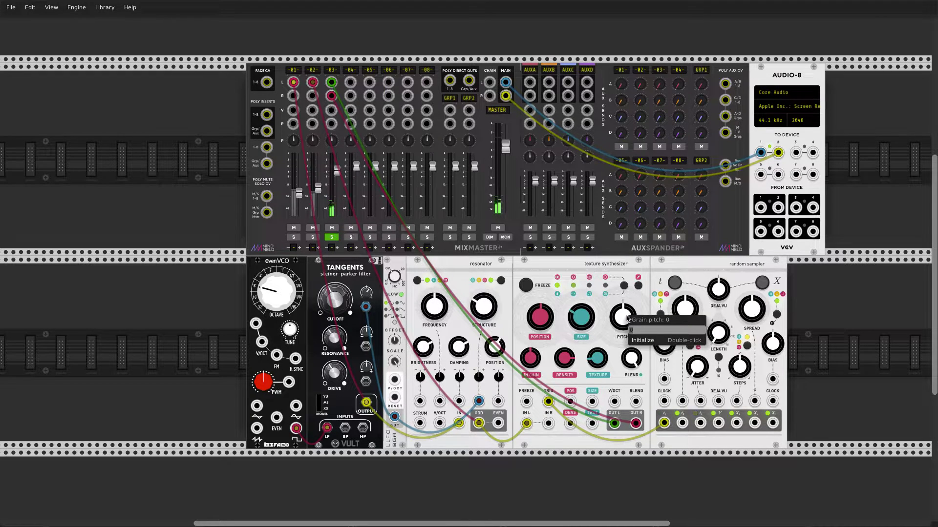
text(1)
key(Return)
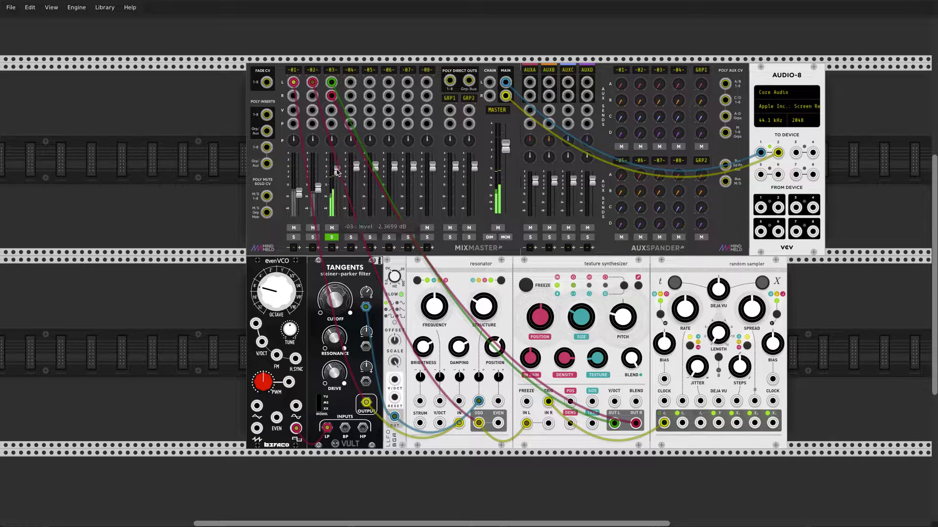
drag(337, 170, 337, 172)
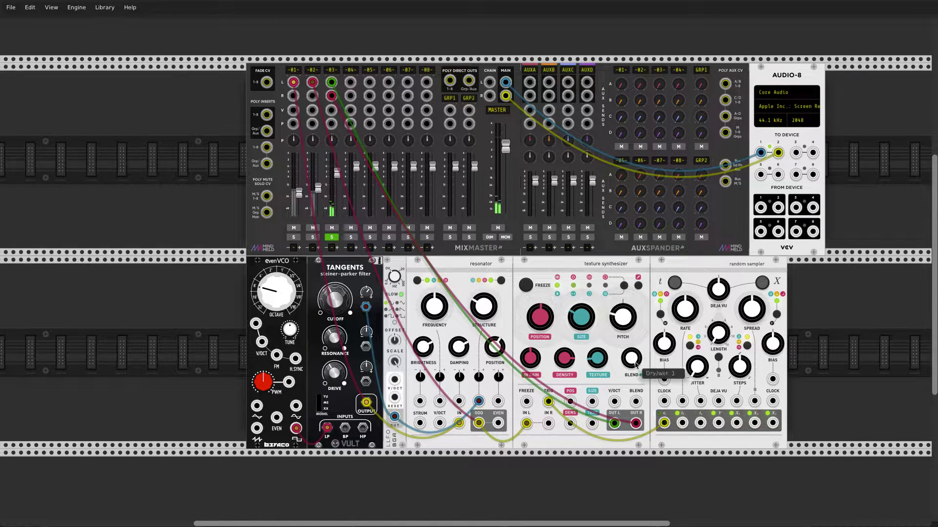
Switch the texture synthesizer's blend knob to Spread and try patching the resonator's EVEN output into its IN R input
right_click(632, 277)
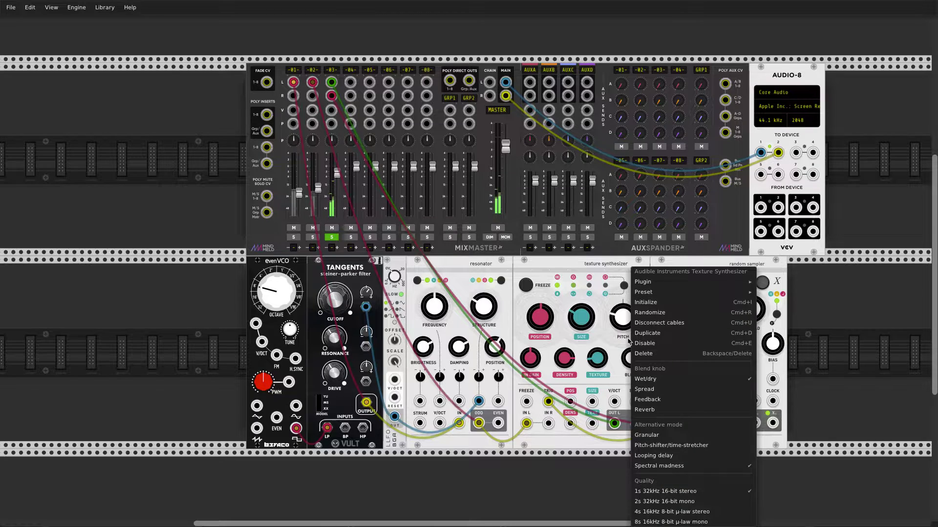
click(665, 395)
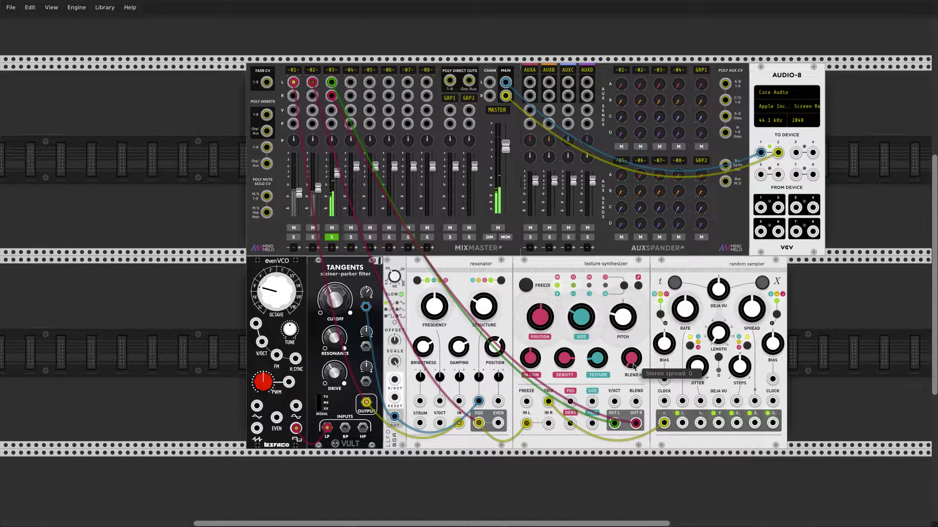
mouse_move(632, 362)
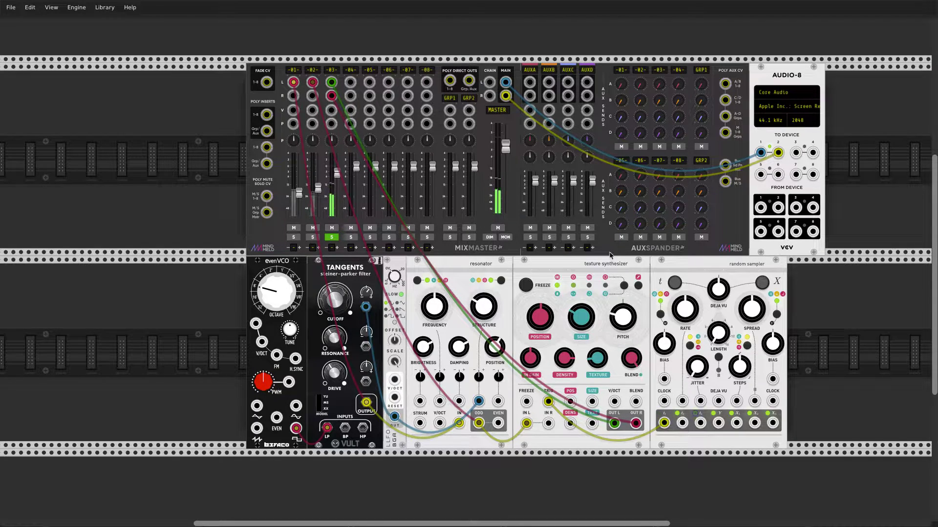
drag(549, 423, 498, 424)
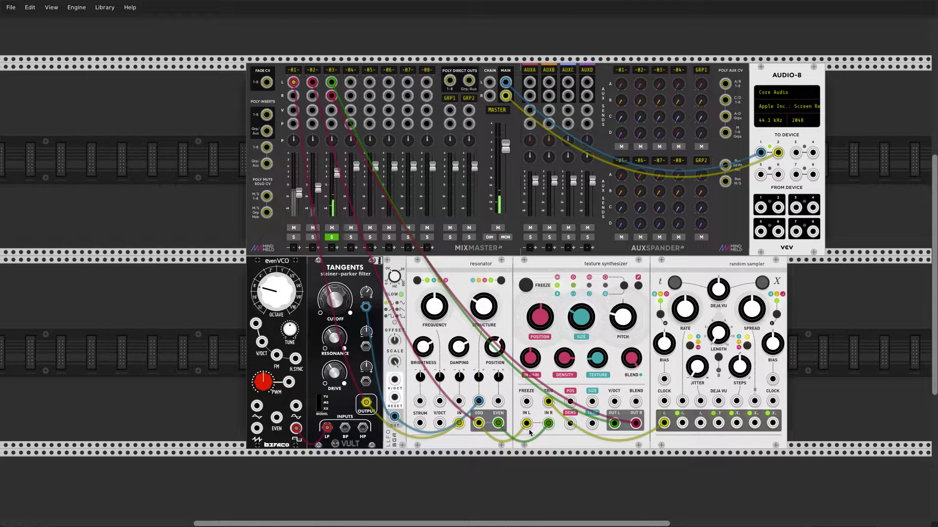
drag(549, 423, 500, 433)
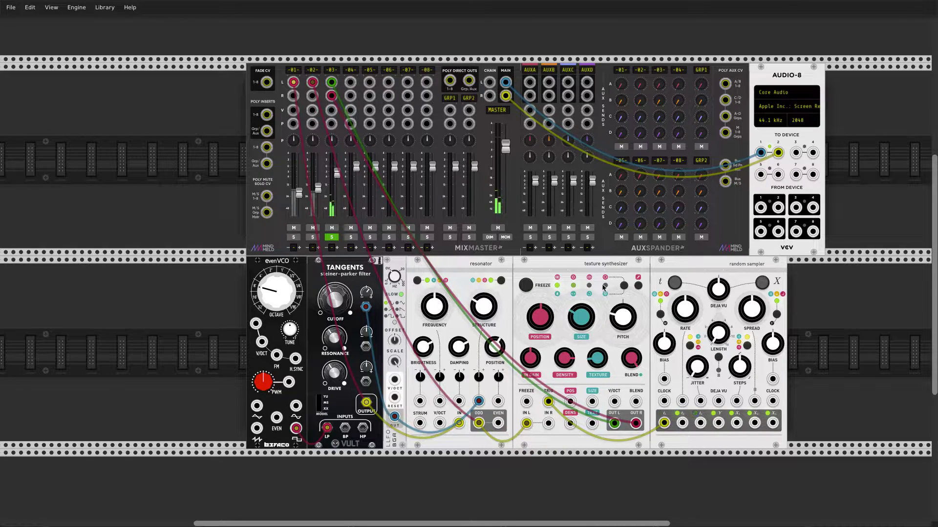
Switch the texture synthesizer's blend knob to Feedback and set the feedback amount to about 0.28
right_click(625, 271)
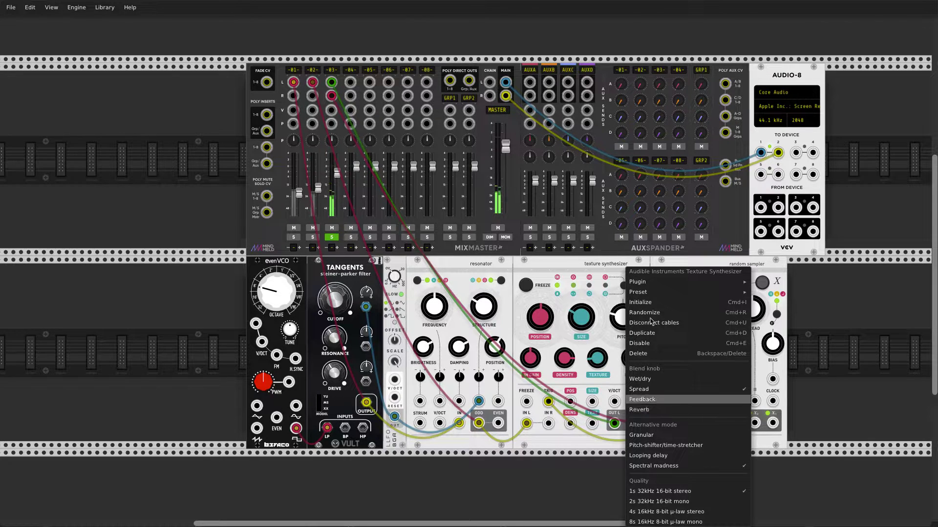
click(645, 400)
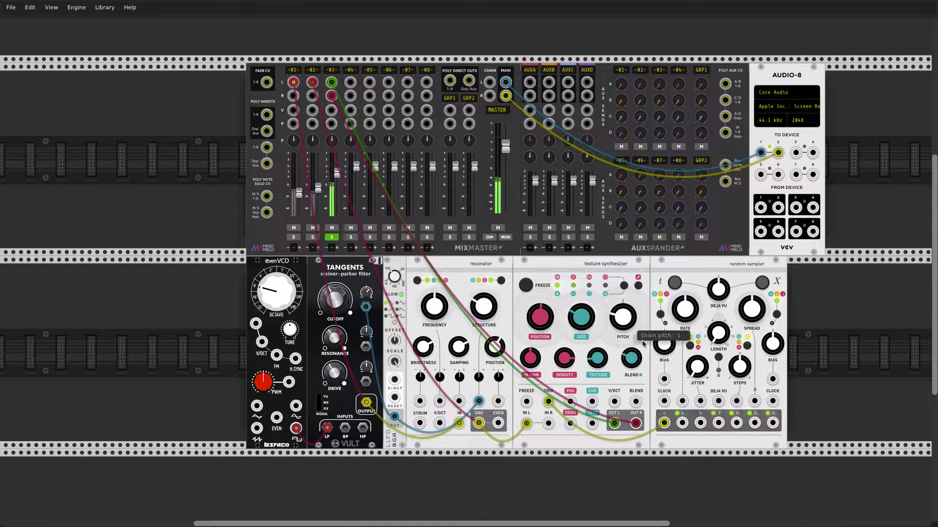
drag(631, 363, 631, 361)
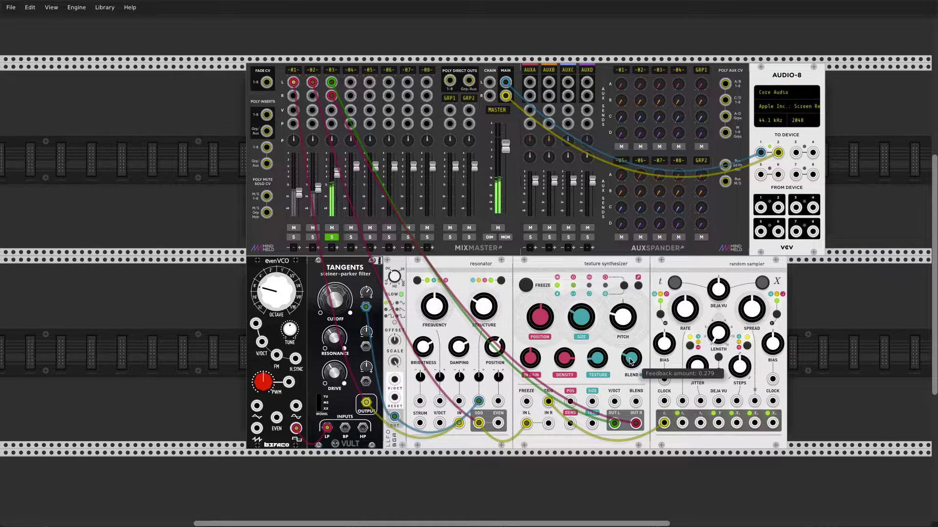
Switch the texture synthesizer's blend knob to Reverb, adjust the reverb amount, and raise the input gain
right_click(634, 303)
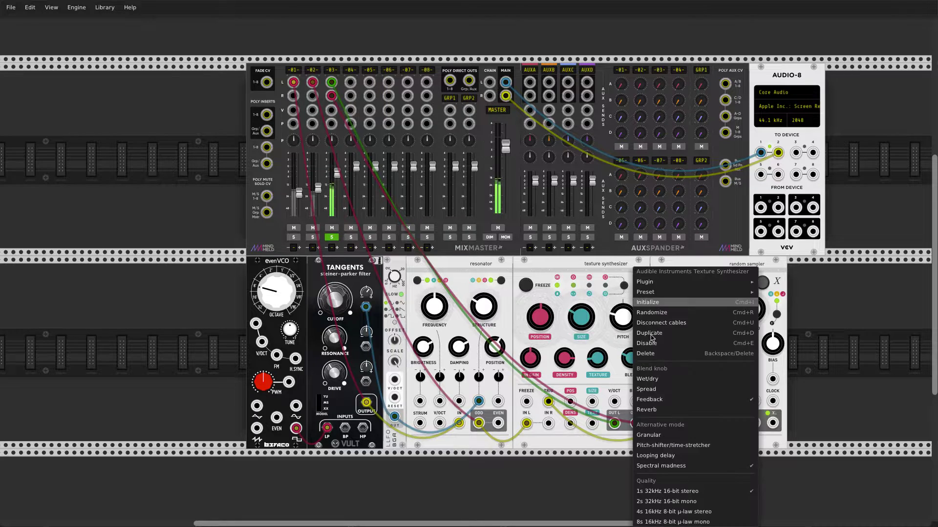
click(678, 410)
mouse_move(630, 363)
mouse_down()
mouse_move(637, 353)
mouse_move(630, 362)
mouse_up()
drag(531, 362, 531, 349)
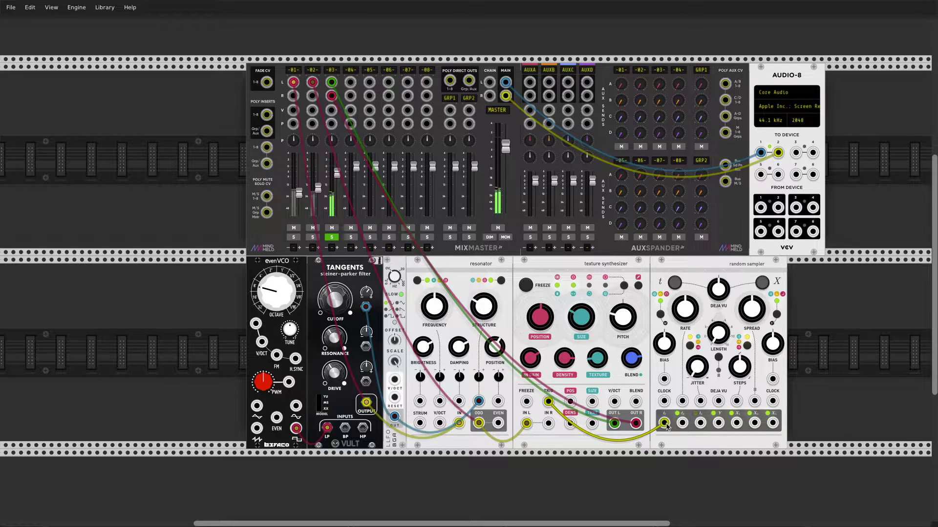
Move the texture synthesizer's TRIG cable to the random sampler's t3 output, patch t1 into the resonator's STRUM input, and lower channel 3's fader slightly
drag(665, 423, 423, 428)
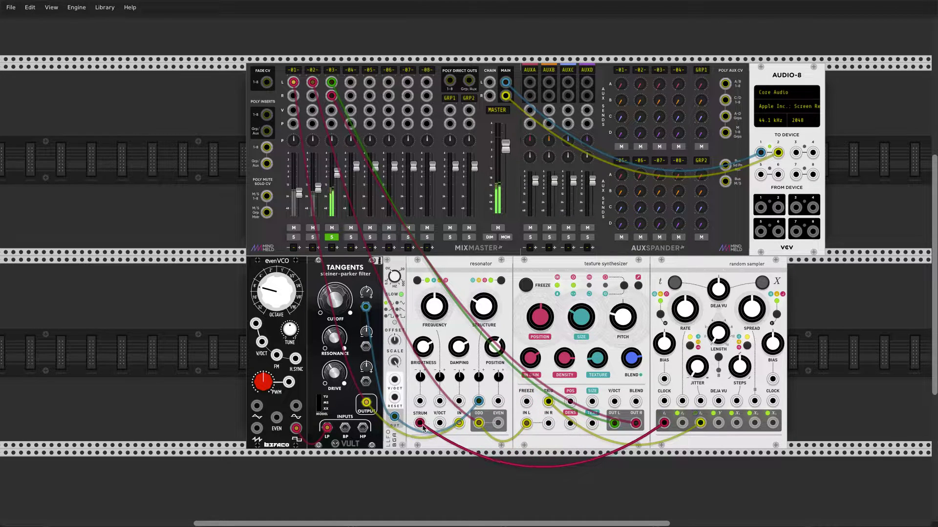
mouse_move(339, 174)
drag(340, 174, 339, 179)
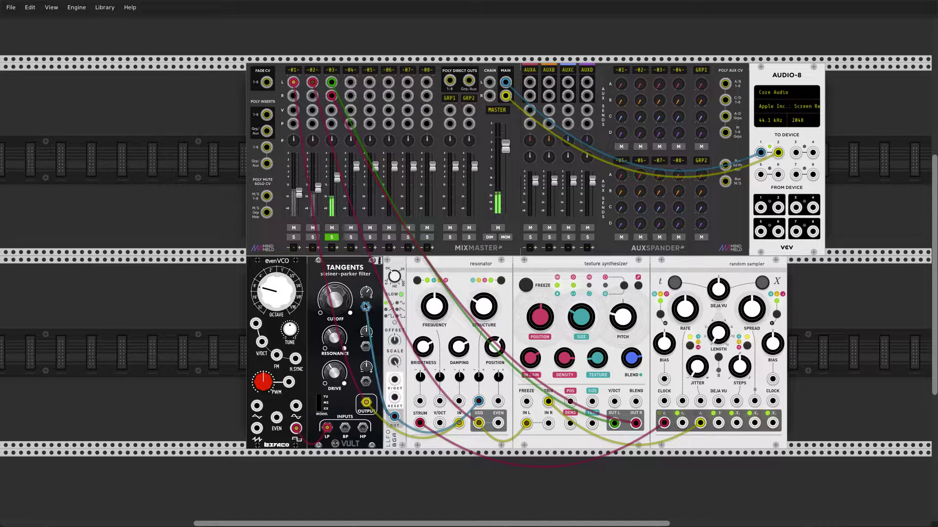
Solo mixer channel 2 instead of channel 3 and patch the random sampler's X1 output into the resonator's V/OCT input
mouse_move(352, 143)
click(312, 237)
click(334, 238)
mouse_move(318, 190)
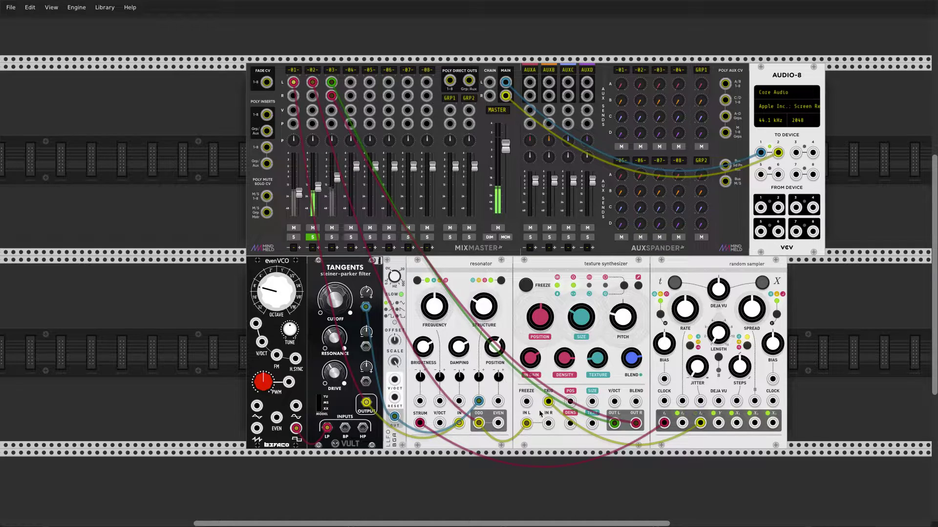
drag(440, 422, 735, 423)
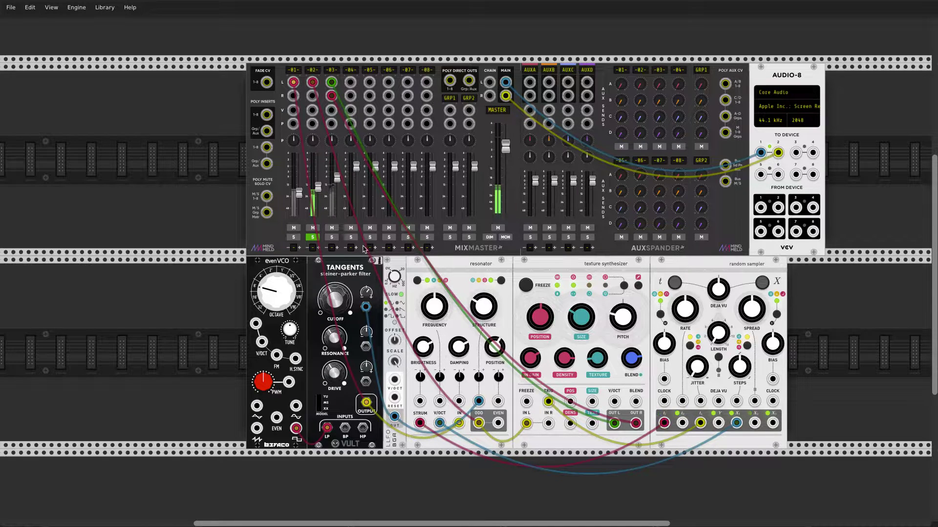
Set the random sampler's spread to 0.239 and distribution bias to 0.224, and choose the Minor scale
drag(684, 309, 685, 330)
drag(760, 317, 755, 319)
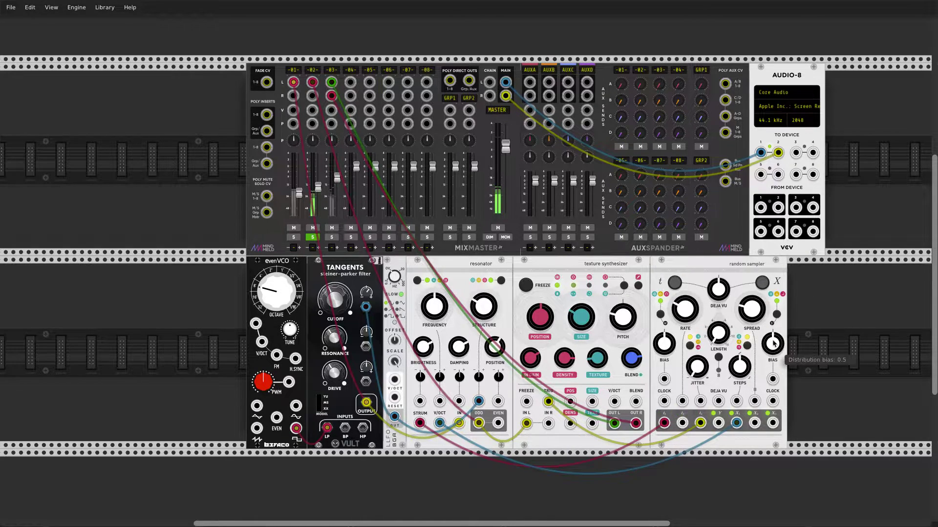
drag(755, 312, 772, 354)
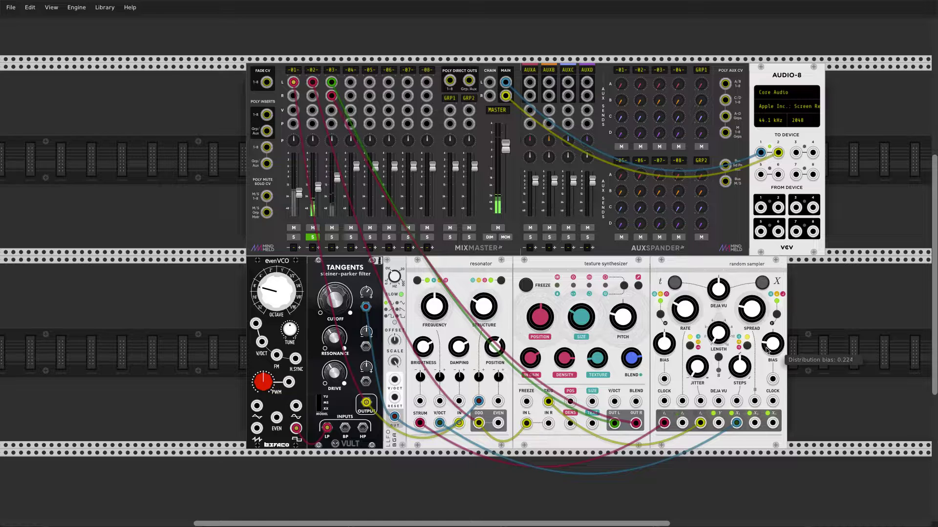
mouse_move(739, 366)
mouse_down()
mouse_move(739, 358)
mouse_move(739, 366)
mouse_up()
right_click(702, 274)
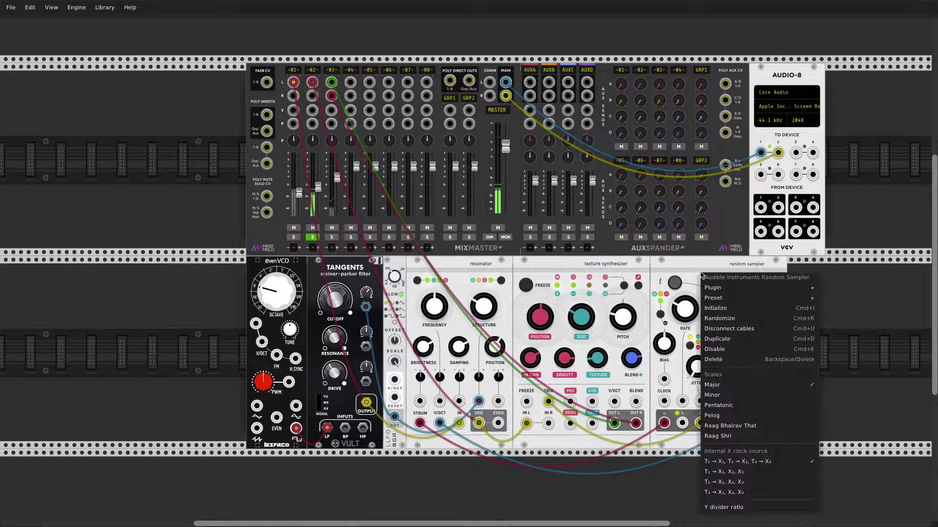
click(740, 396)
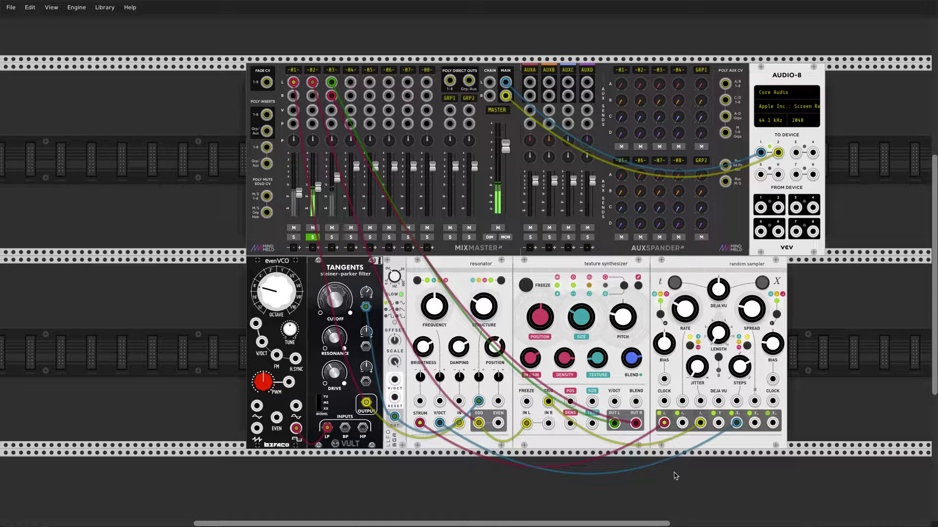
Set the random sampler's gate bias to 0.323 and adjust its clock rate and jitter knobs
drag(663, 522, 738, 522)
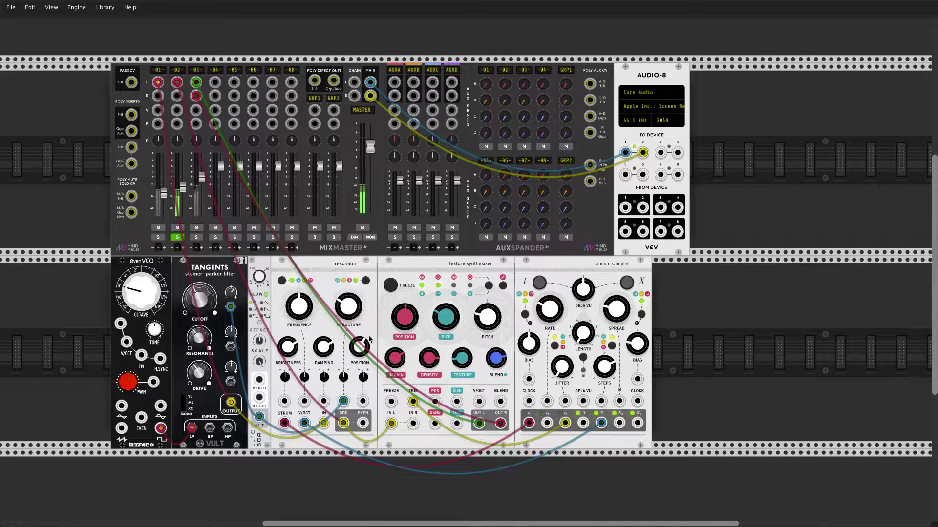
mouse_move(614, 315)
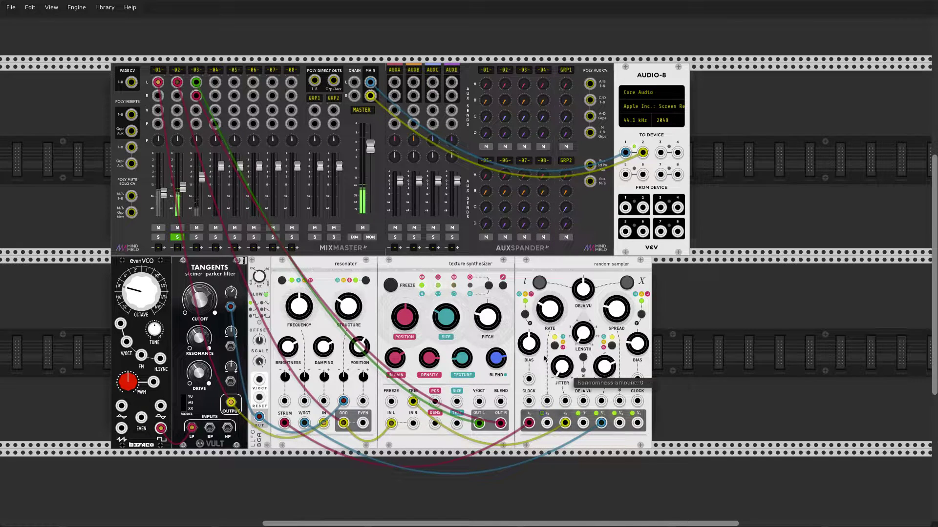
mouse_move(533, 349)
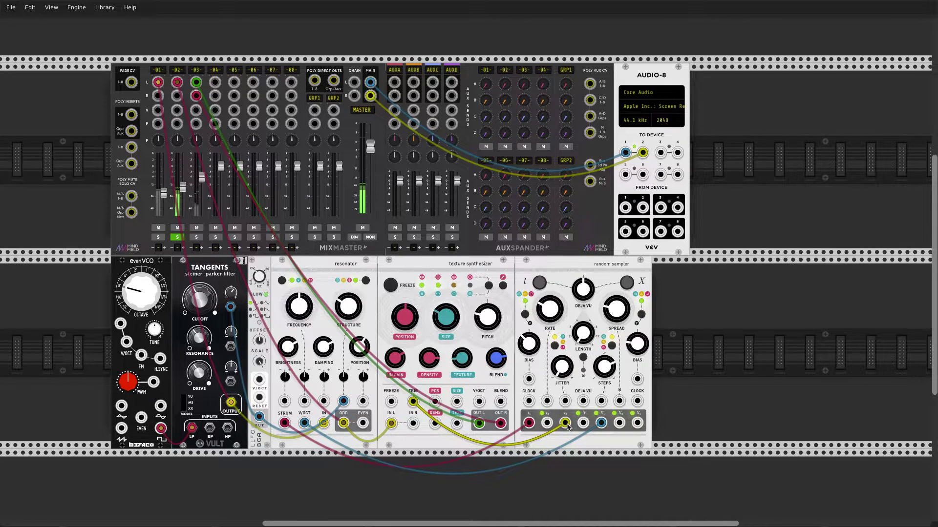
mouse_move(544, 313)
drag(543, 313, 528, 332)
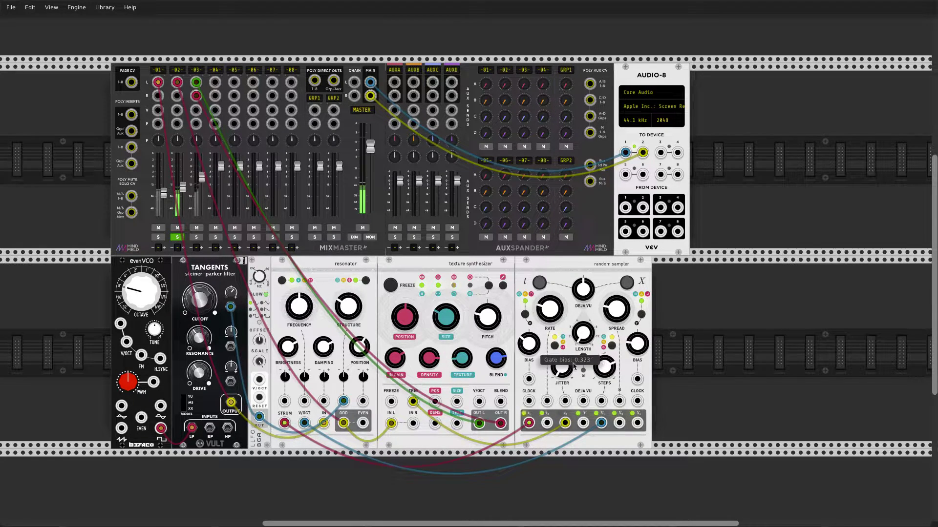
mouse_move(565, 373)
drag(565, 374, 563, 370)
Solo mixer channels 1 and 3 alongside channel 2, and lower the channel 3 fader slightly
click(197, 237)
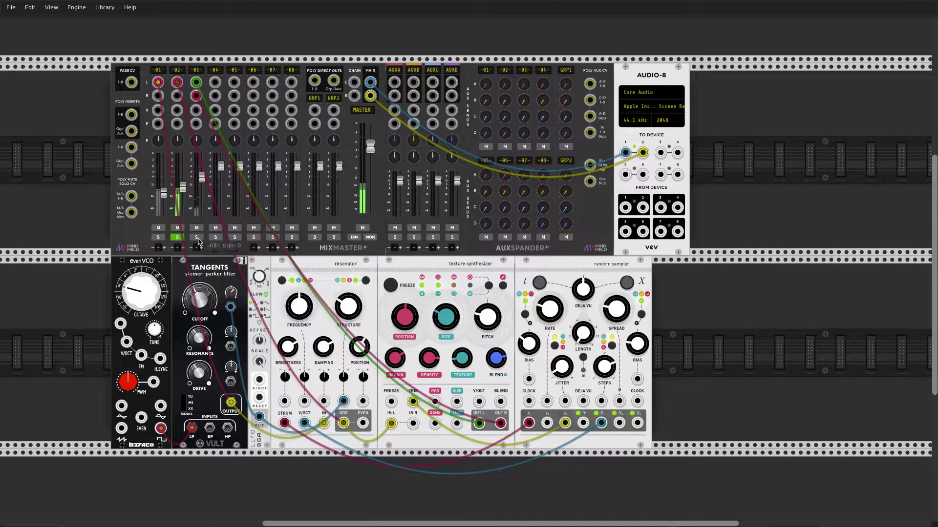
click(158, 237)
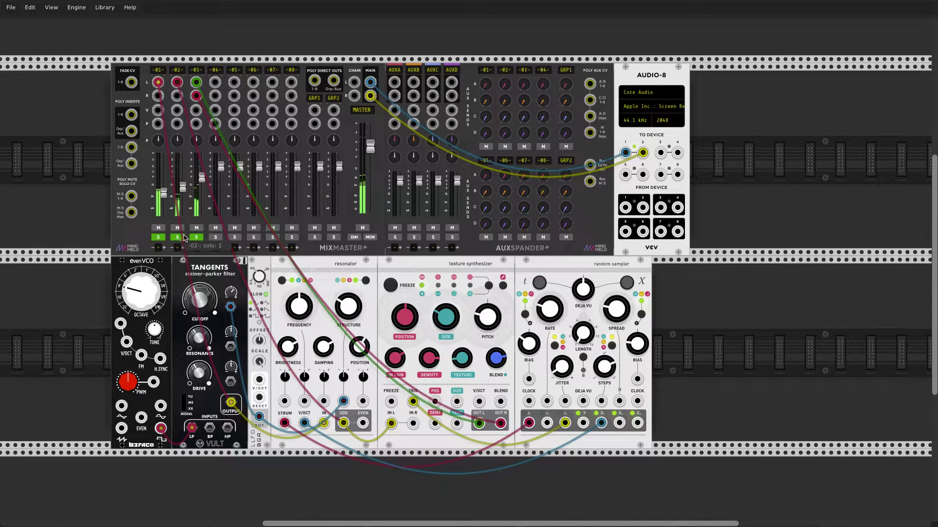
drag(202, 177, 201, 186)
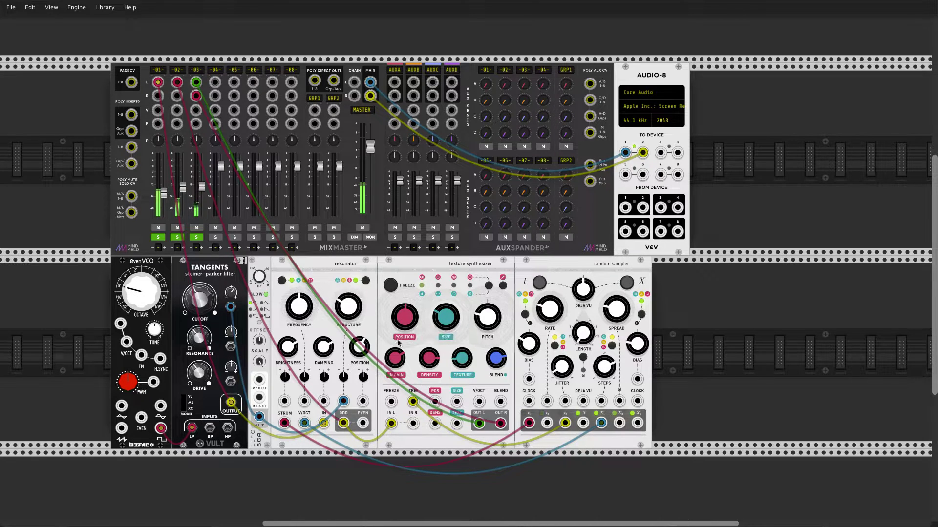
Change the random sampler's X output range and lower its distribution bias slightly
click(611, 347)
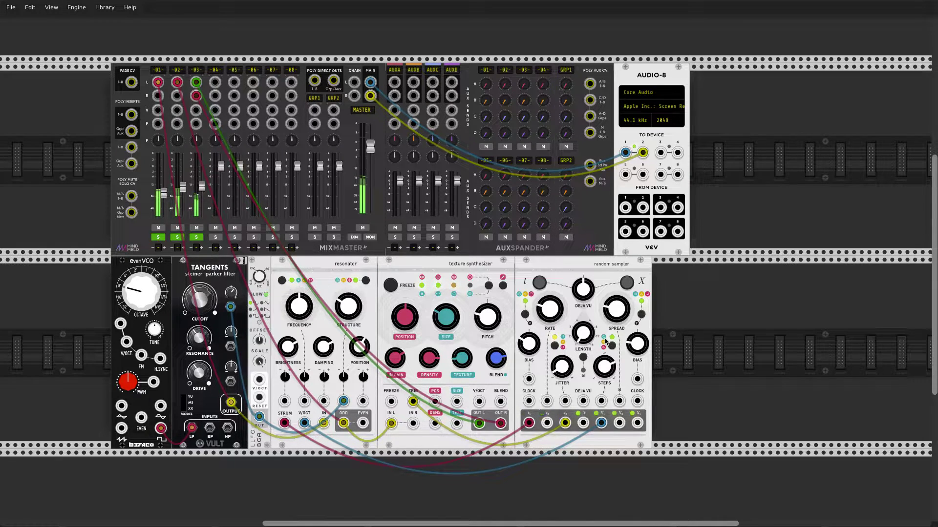
mouse_move(635, 321)
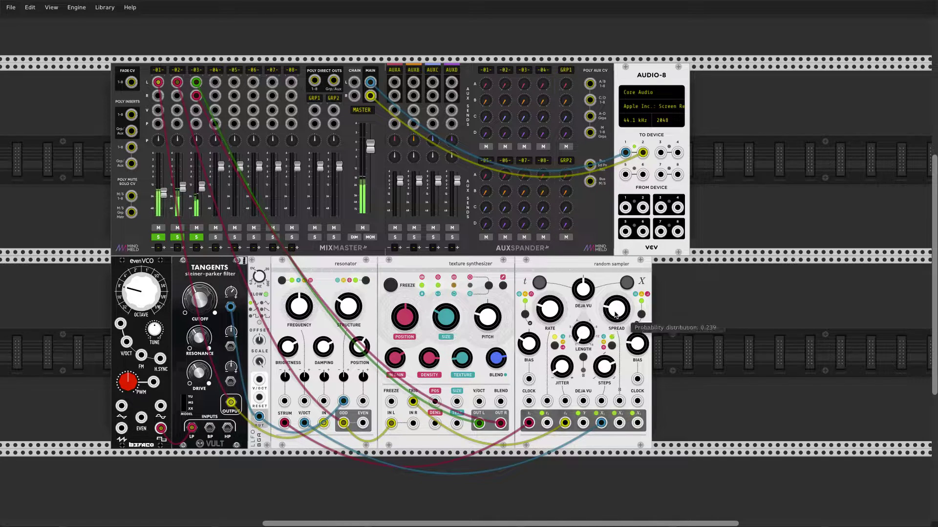
mouse_move(642, 348)
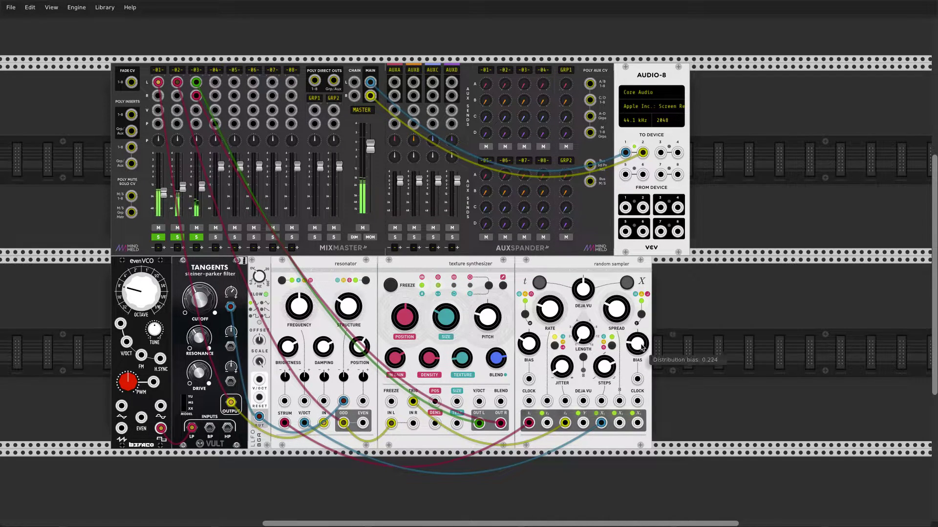
drag(637, 347, 636, 350)
Turn up the texture synthesizer's blend amount and raise the random sampler's distribution bias slightly
mouse_move(497, 359)
drag(496, 360, 497, 340)
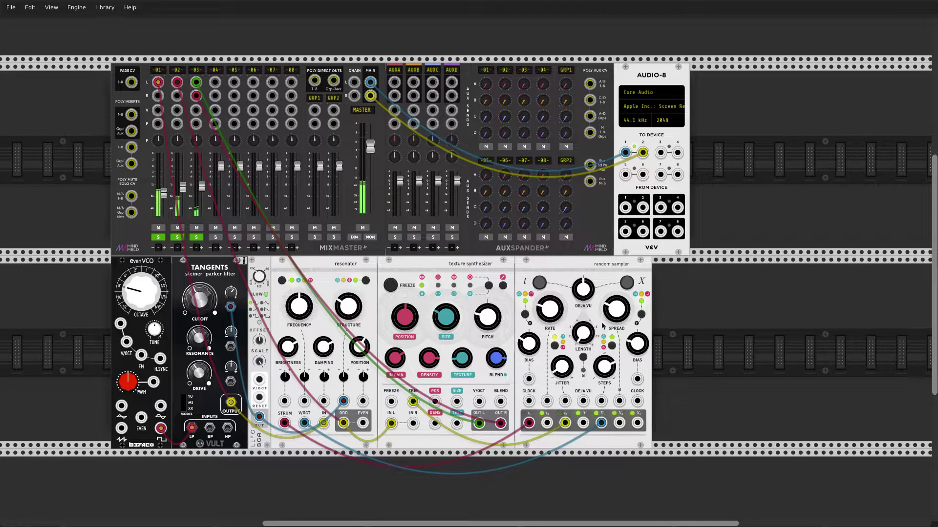
mouse_move(638, 346)
drag(638, 346, 638, 339)
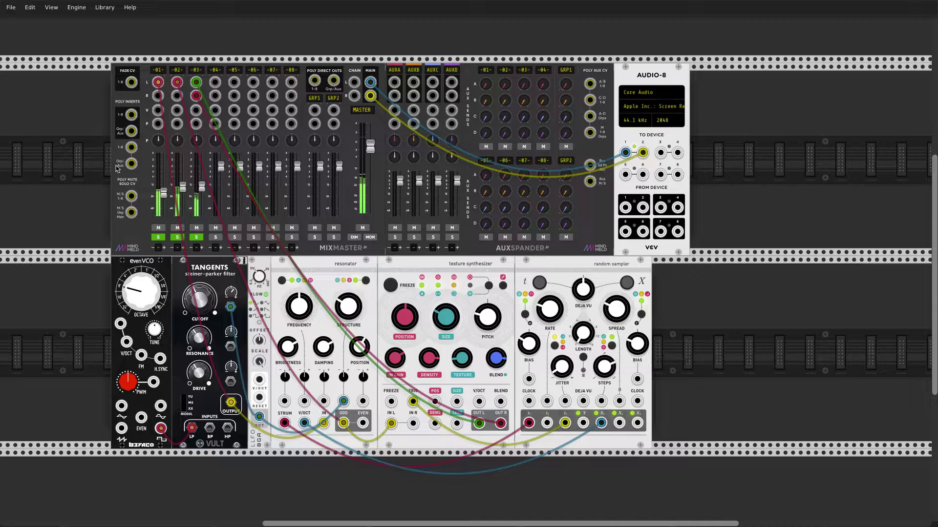
mouse_move(164, 193)
mouse_move(480, 318)
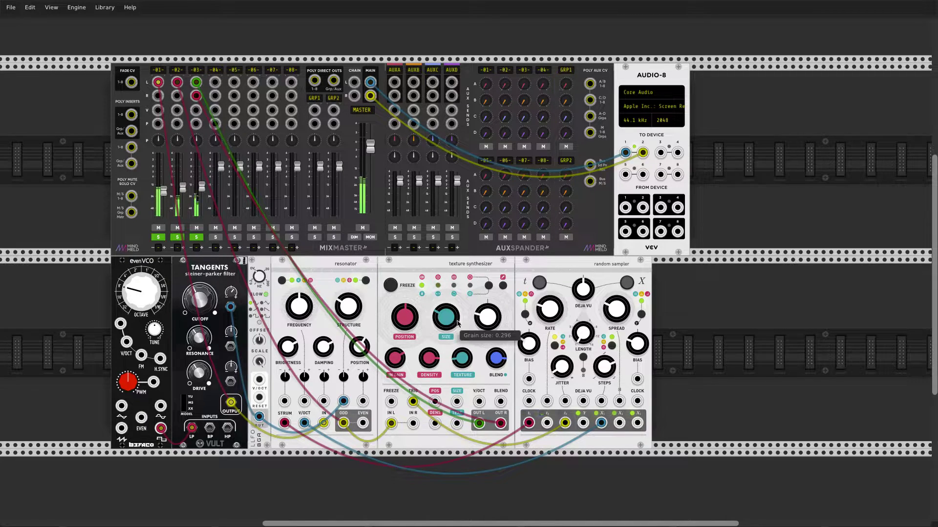
Enable the random sampler's deja vu for both t and X, and adjust its loop length and deja vu amount
mouse_move(581, 341)
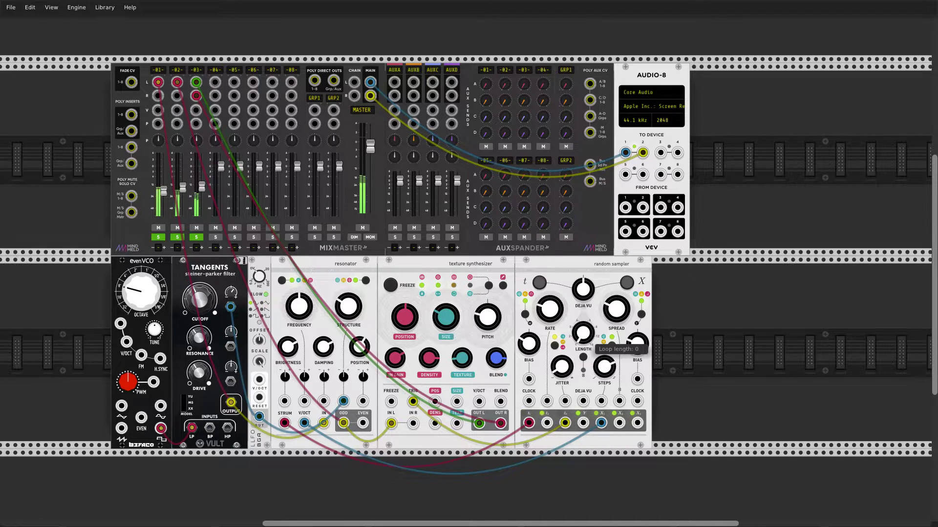
drag(582, 334, 583, 322)
click(539, 282)
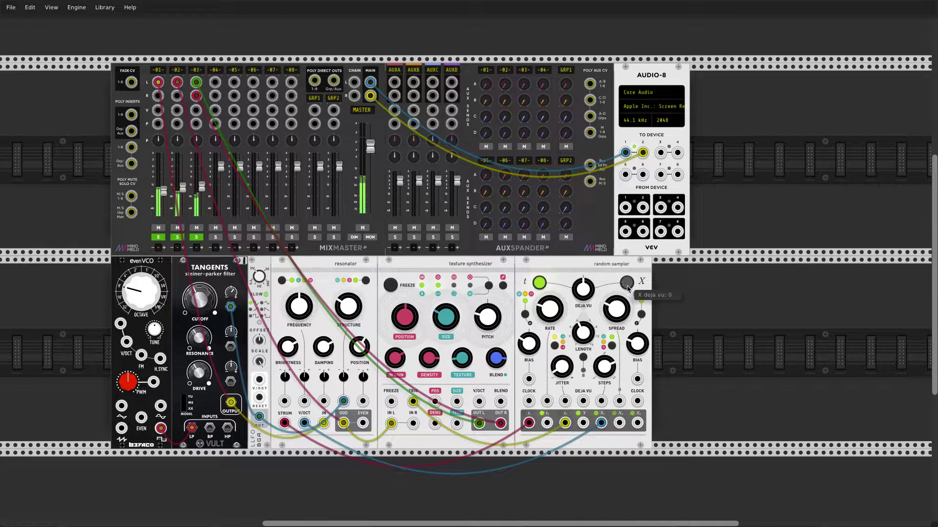
click(627, 282)
mouse_move(586, 336)
drag(583, 292, 584, 299)
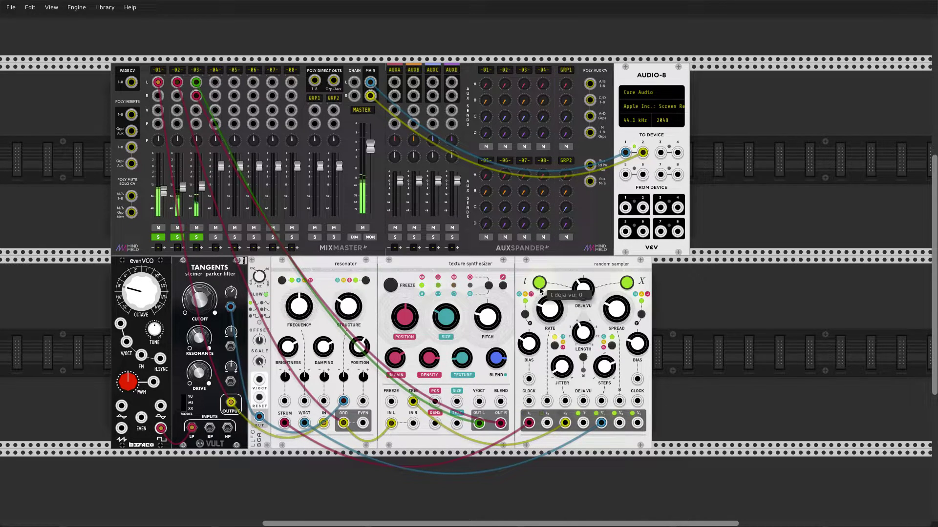
Search the unfiltered module library for "chrono" and add the Alright Devices Chronoblob delay beside the random sampler
right_click(695, 291)
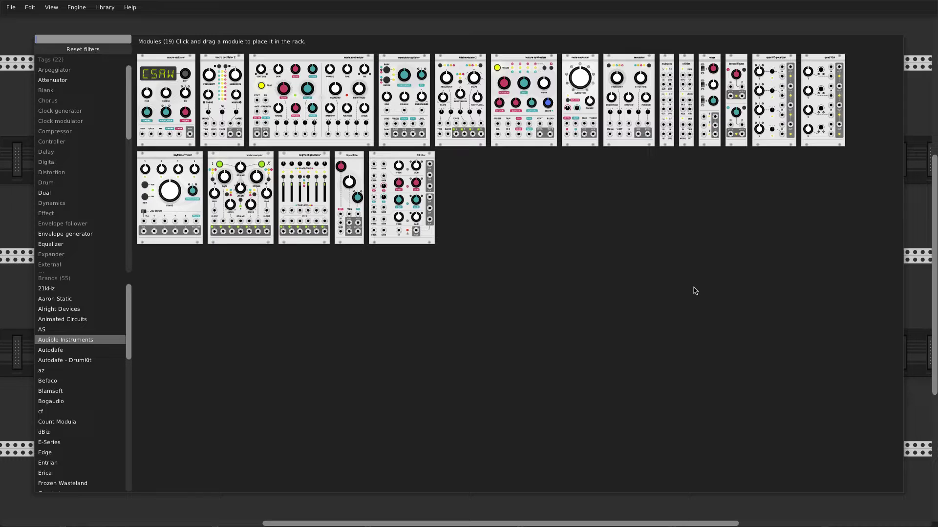
text(chro)
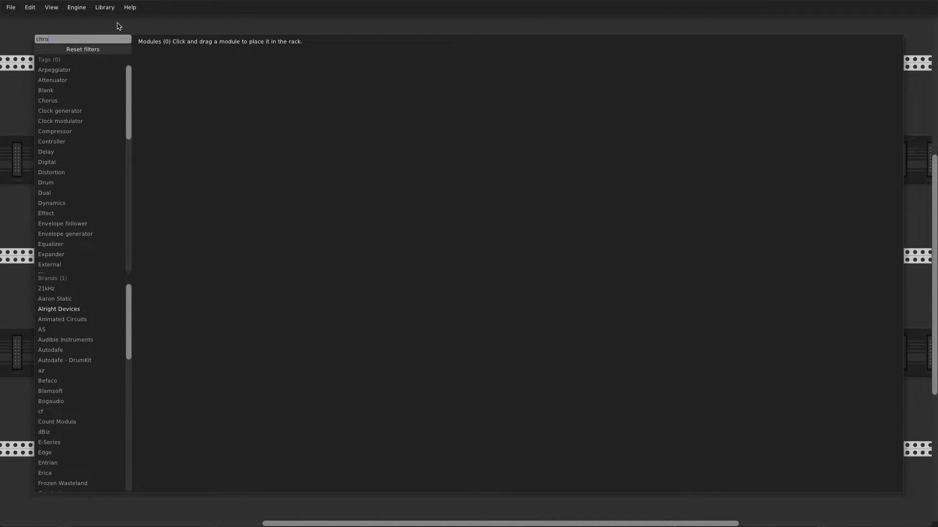
click(74, 50)
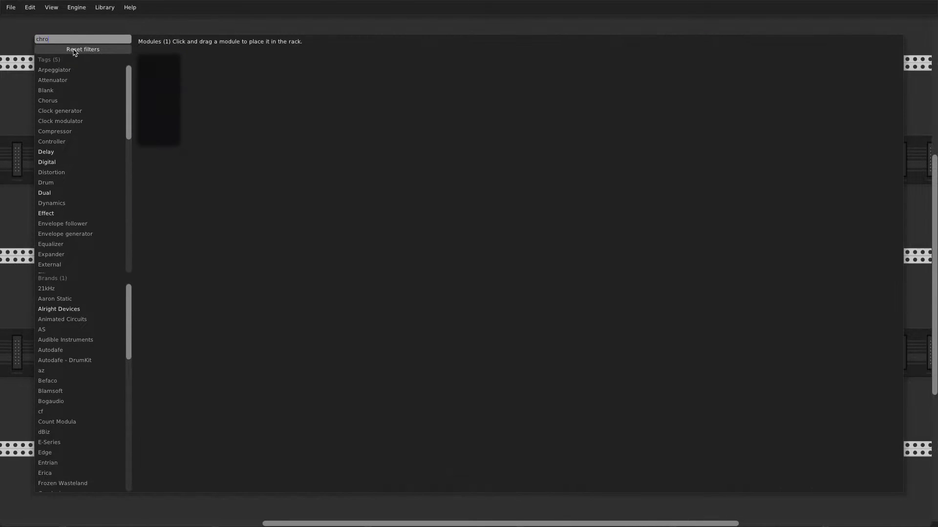
text(no)
click(164, 78)
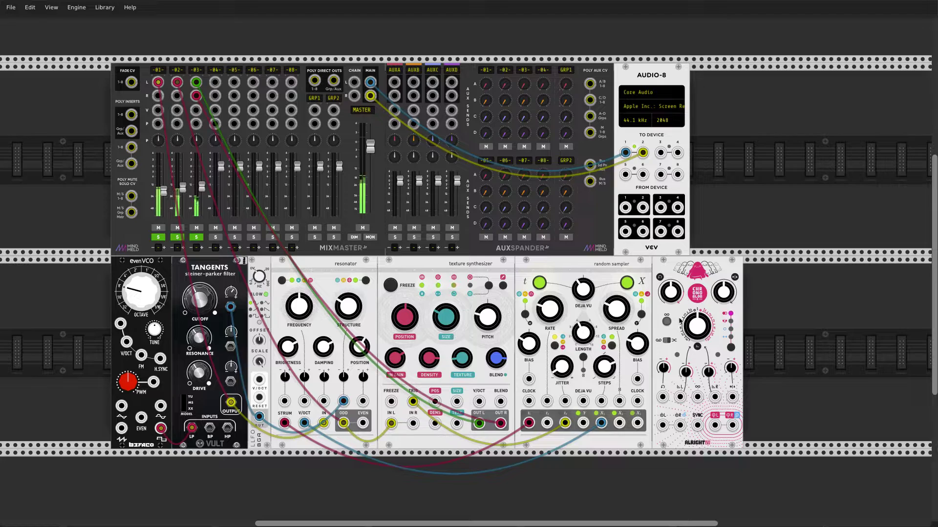
Patch the random sampler's t2 output into Chronoblob's SYNC and the texture synthesizer's OUT L and OUT R into its left and right inputs
drag(697, 424, 547, 423)
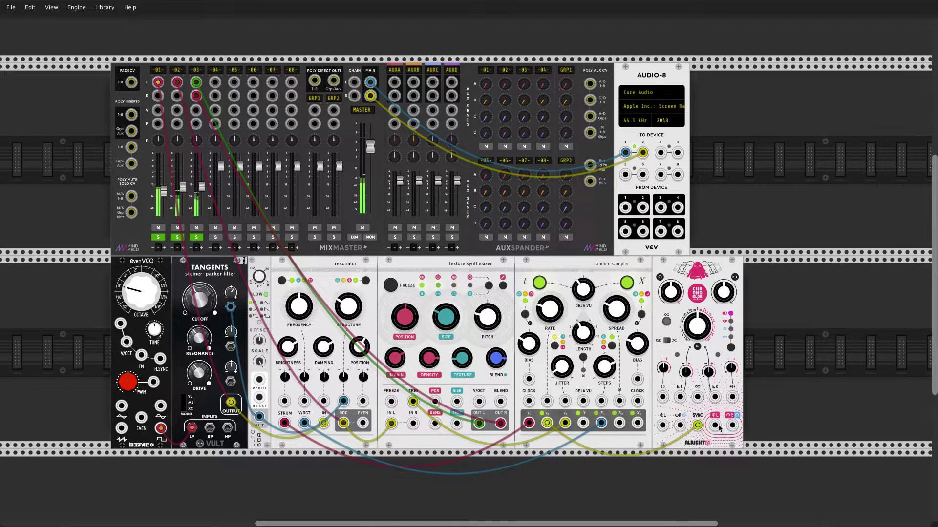
drag(716, 427, 506, 427)
drag(662, 425, 479, 423)
drag(680, 425, 501, 424)
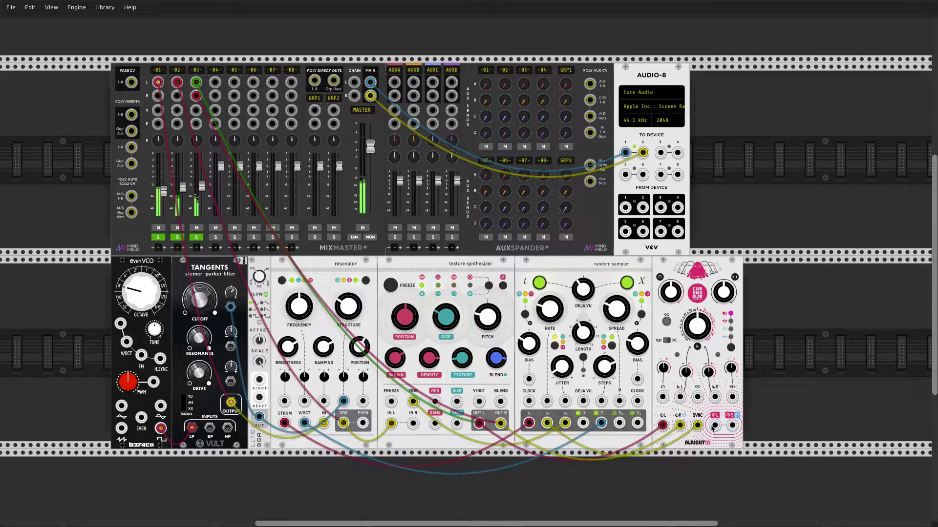
Lower the channel 4 fader and patch Chronoblob's left and right outputs into mixer channel 4's L and R inputs
drag(221, 167, 221, 186)
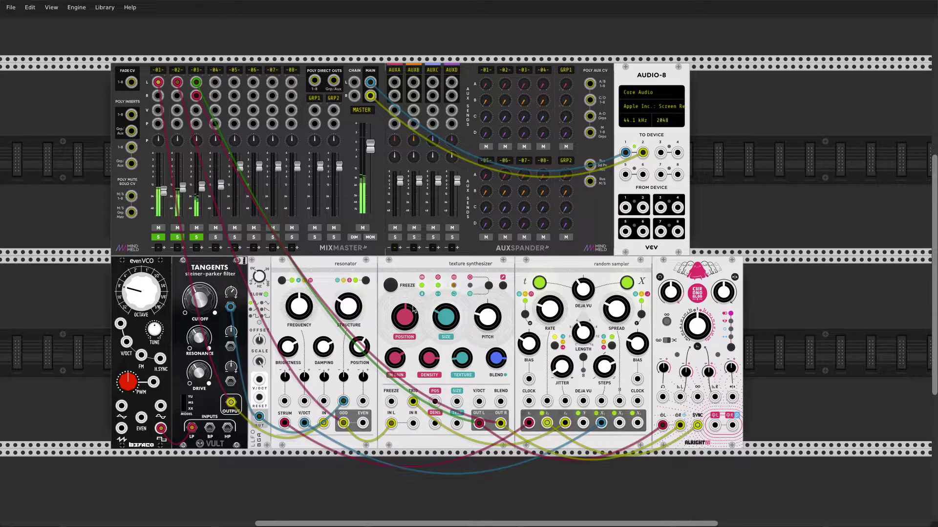
drag(714, 425, 214, 82)
drag(731, 425, 215, 96)
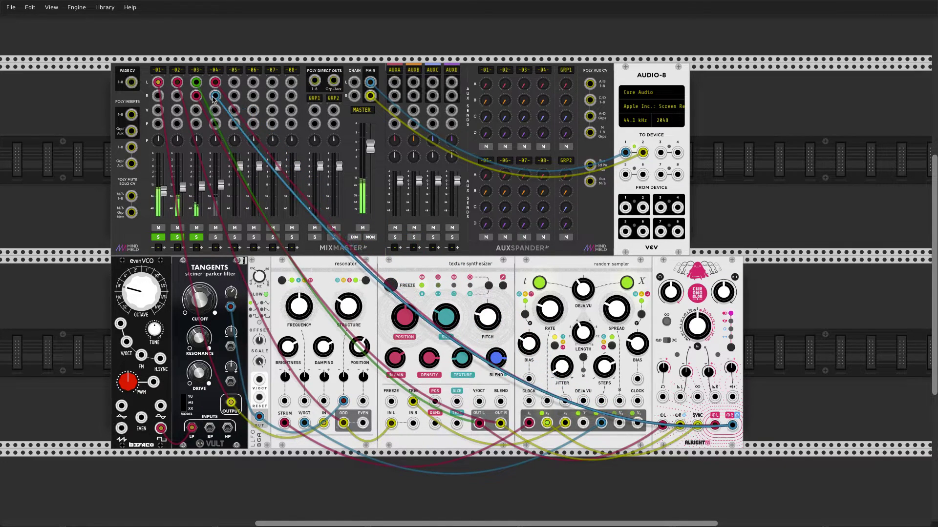
Solo only mixer channel 4, unsoloing channels 1, 2 and 3, and raise its fader slightly
click(215, 237)
click(196, 237)
click(177, 238)
click(158, 238)
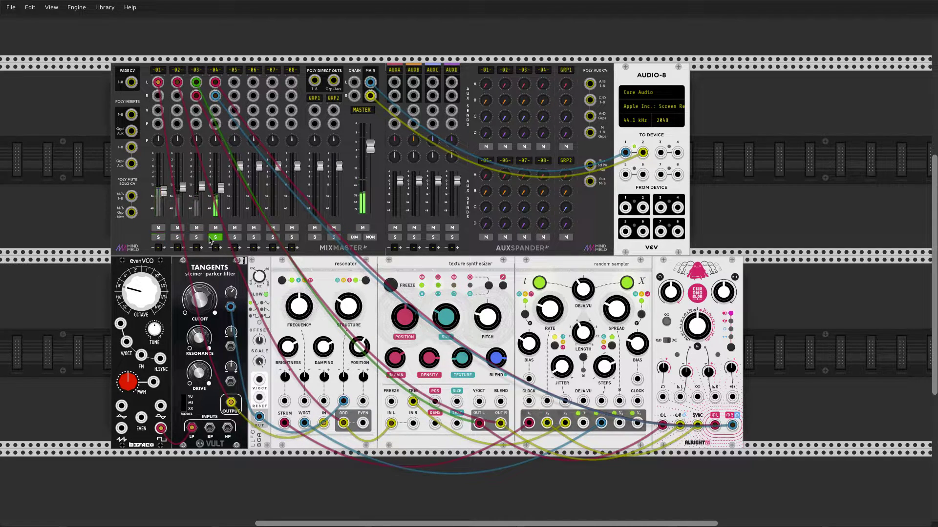
drag(221, 187, 221, 179)
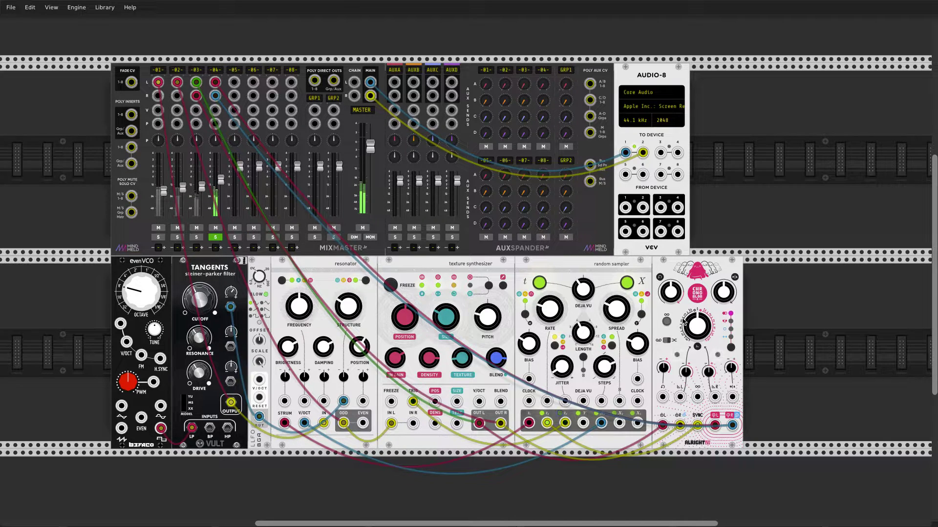
Set Chronoblob's delay time to about 450 ms
mouse_move(688, 322)
drag(698, 327, 698, 356)
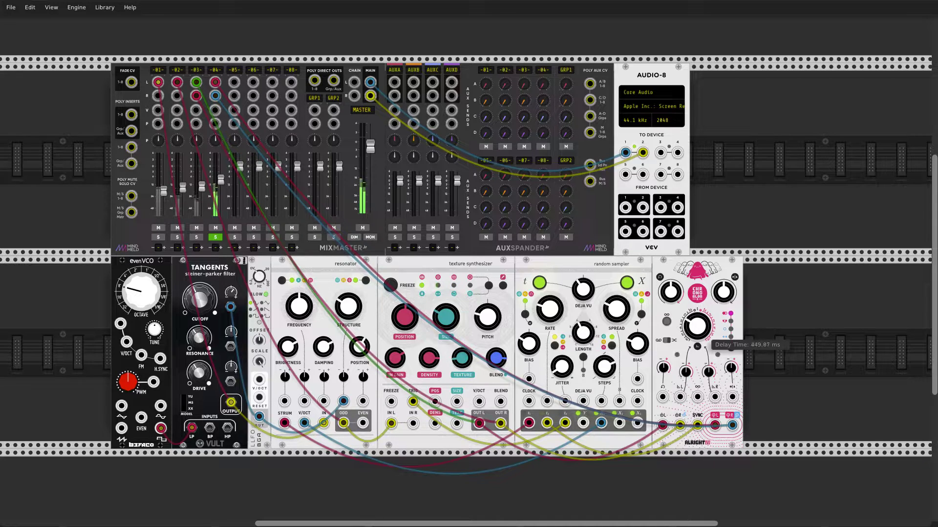
Check Chronoblob's delay time CV attenuators and switch its delay mode to Ping-pong
mouse_move(709, 373)
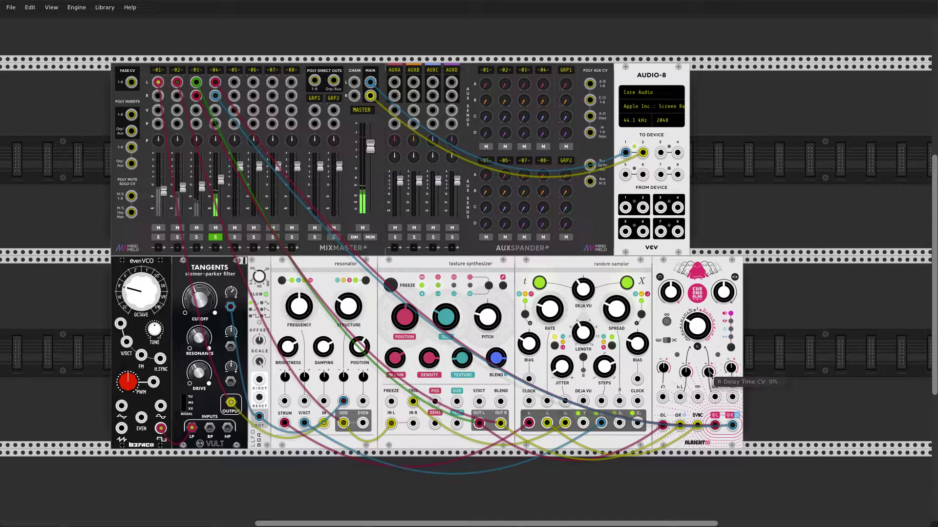
drag(685, 372, 685, 384)
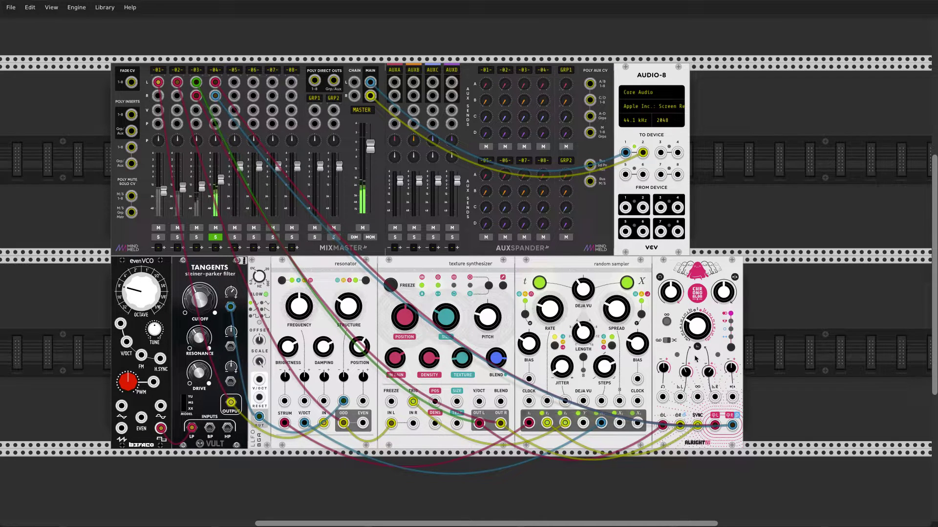
right_click(714, 278)
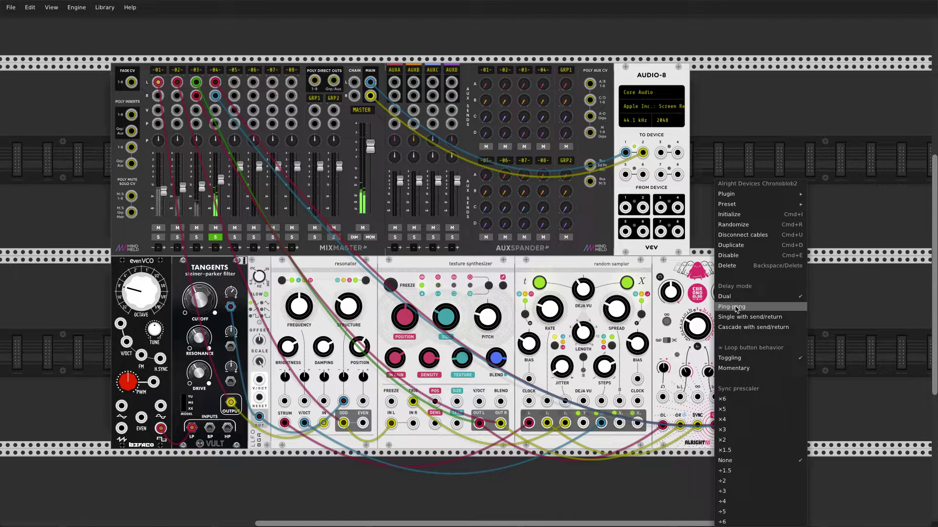
click(682, 282)
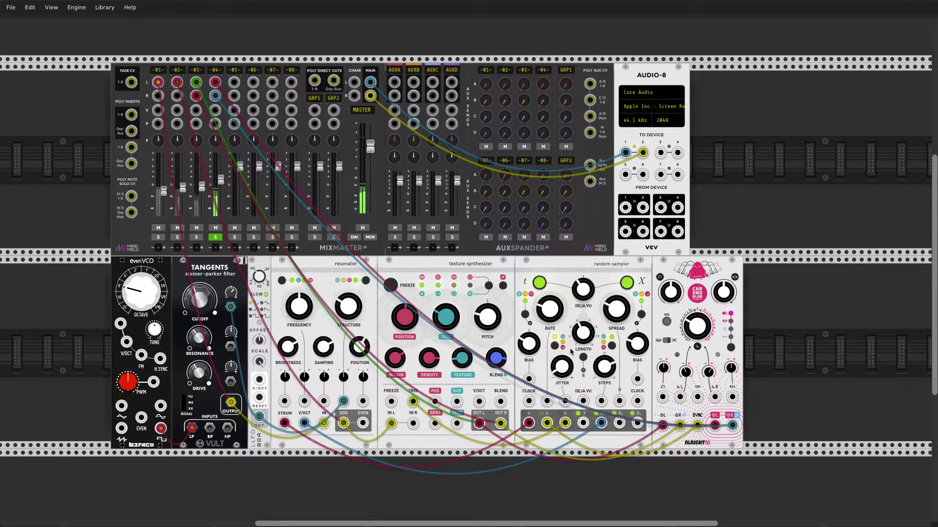
mouse_move(576, 291)
mouse_move(711, 375)
drag(712, 375, 712, 373)
mouse_move(699, 333)
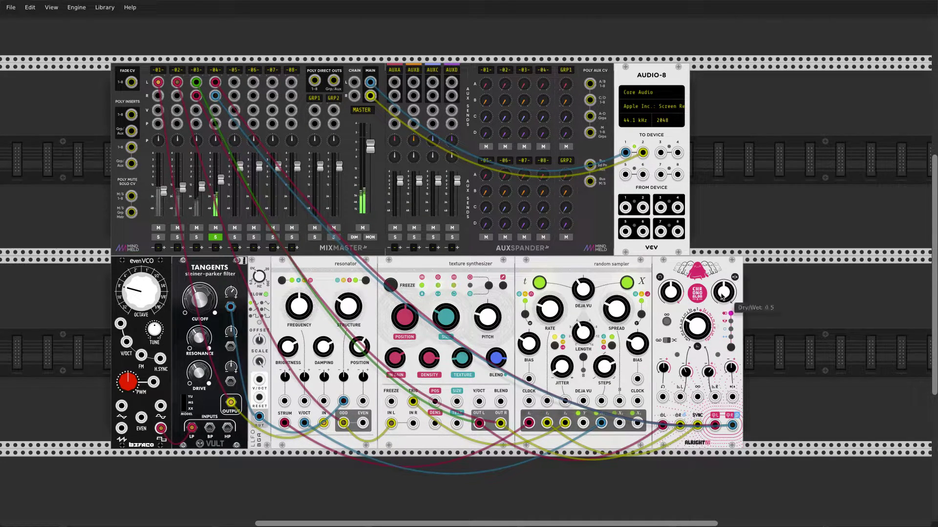
right_click(721, 268)
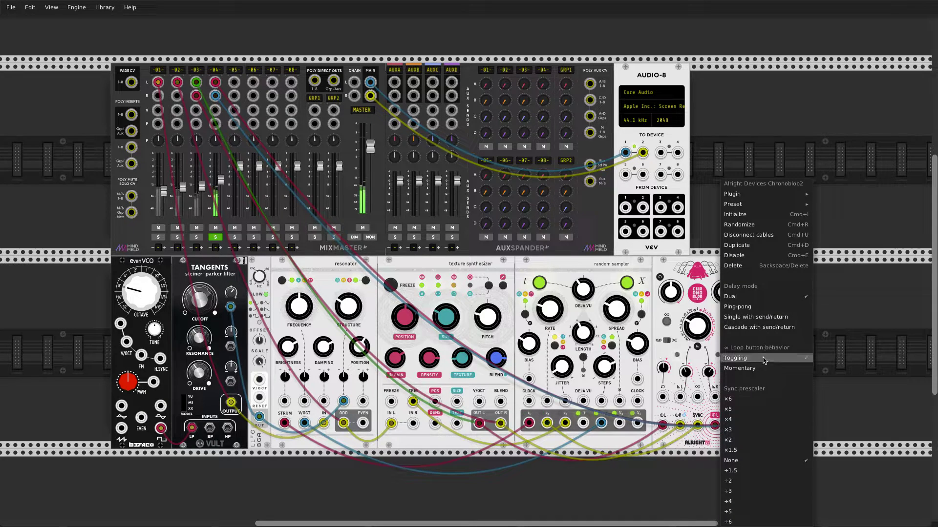
click(765, 311)
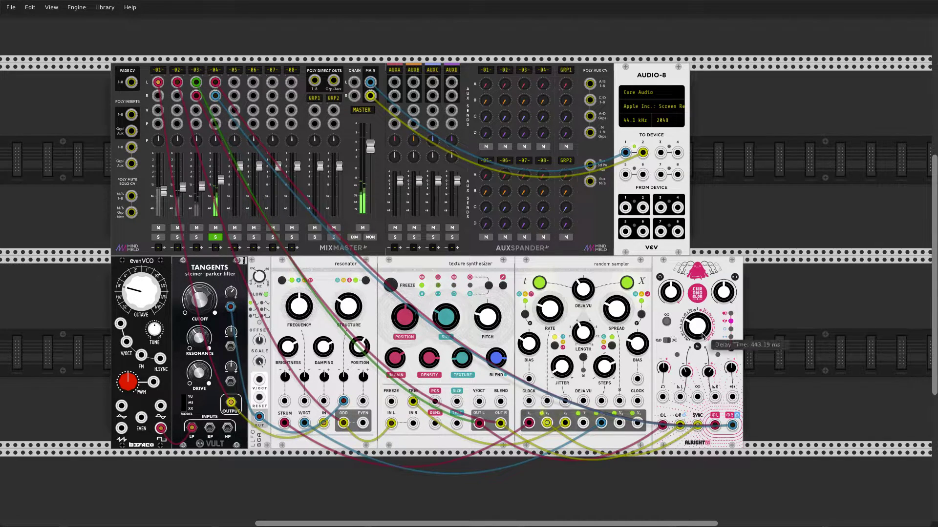
Set Chronoblob's dry/wet to 0.65 and its feedback to about 68%
mouse_move(667, 289)
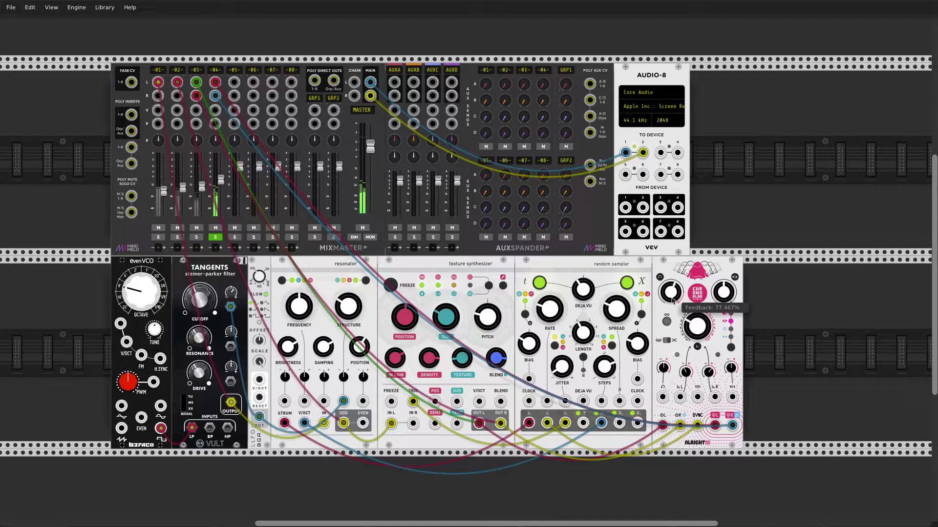
mouse_move(723, 293)
drag(725, 293, 728, 296)
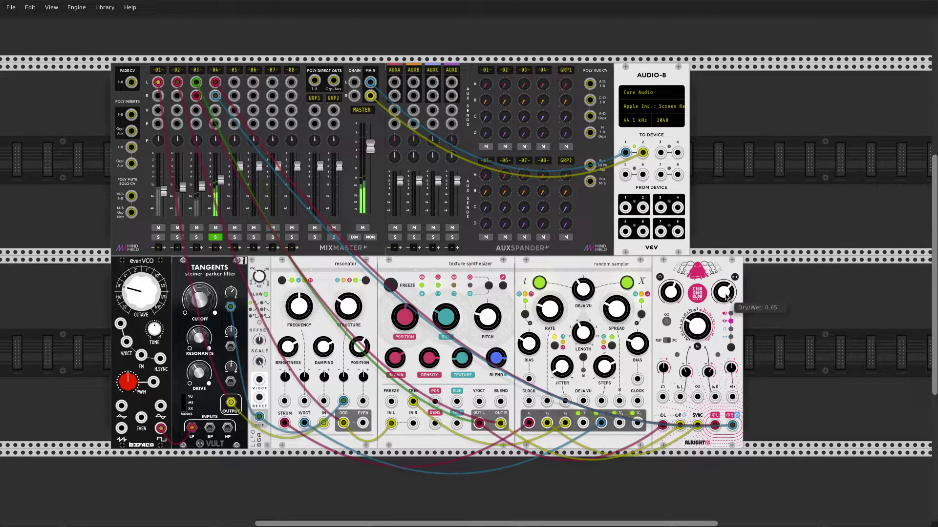
drag(727, 296, 671, 287)
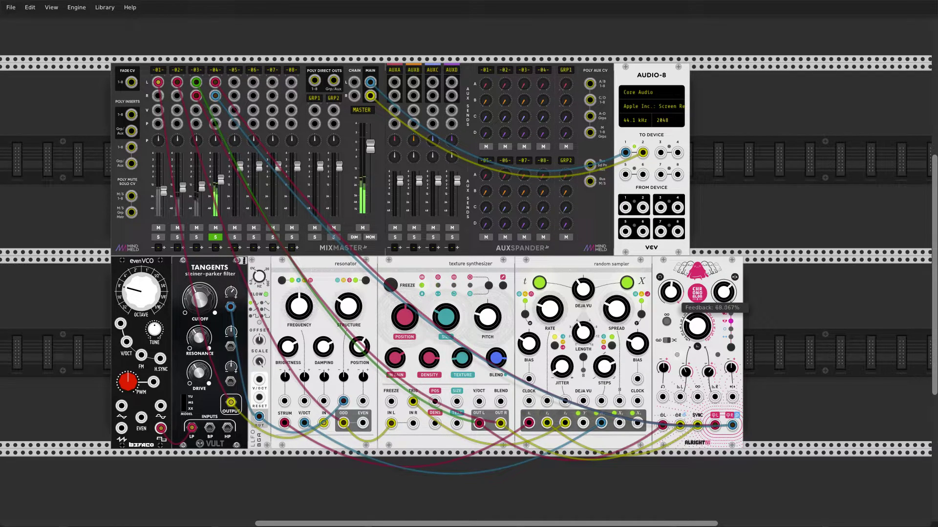
mouse_move(726, 300)
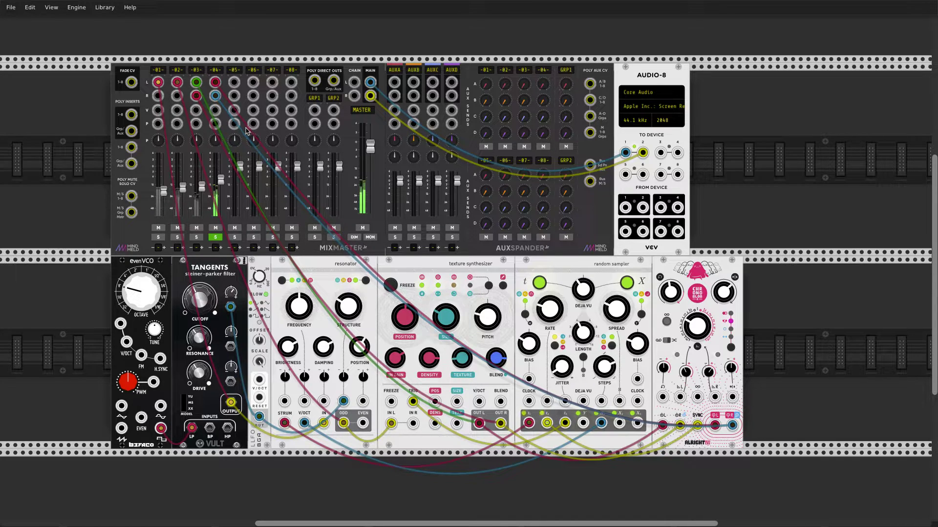
Set mixer track 4's HPF cutoff to 147 Hz and its LPF cutoff to 17.6 kHz
right_click(217, 73)
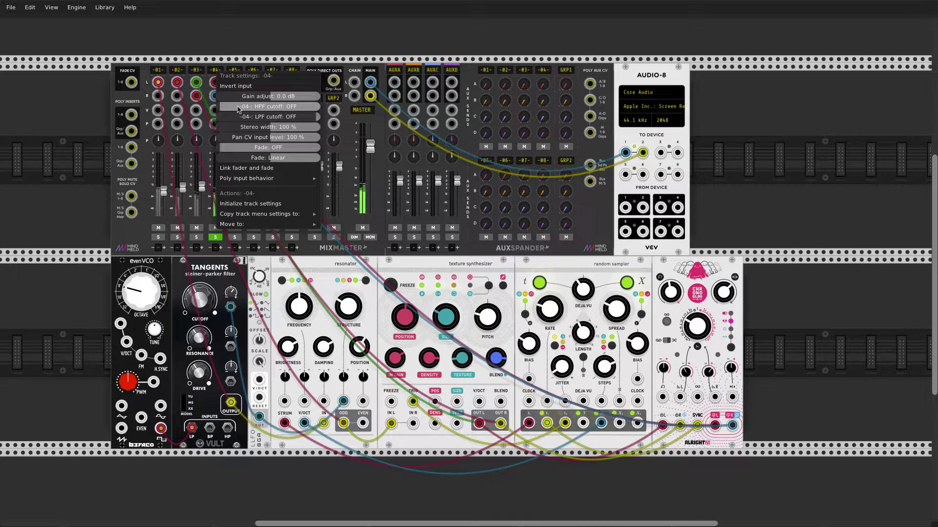
mouse_move(221, 111)
mouse_down()
mouse_move(308, 106)
mouse_move(235, 106)
mouse_up()
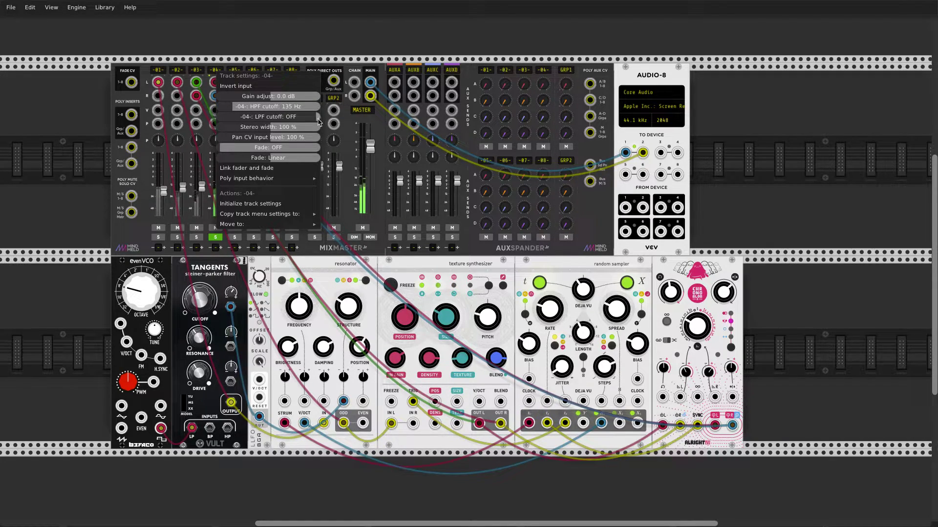
mouse_move(317, 117)
mouse_down()
mouse_move(239, 118)
mouse_move(303, 117)
mouse_up()
drag(231, 107, 247, 107)
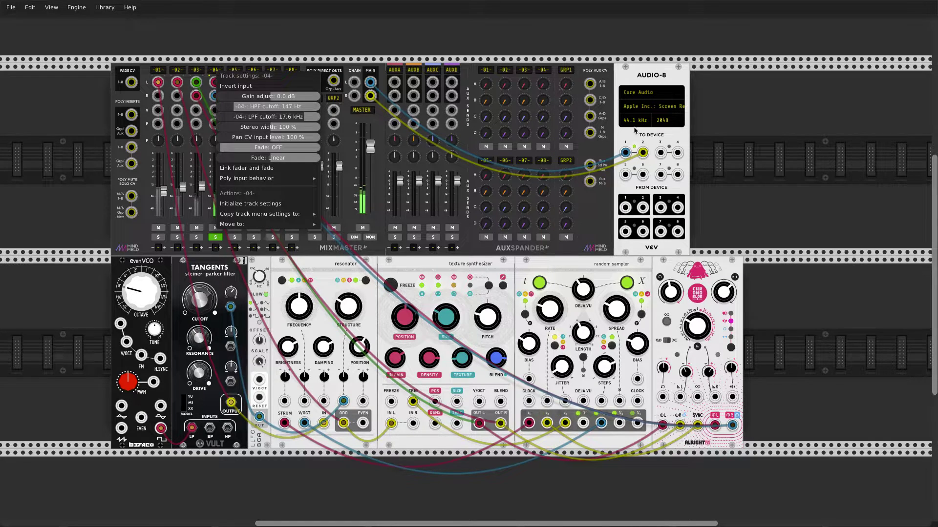
click(771, 174)
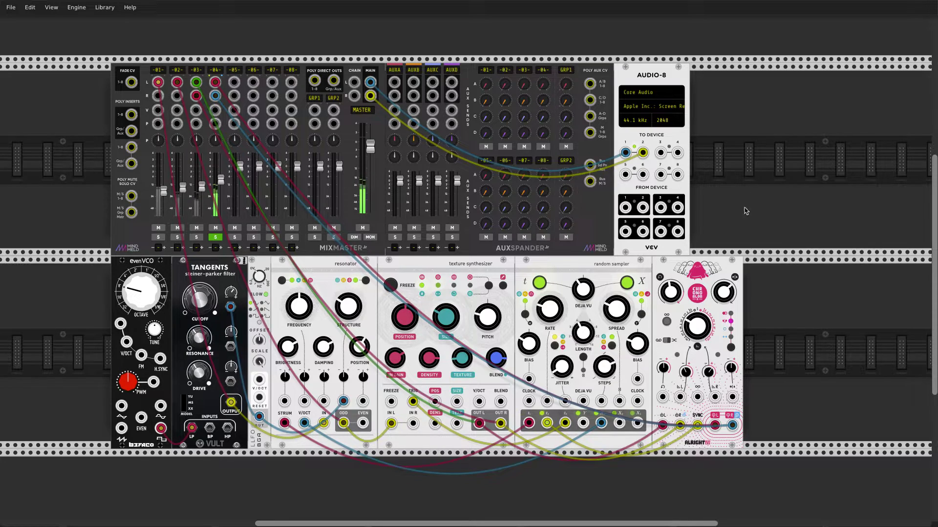
Search the module library for "plate" and add Valley's Plateau reverb to the rack
right_click(708, 162)
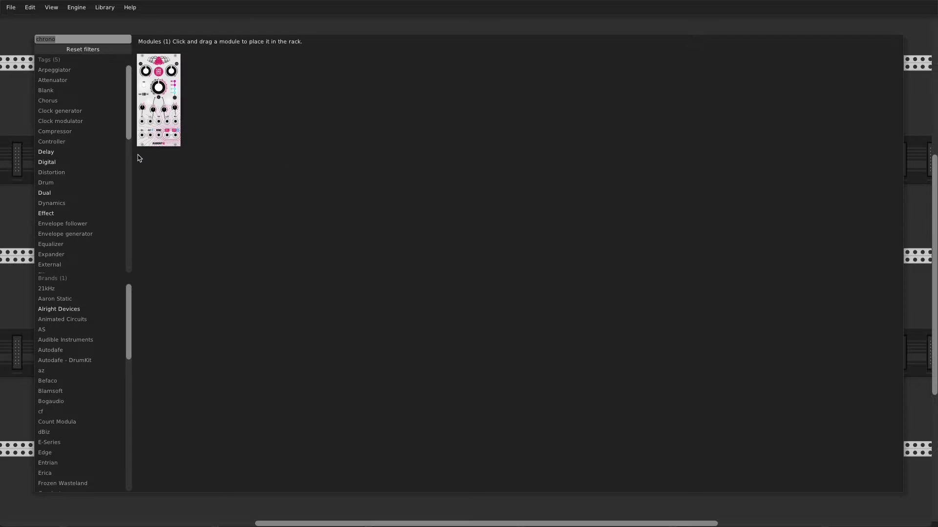
click(99, 50)
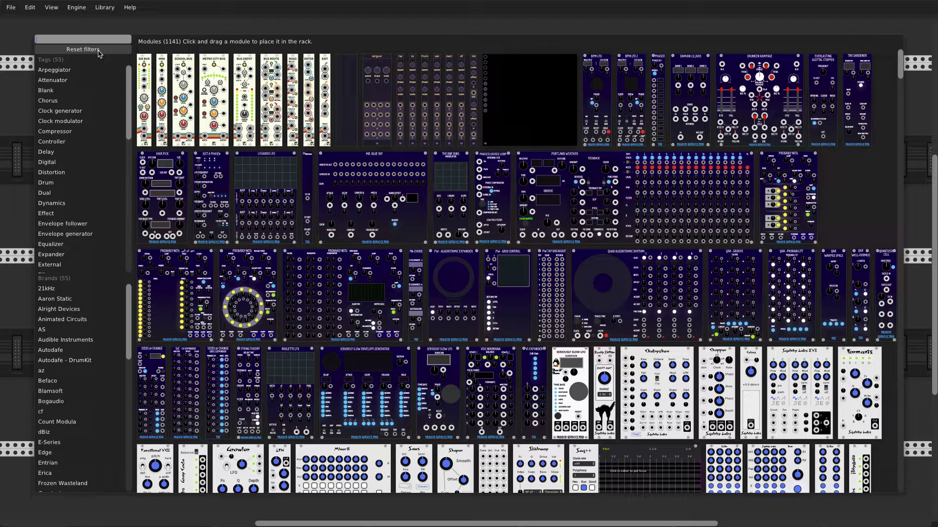
text(plate)
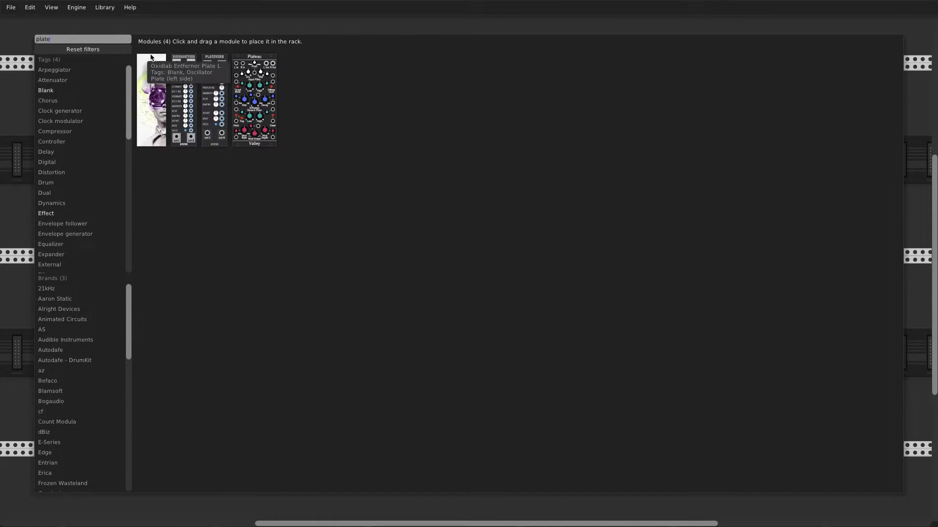
click(246, 105)
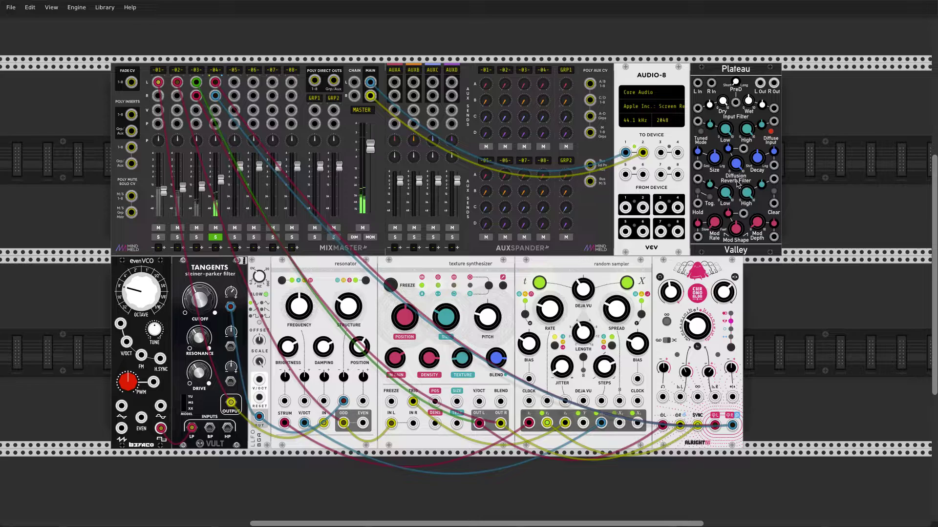
Patch AuxSpander's aux A sends into Plateau's left and right inputs and Plateau's left and right outputs into aux A's returns
mouse_move(739, 233)
drag(699, 87, 394, 82)
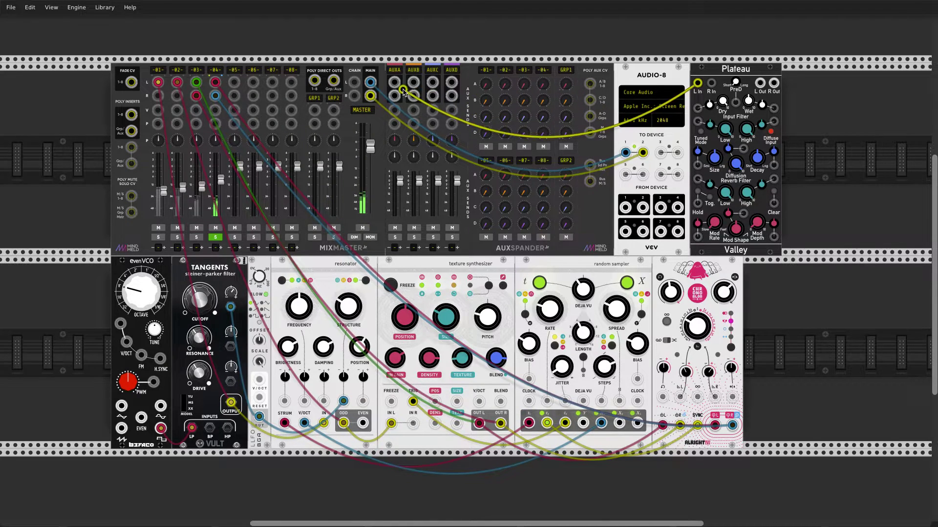
drag(713, 87, 394, 123)
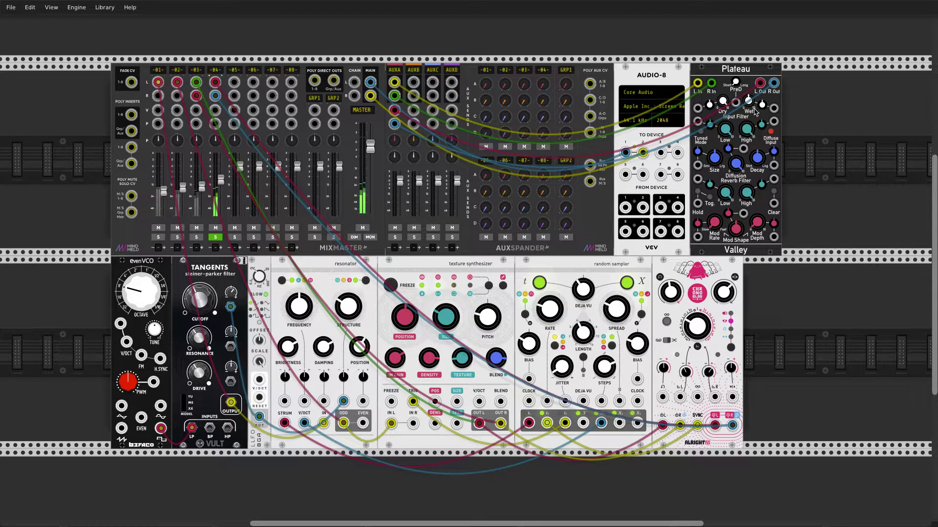
Turn down Plateau's Dry level, adjust its Size slightly, and rename aux A to PLAT
drag(722, 101, 722, 130)
drag(714, 157, 714, 154)
right_click(469, 77)
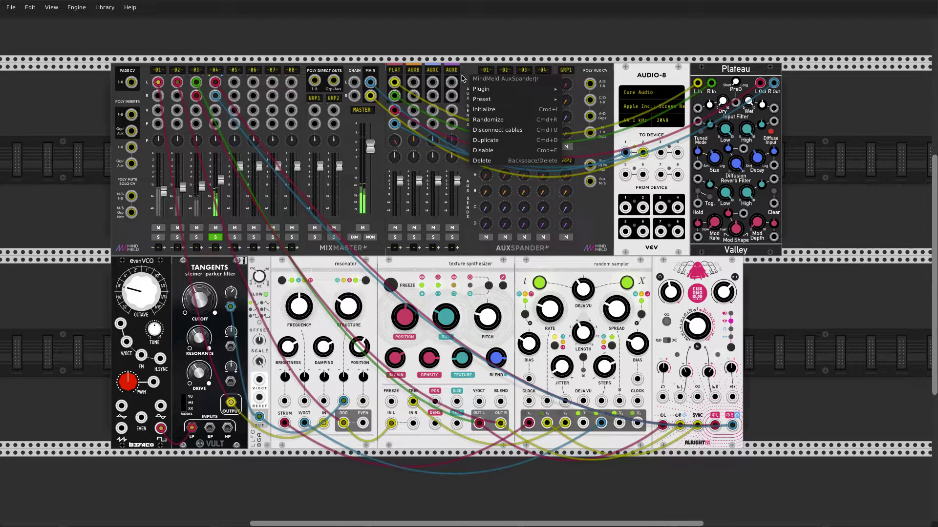
click(584, 211)
right_click(585, 205)
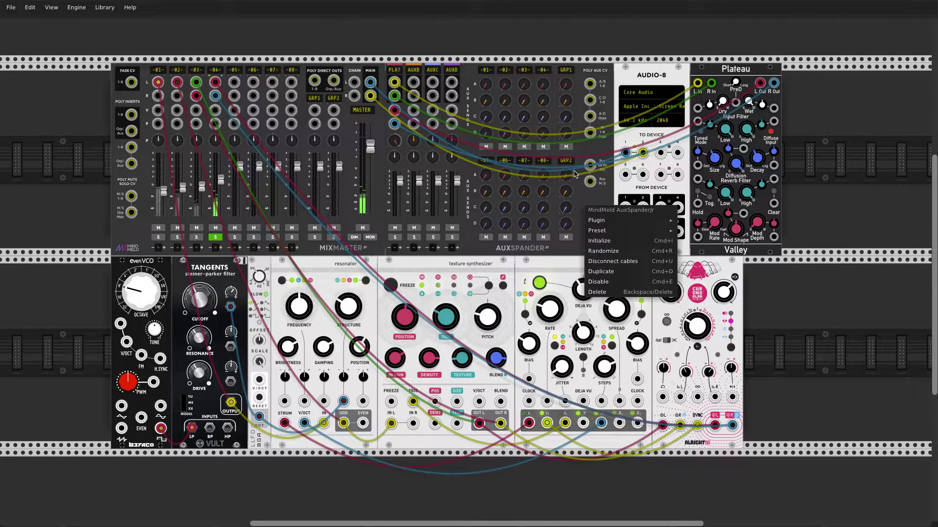
click(487, 74)
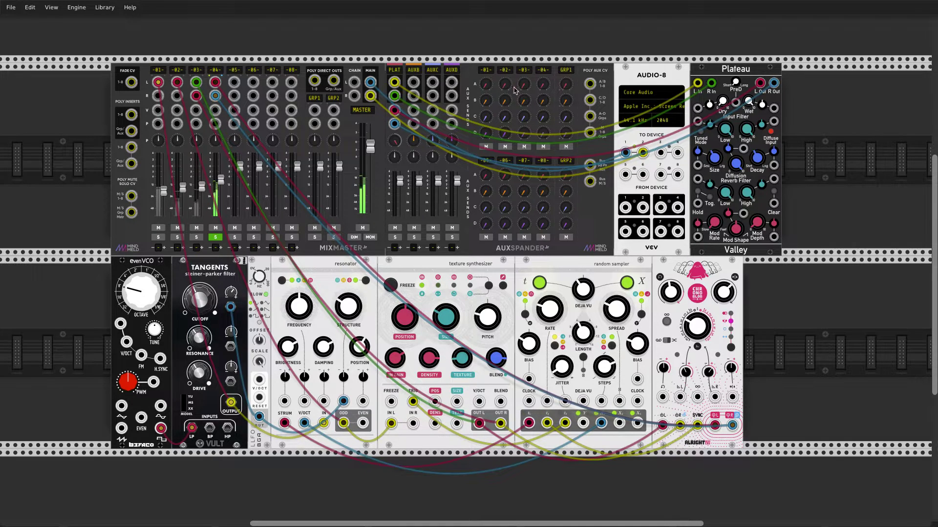
Rename mixer track 4 to BLOB and raise its send to the PLAT aux
mouse_move(487, 90)
drag(486, 85, 486, 78)
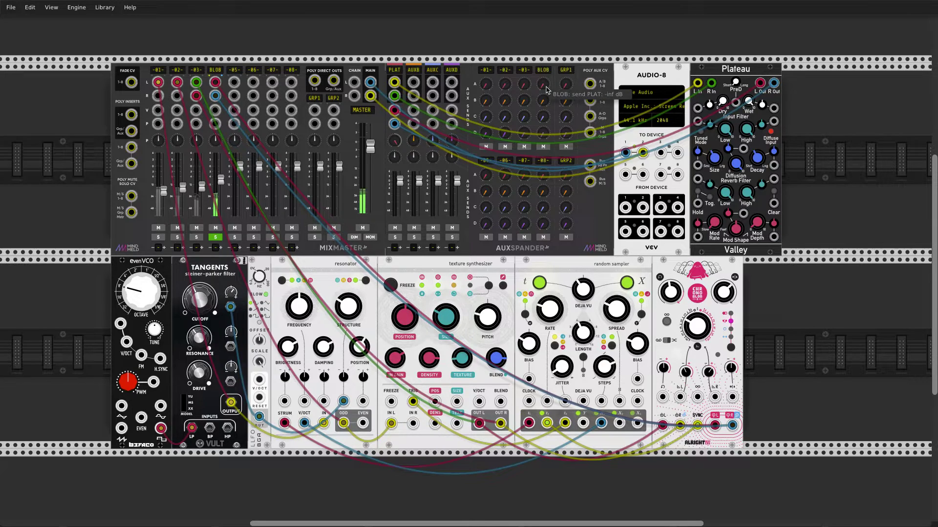
drag(545, 91, 543, 86)
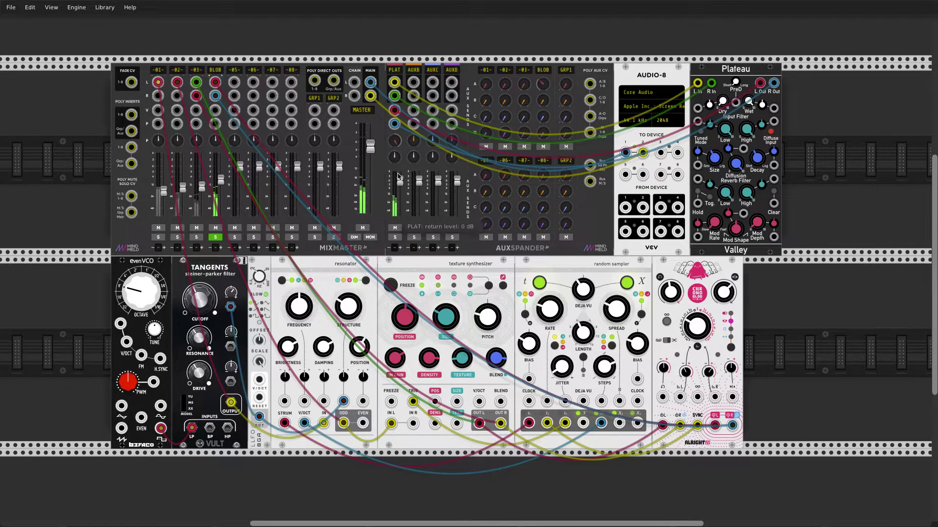
Enable muting tracks when soloing aux returns in MixMaster's aux return settings
right_click(345, 141)
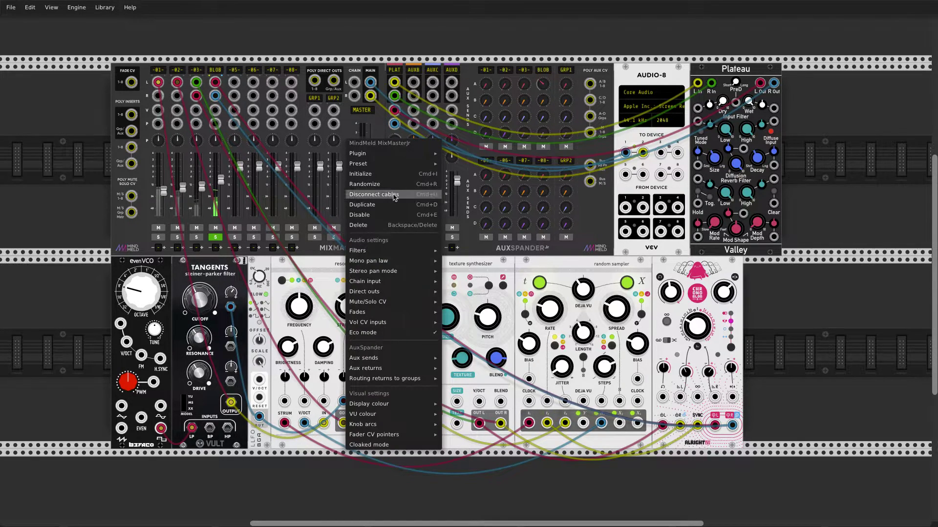
mouse_move(409, 370)
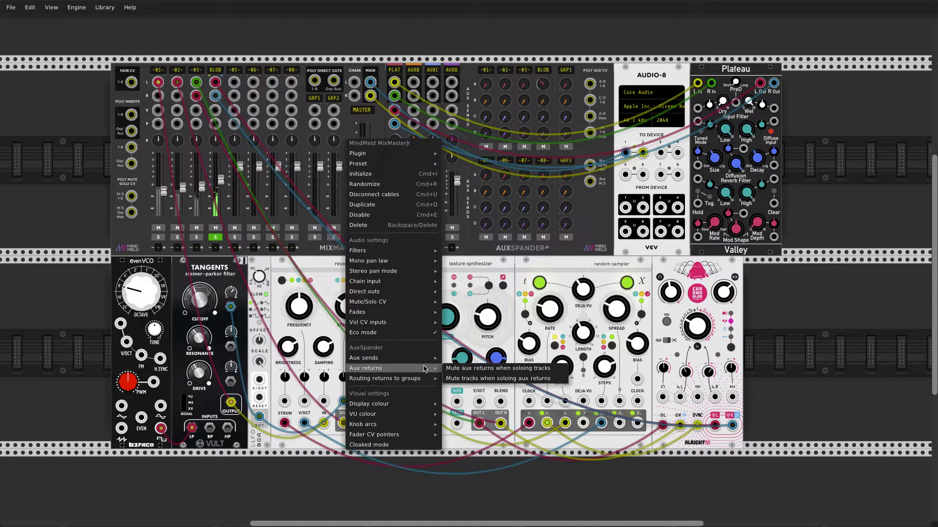
click(487, 381)
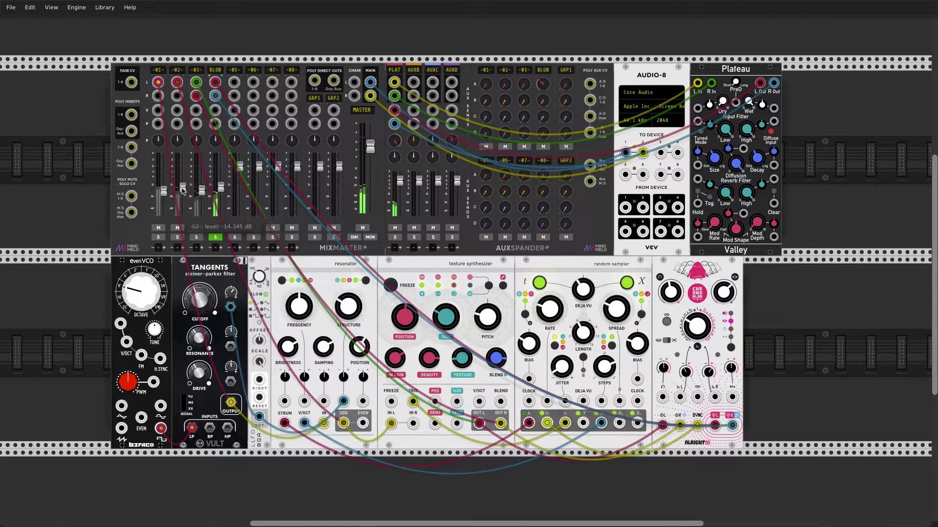
Solo the PLAT return instead of the BLOB track, then slightly raise the return level and BLOB's send to PLAT
click(215, 237)
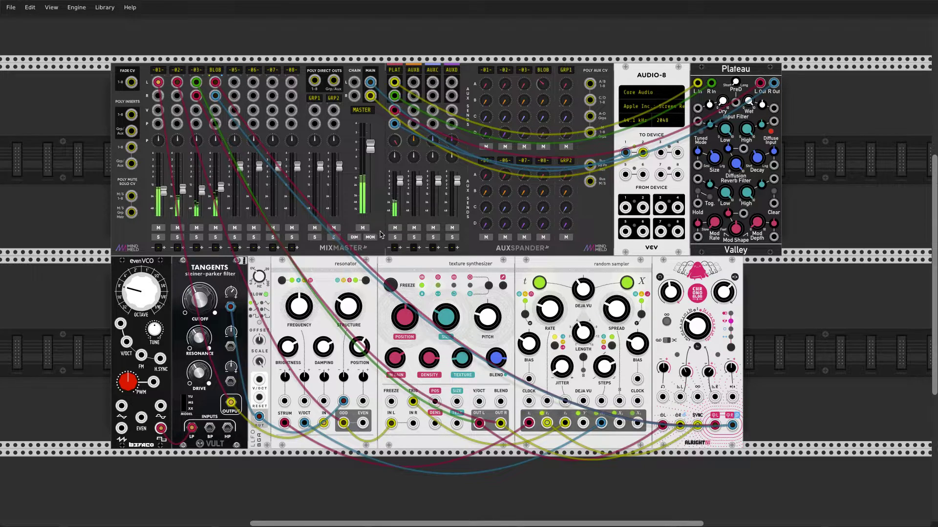
click(395, 237)
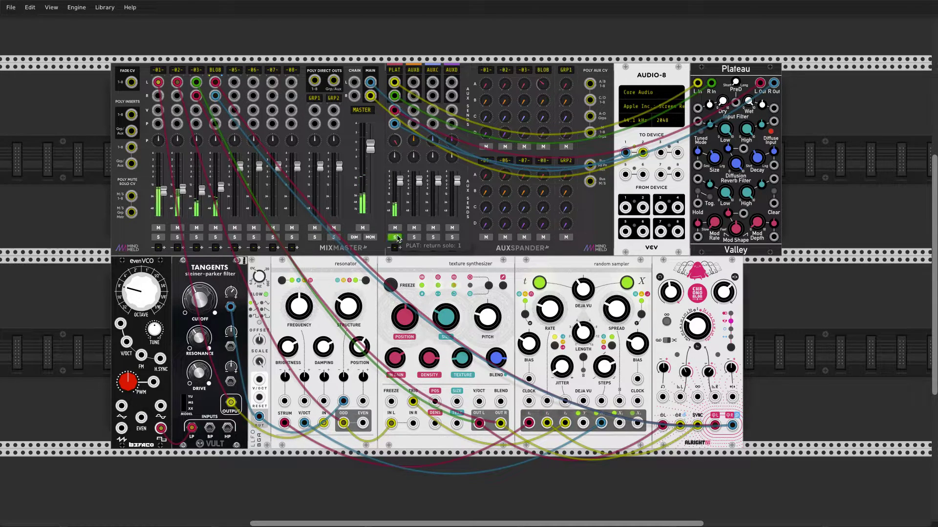
drag(400, 185, 400, 181)
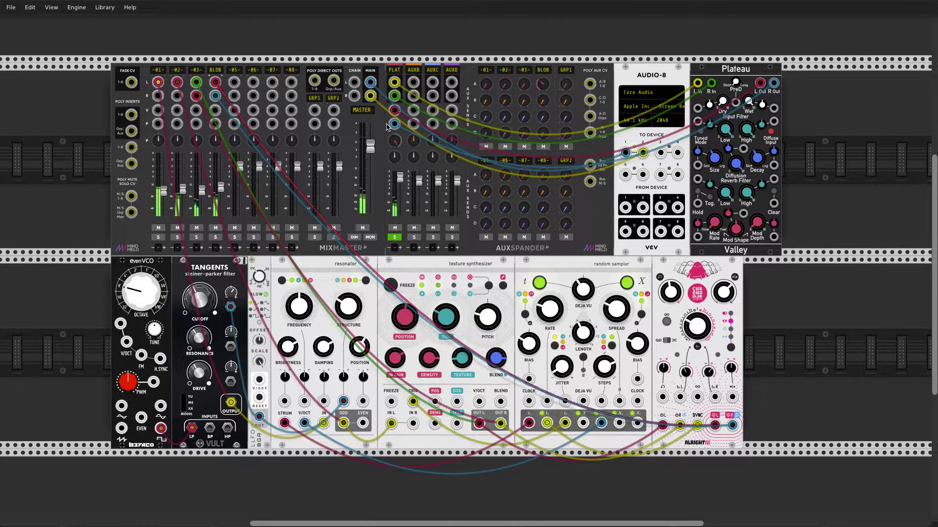
drag(542, 84, 542, 81)
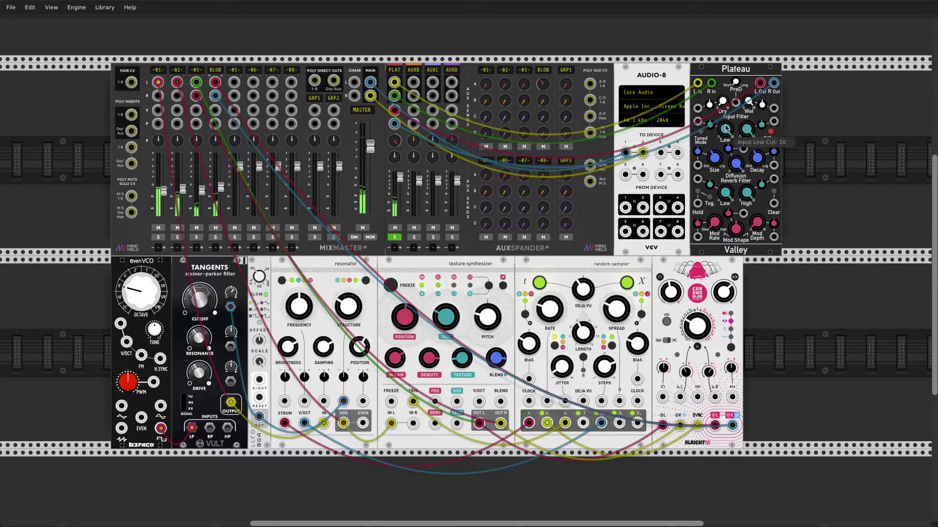
Lower Plateau's input high cut and patch the LFO's output into the input high cut CV jack
drag(746, 128, 746, 131)
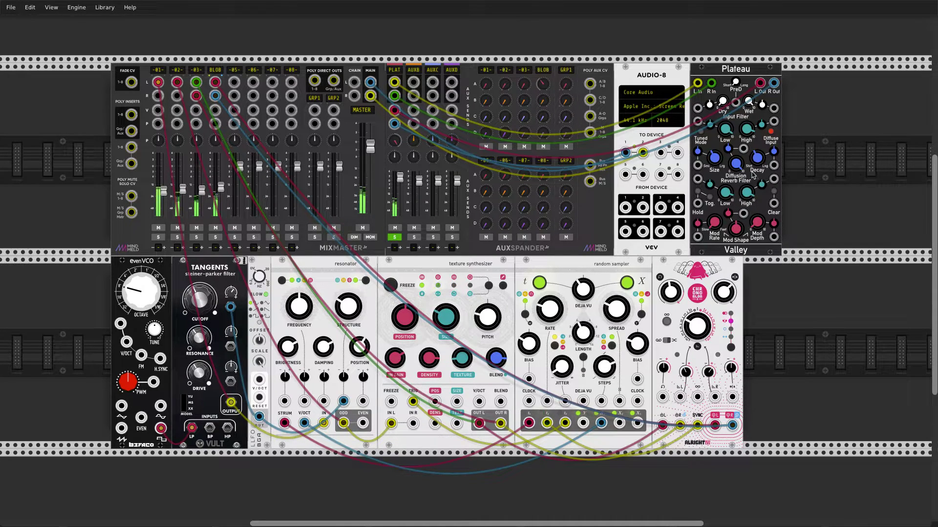
drag(747, 130, 747, 133)
drag(773, 122, 259, 417)
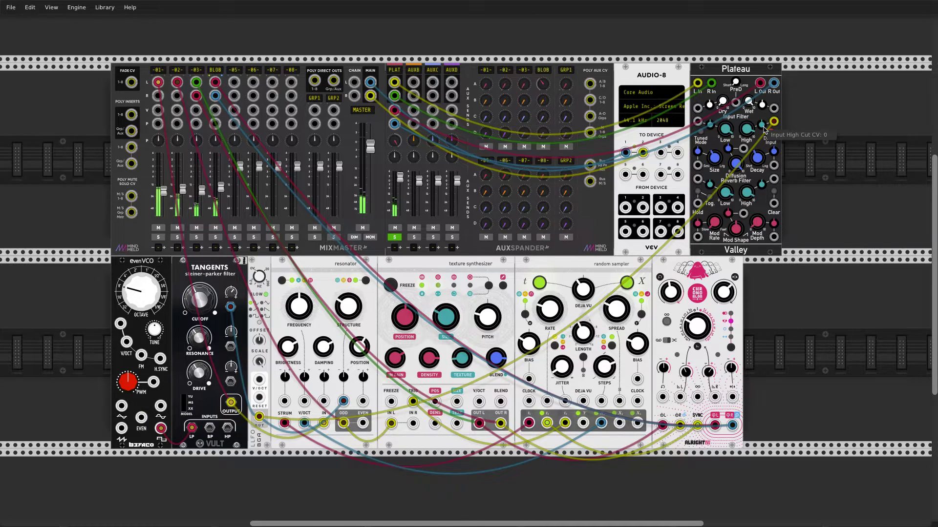
Turn up Plateau's input high cut CV amount and set its modulation shape to about 0.55
drag(764, 130, 764, 127)
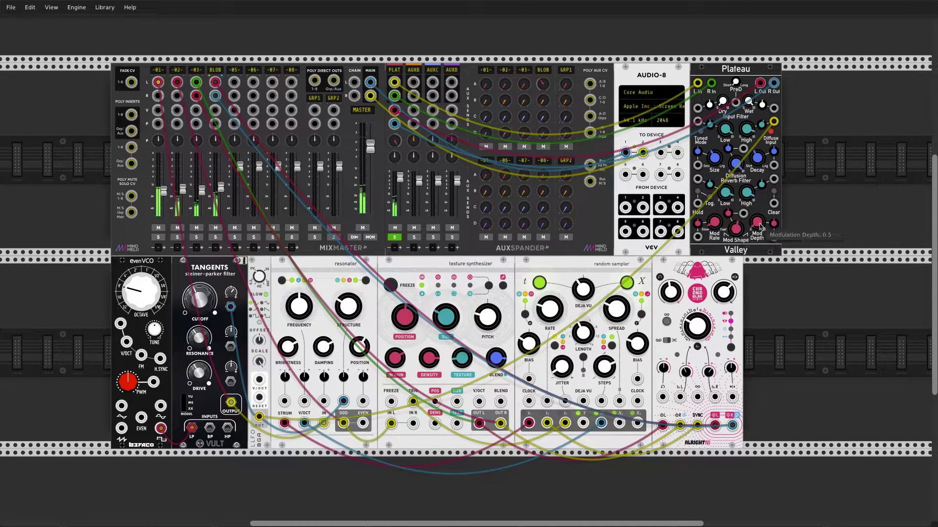
drag(714, 226, 736, 227)
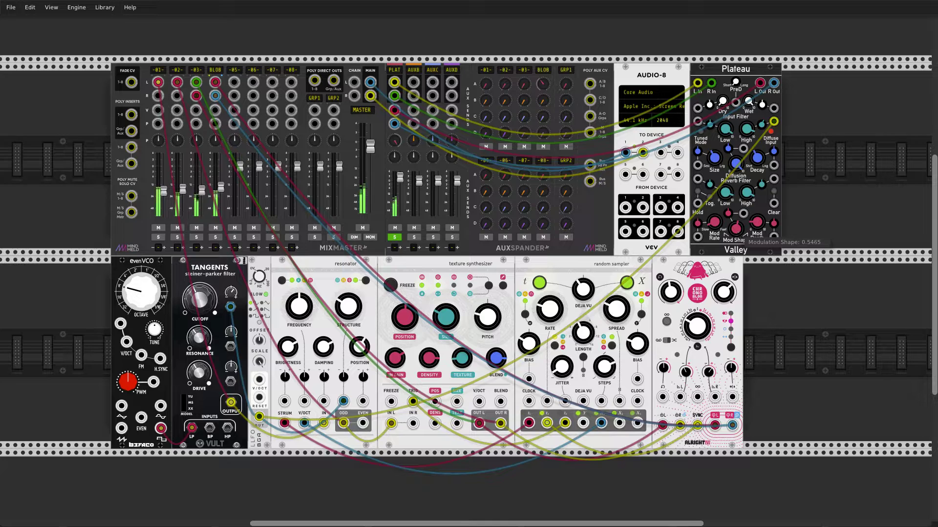
Adjust Plateau's reverb low and high cut filters and raise BLOB's send to PLAT
drag(725, 193, 725, 191)
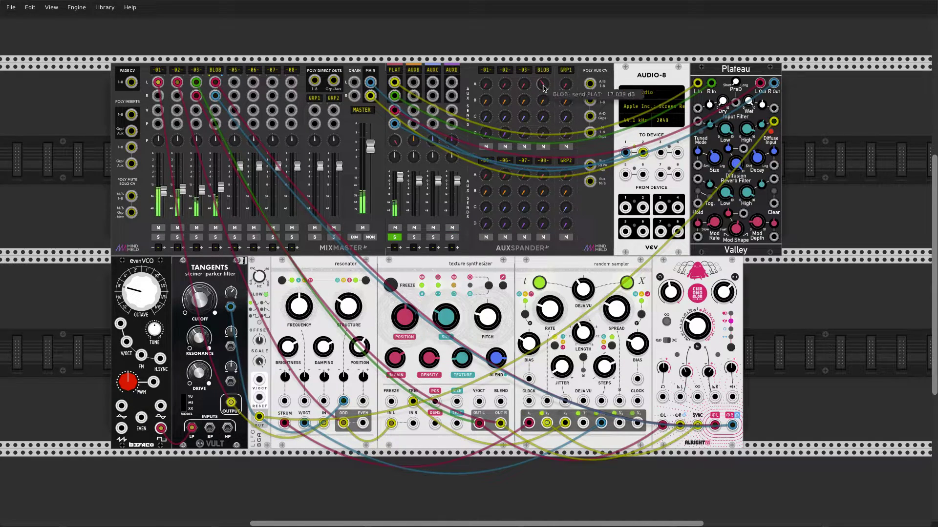
drag(542, 84, 542, 79)
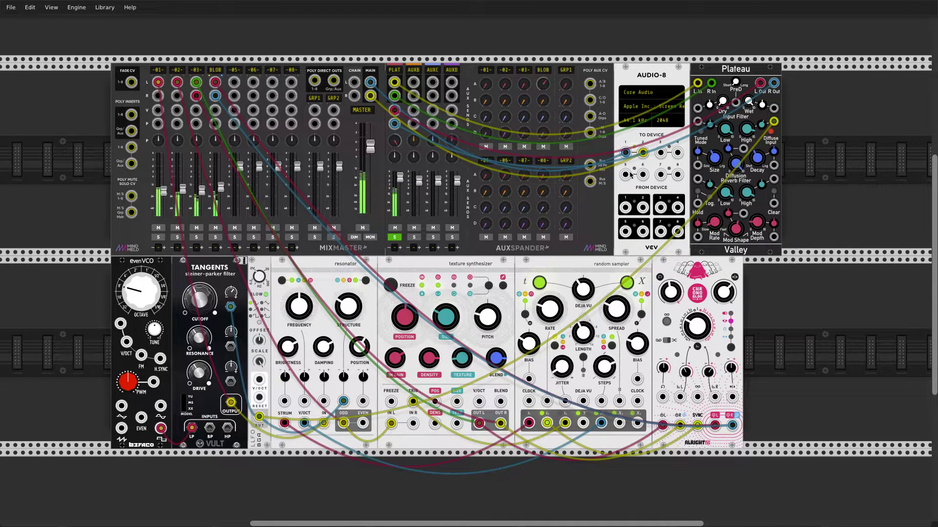
mouse_move(727, 197)
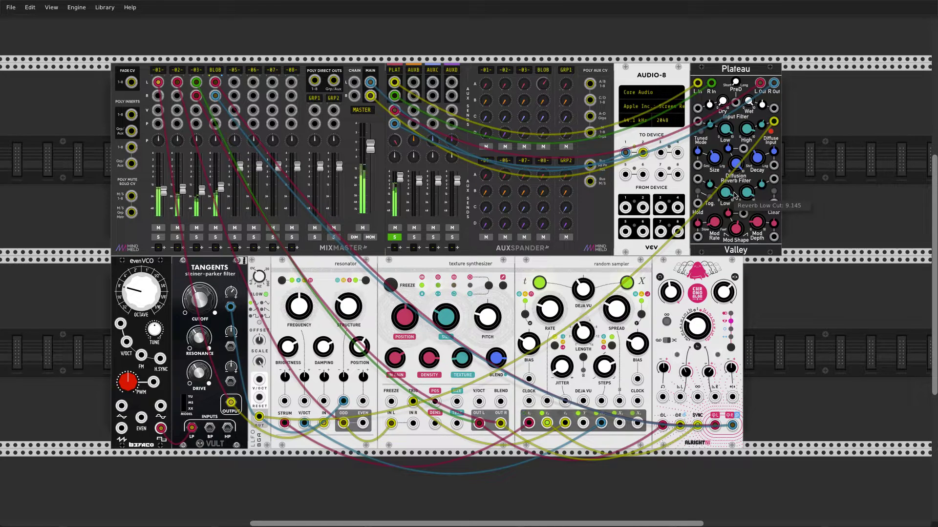
drag(748, 196, 748, 196)
Set Plateau's modulation depth to about 3, patch the LFO output into its mod depth CV jack, and raise that CV amount to about 0.08
mouse_move(734, 243)
mouse_move(716, 224)
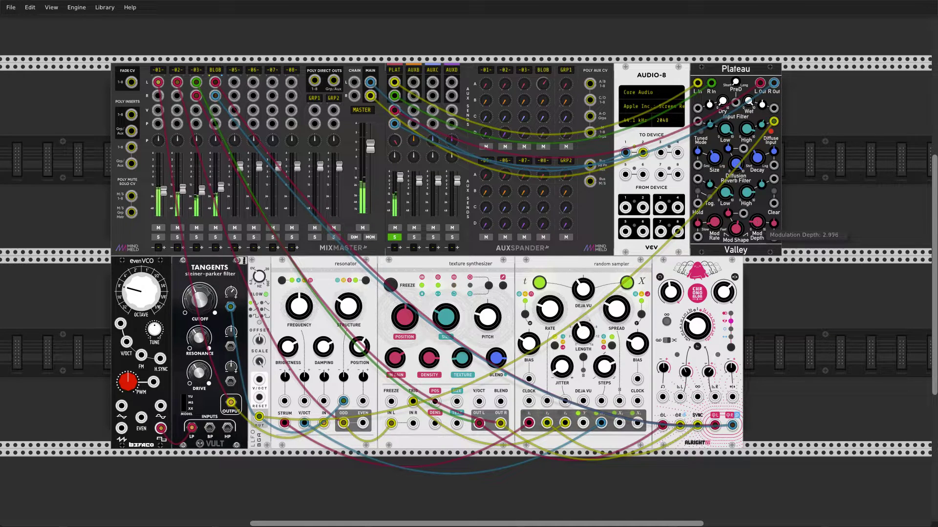
drag(699, 224, 700, 231)
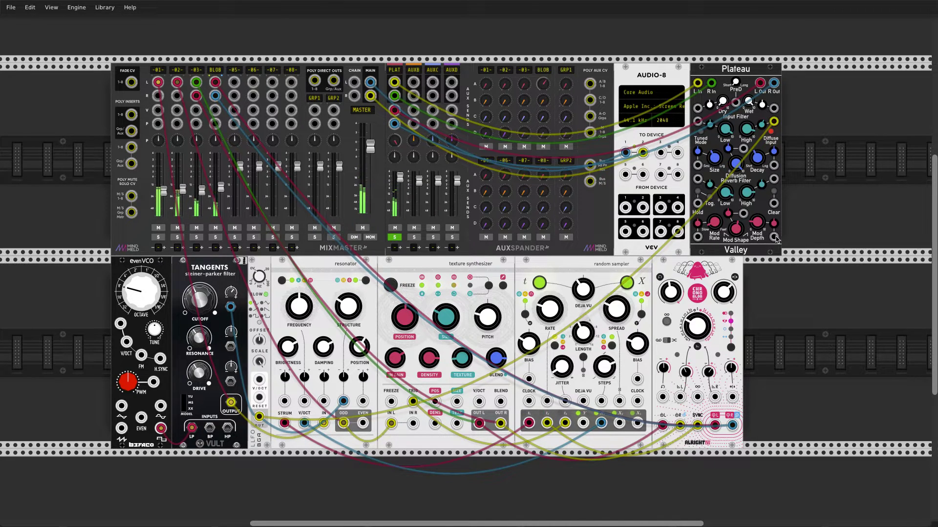
drag(774, 238, 259, 417)
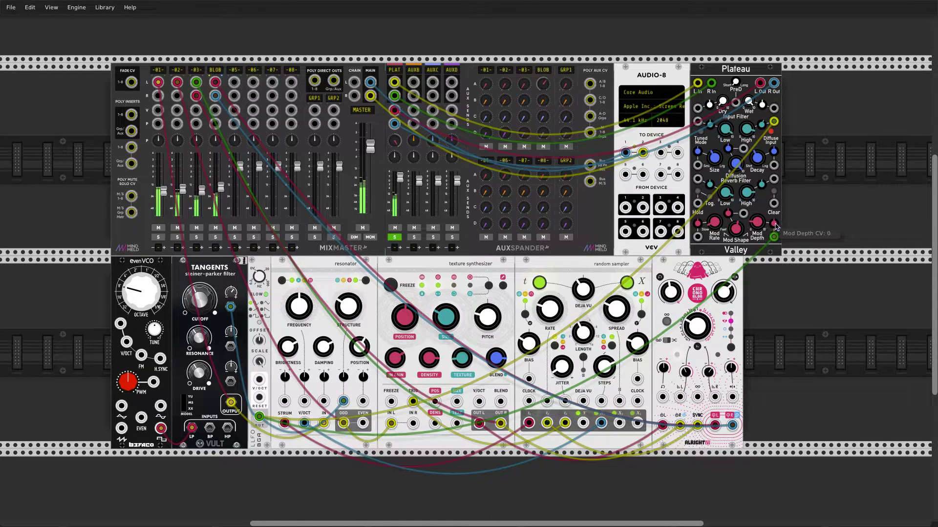
drag(775, 225, 776, 226)
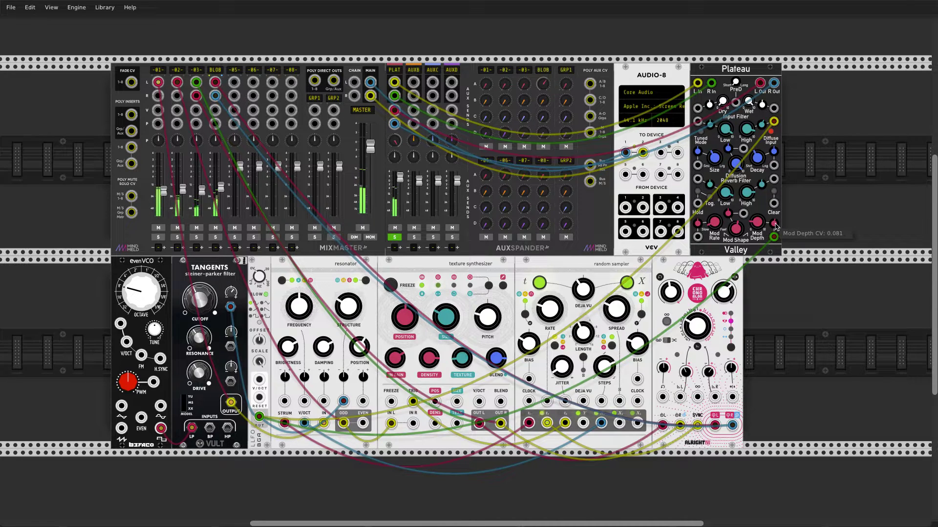
Unsolo the PLAT return, check track 2 in solo, and lower track 2's level to about -25 dB
click(395, 238)
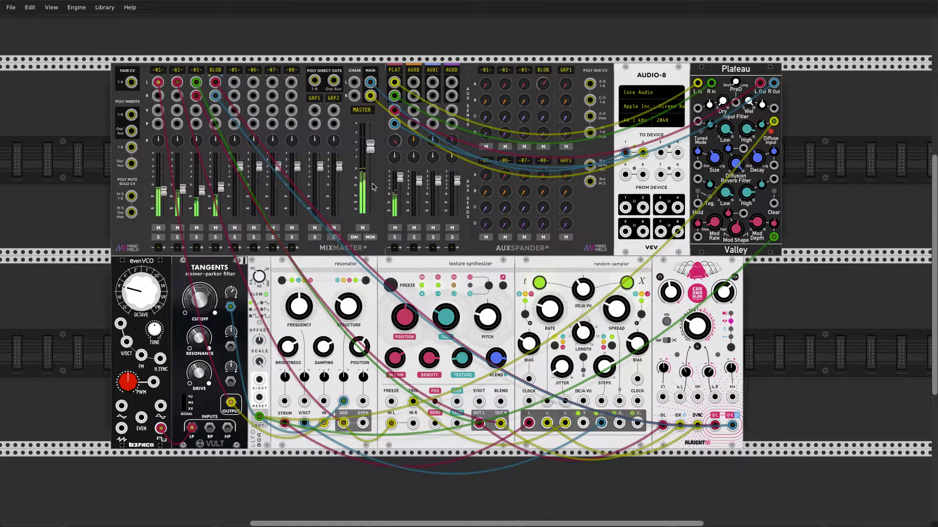
drag(204, 193, 204, 191)
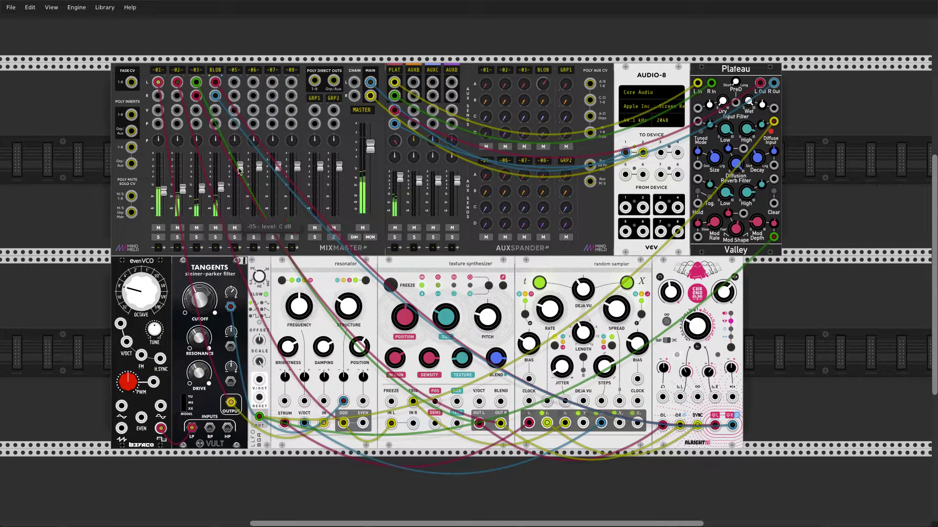
click(177, 238)
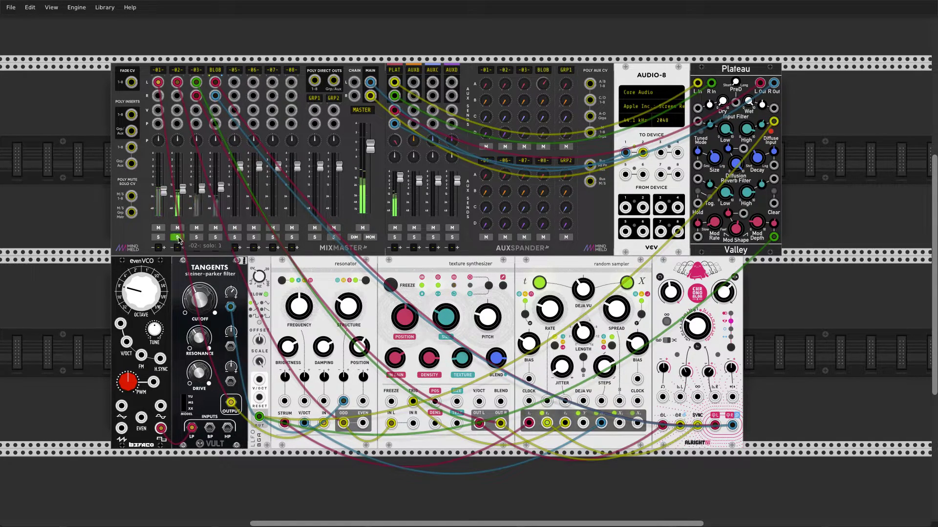
click(177, 238)
drag(182, 188, 182, 198)
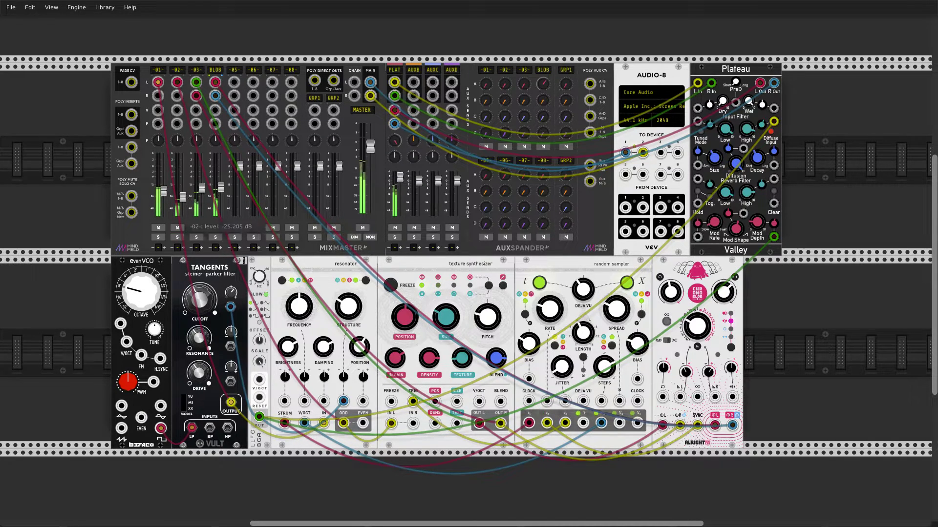
Rebalance the mixer by lowering track 1, raising track 3, and setting BLOB's level to about -11.4 dB
drag(163, 187, 202, 179)
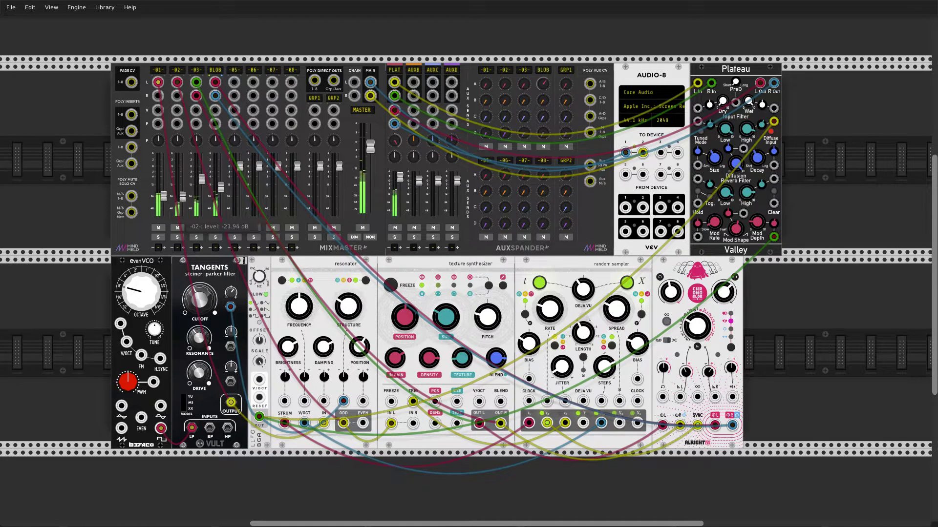
drag(221, 185, 222, 189)
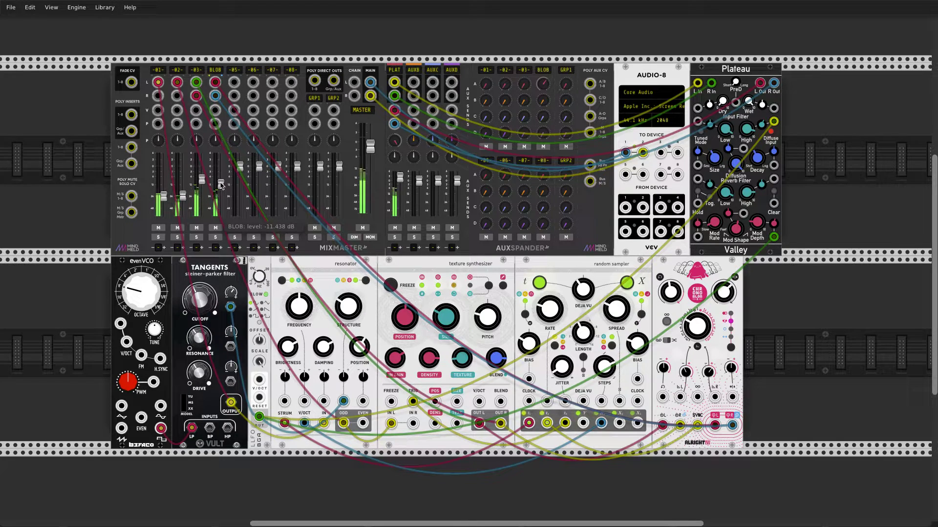
drag(201, 181, 202, 179)
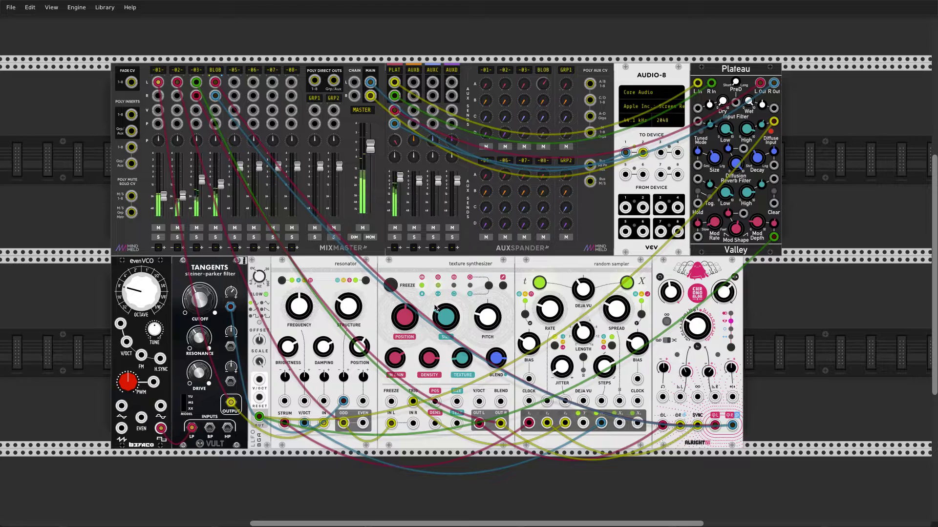
Set the random sampler's clock rate to about -0.56
drag(553, 311, 552, 315)
mouse_move(548, 313)
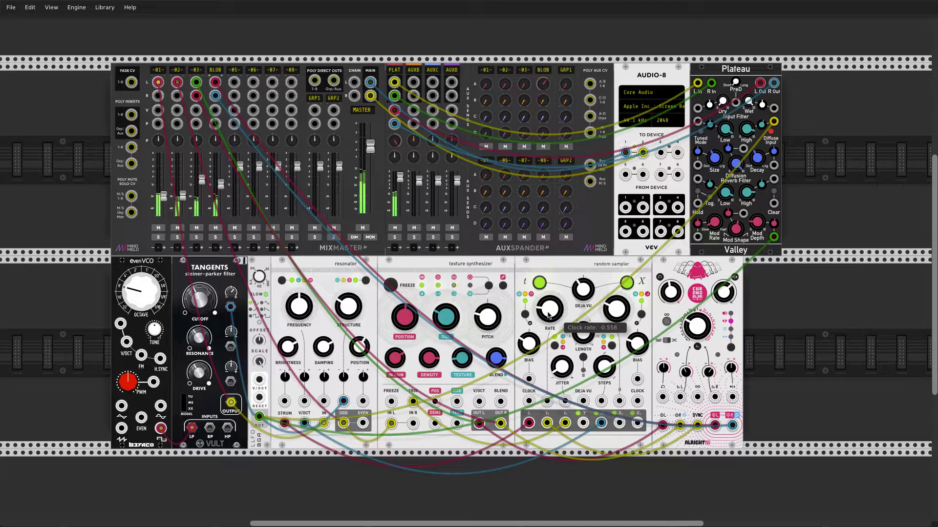
mouse_move(709, 332)
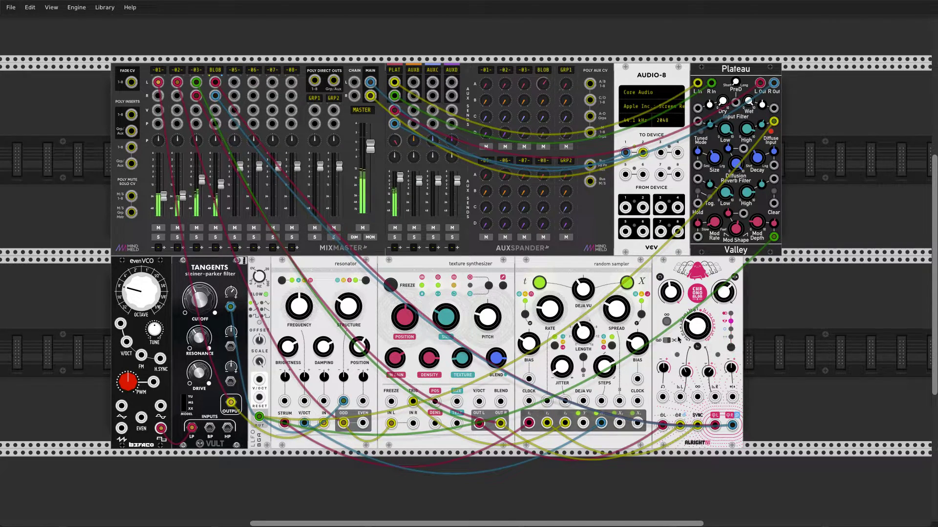
Lower the master level to about -2.9 dB and raise track 1's level to about -16.9 dB
mouse_move(368, 155)
drag(371, 150, 371, 156)
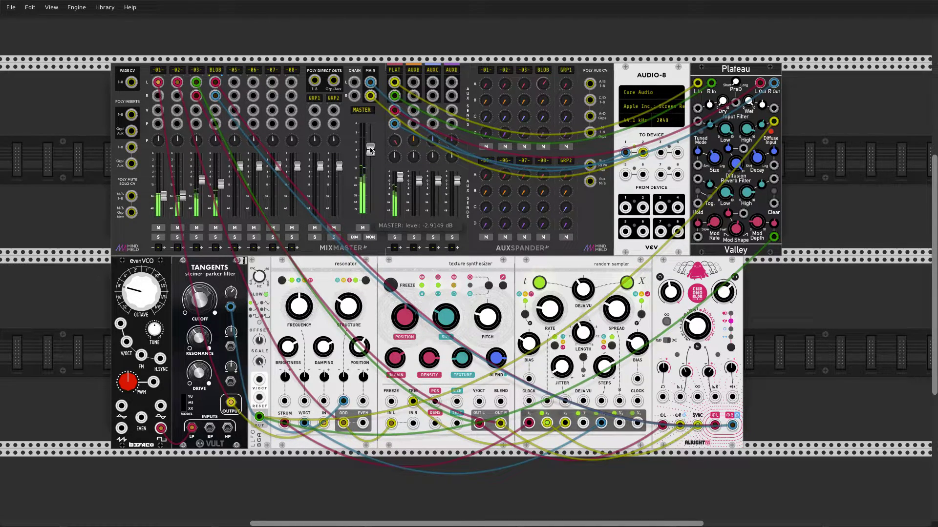
drag(157, 205, 158, 197)
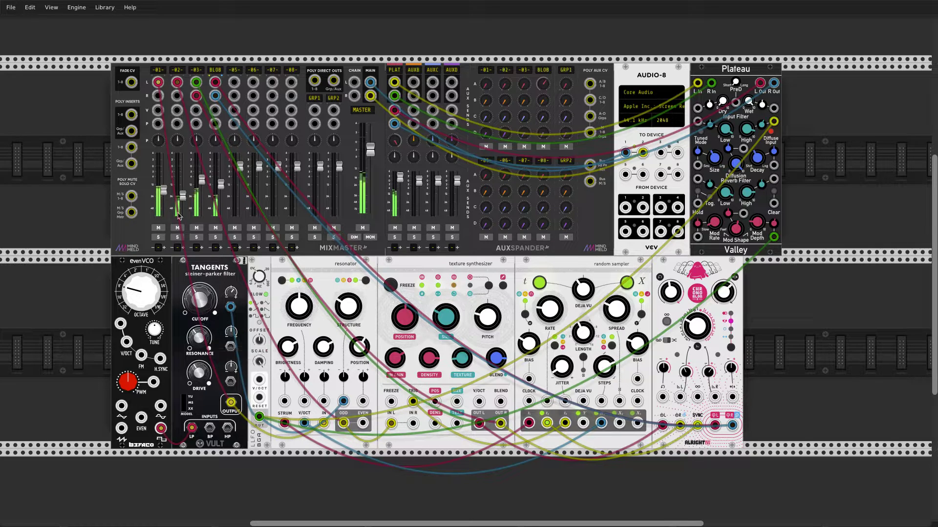
mouse_move(166, 204)
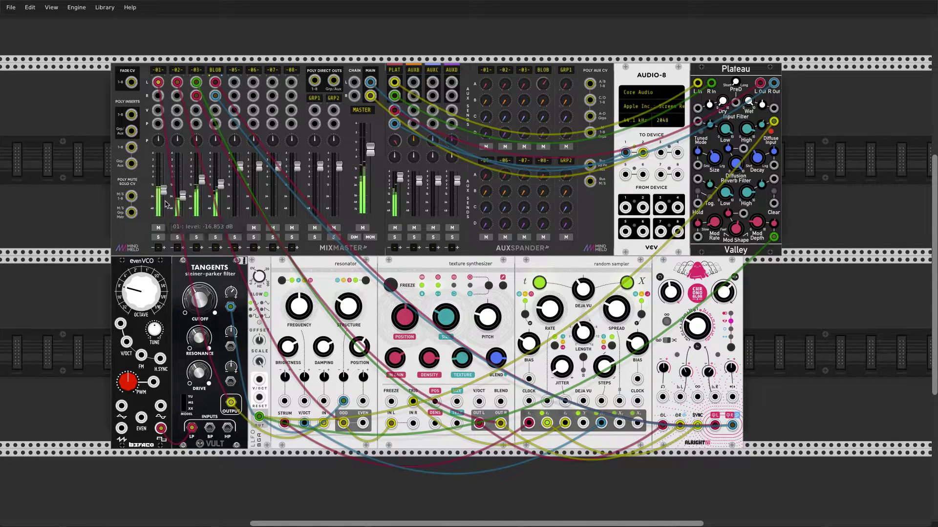
Lower mixer track 5's fader and patch EvenVCO's sine output into track 5's left input
drag(161, 413, 166, 283)
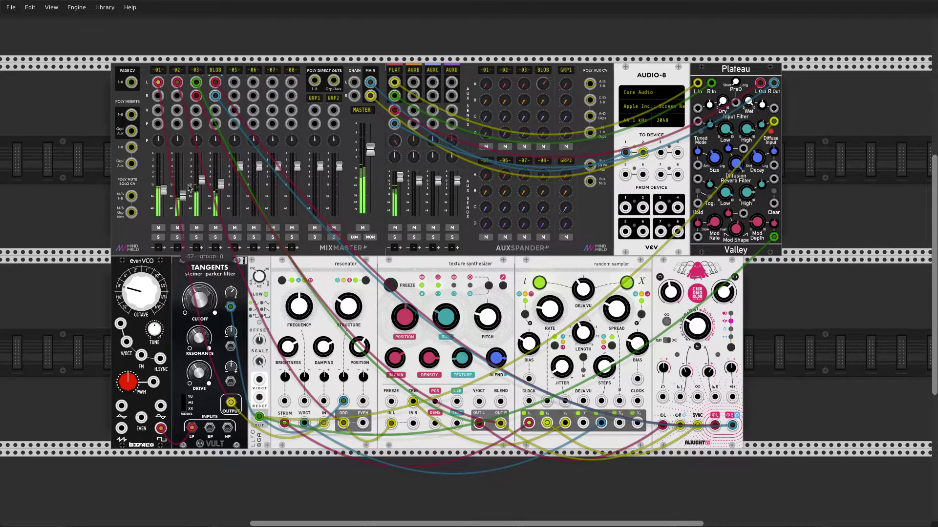
drag(242, 173, 241, 199)
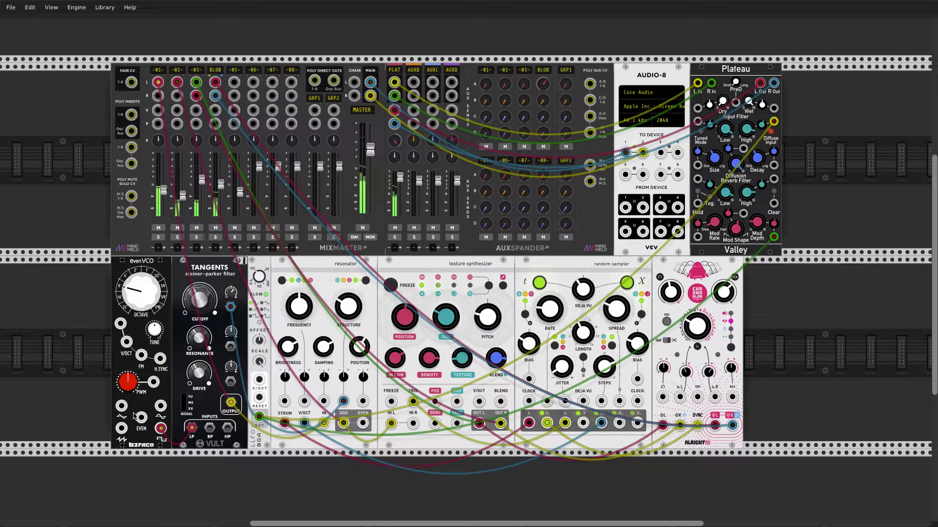
drag(160, 406, 235, 83)
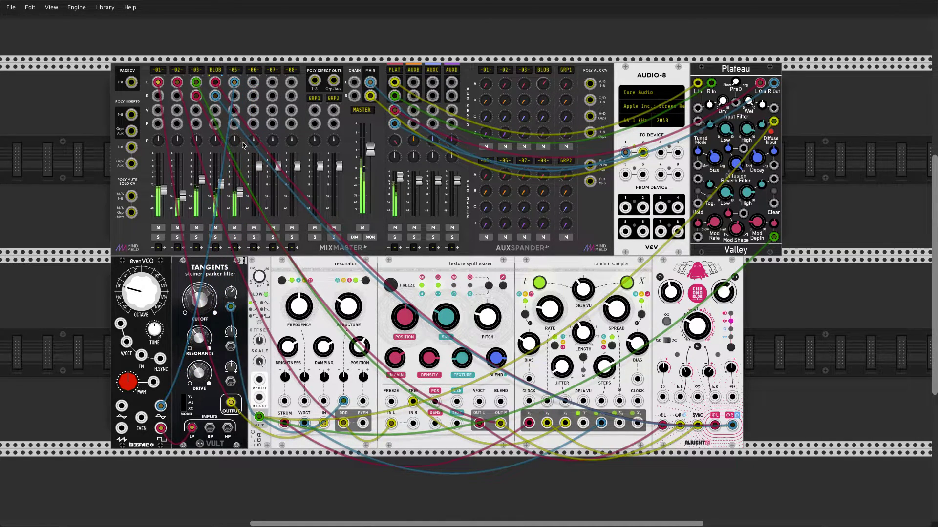
Solo track 5 to raise its level to about -12.4 dB, and unsolo it
click(234, 237)
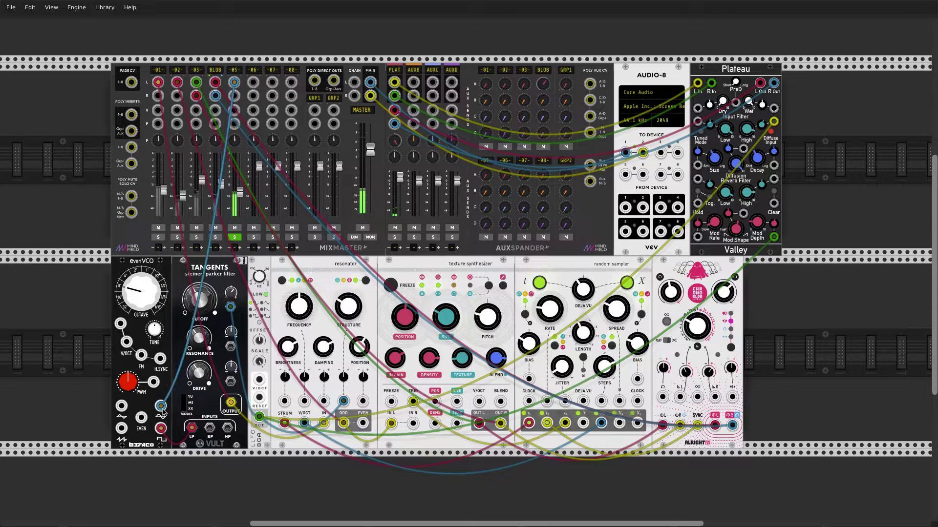
mouse_move(240, 192)
mouse_down()
mouse_move(239, 177)
mouse_move(240, 184)
mouse_up()
mouse_move(242, 186)
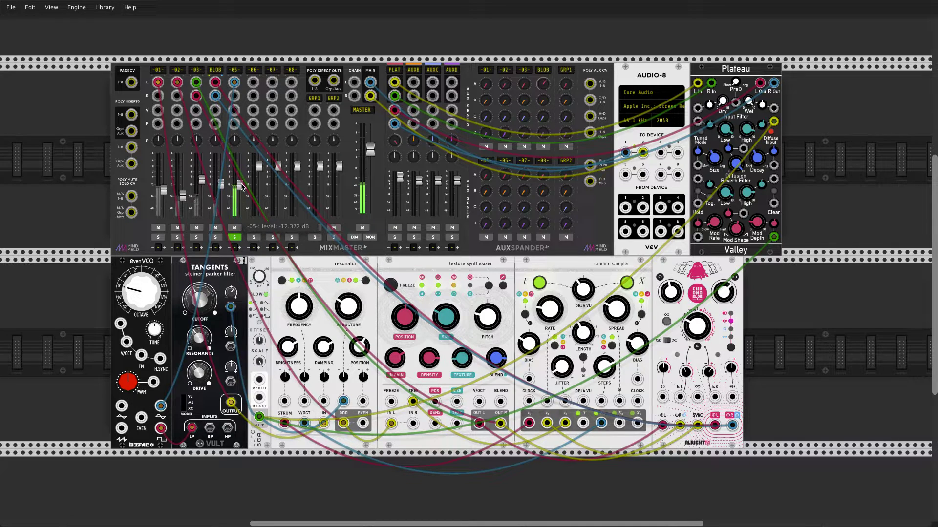
click(235, 238)
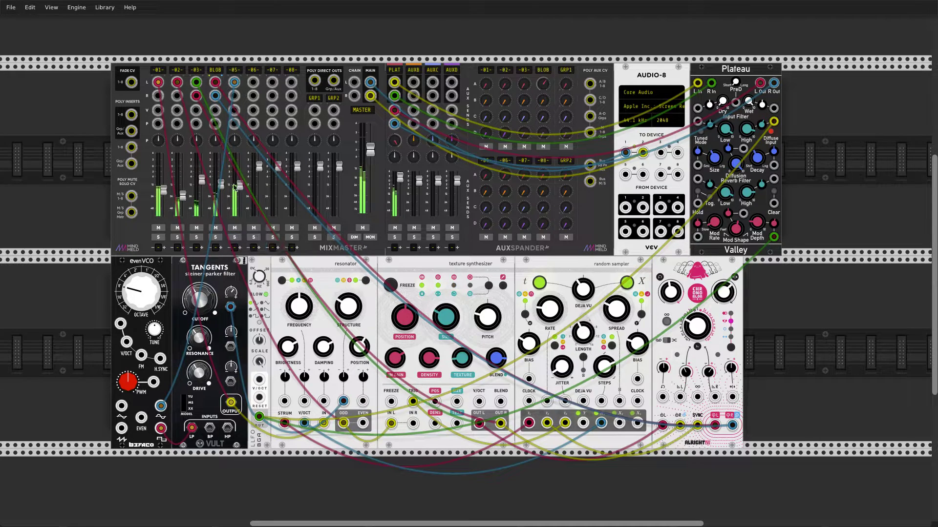
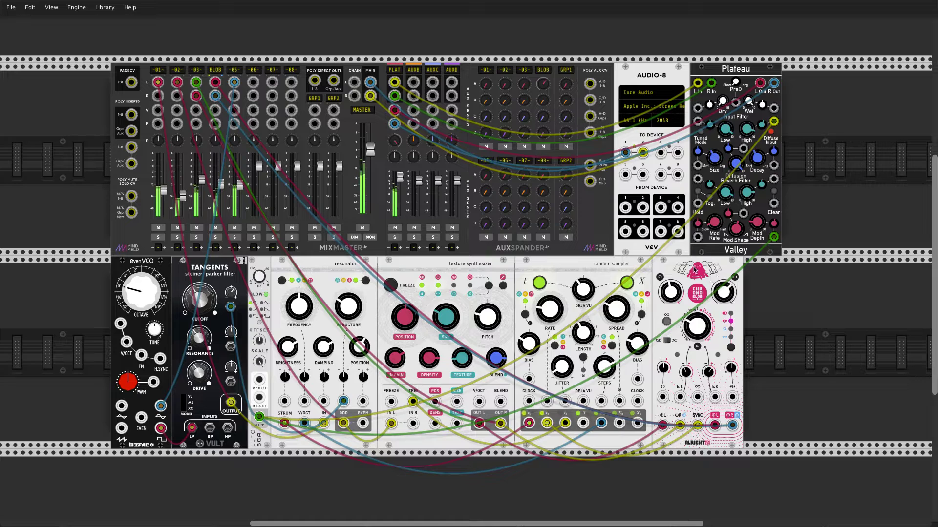
Add the Lights Off module from the Modular Fungi brand and place it directly beside Chronoblob
right_click(781, 280)
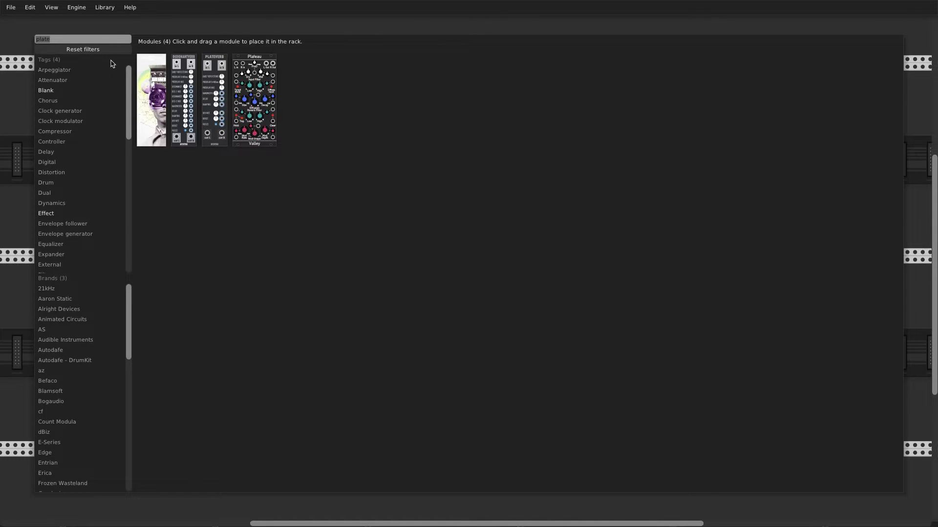
click(97, 51)
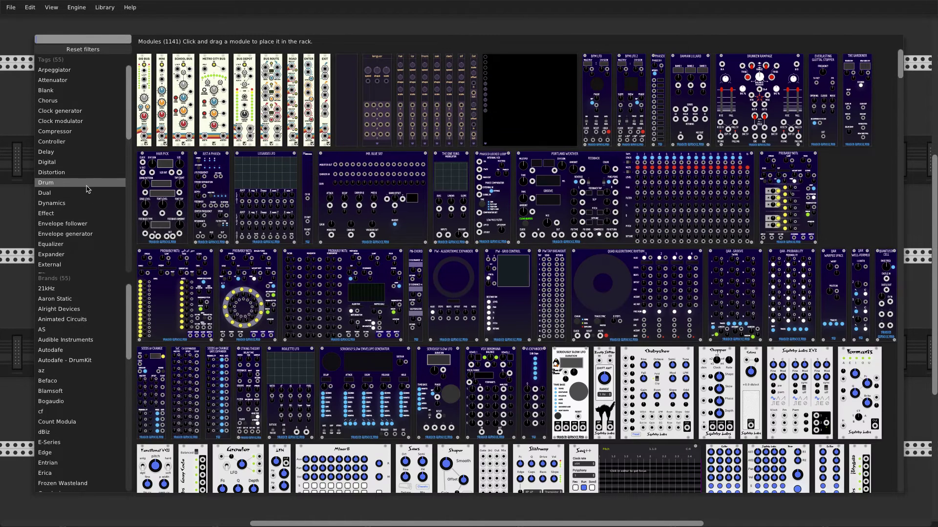
scroll(84, 421, down, 2)
scroll(84, 421, down, 5)
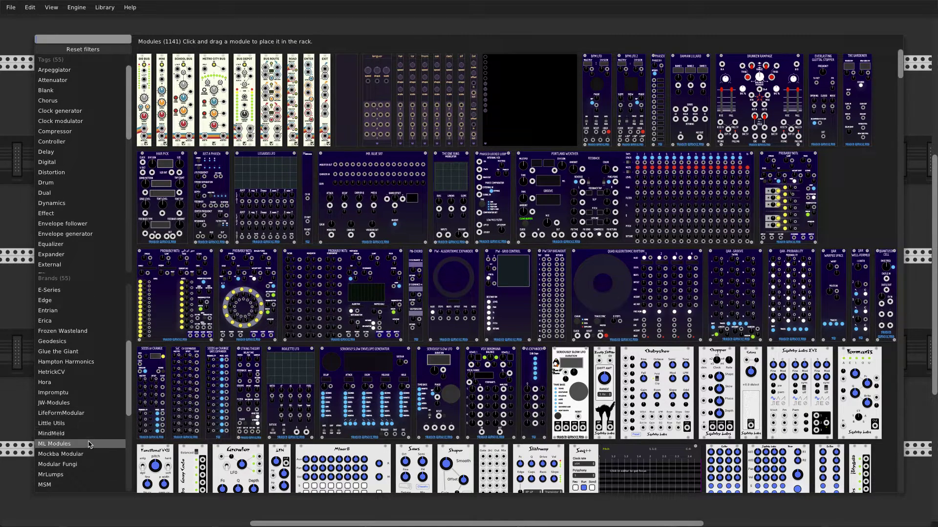
click(92, 464)
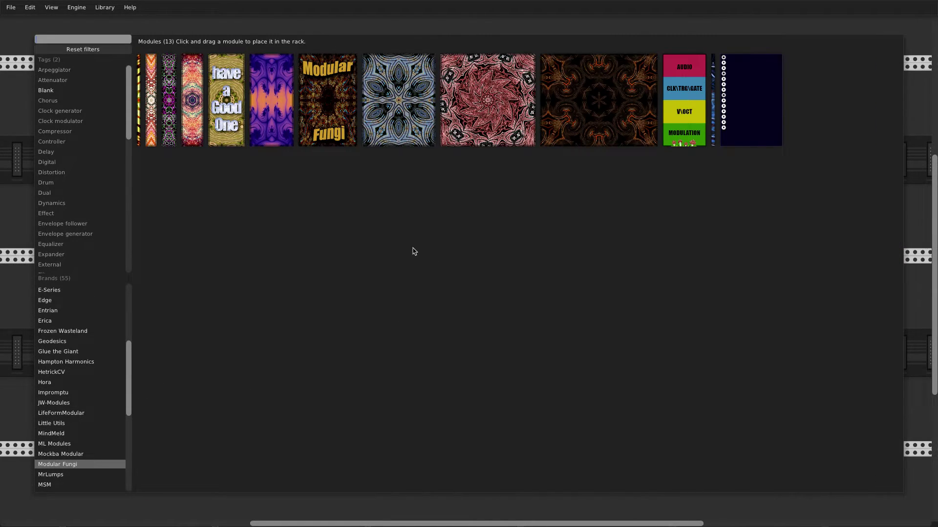
click(714, 115)
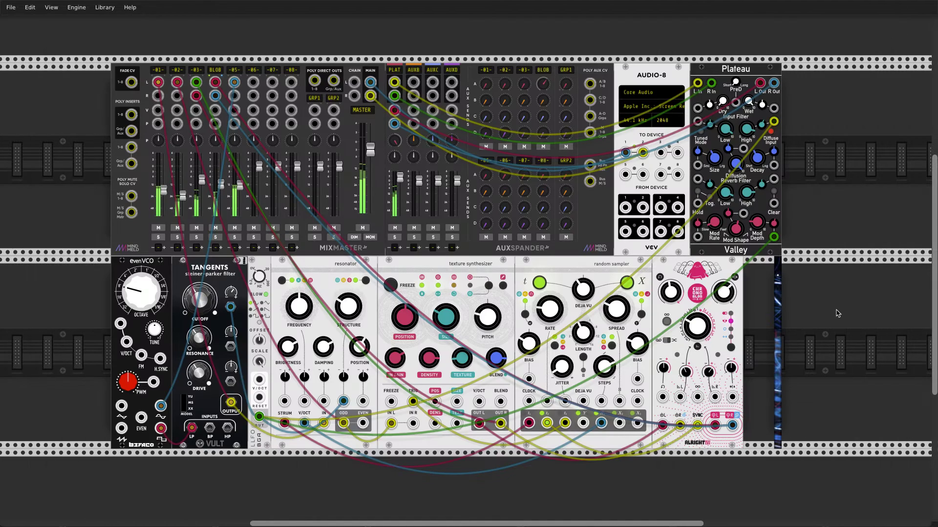
drag(776, 318, 746, 311)
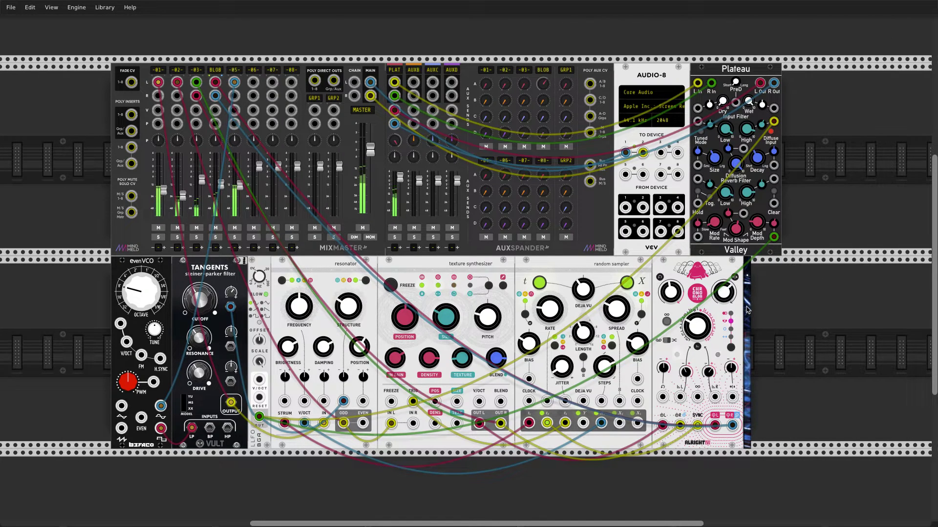
Look up the plugin information of the Lights Off module beside Chronoblob
right_click(746, 311)
mouse_move(816, 323)
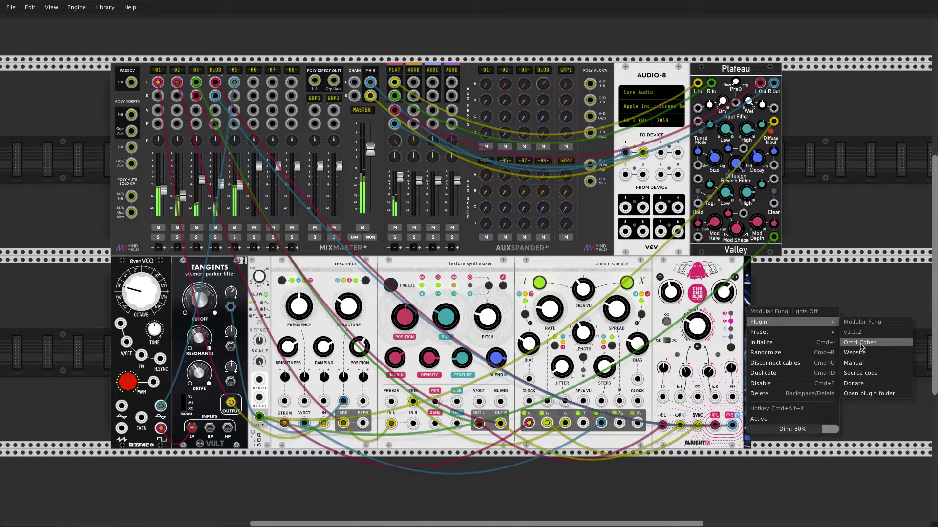
click(821, 280)
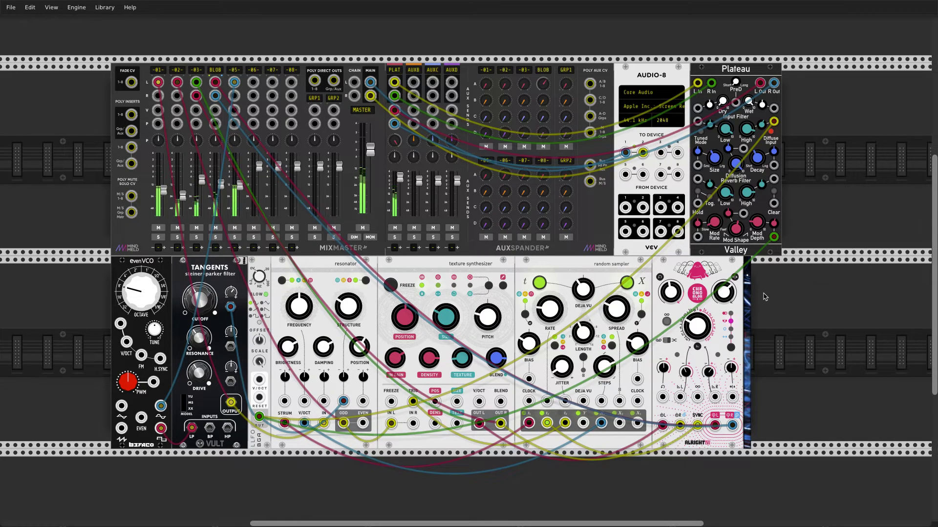
Activate the Lights Off module and set its dim level to 64%
right_click(747, 301)
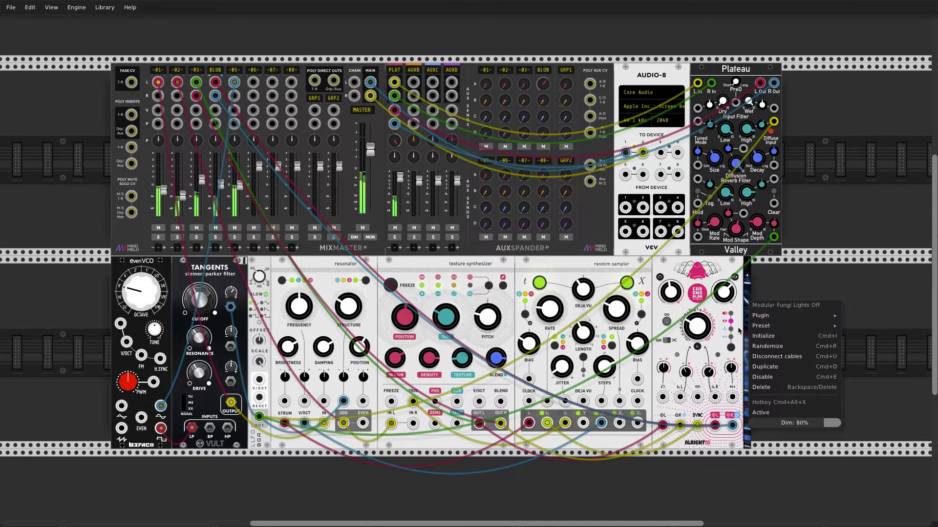
click(802, 417)
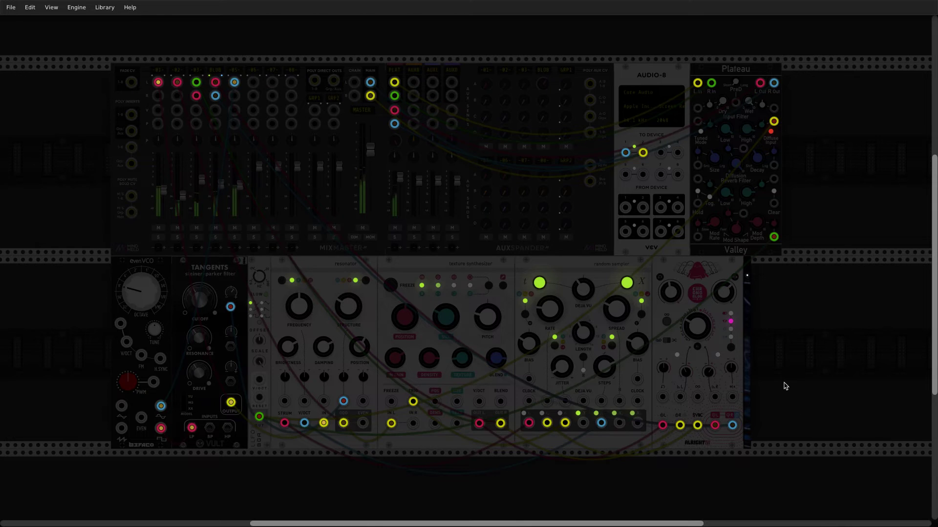
right_click(746, 375)
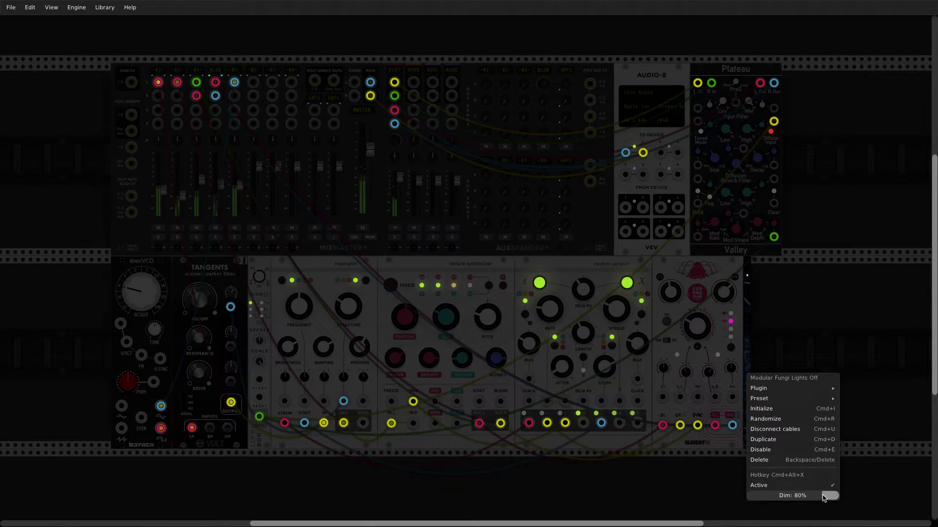
mouse_move(824, 495)
mouse_down()
mouse_move(761, 495)
mouse_move(808, 495)
mouse_up()
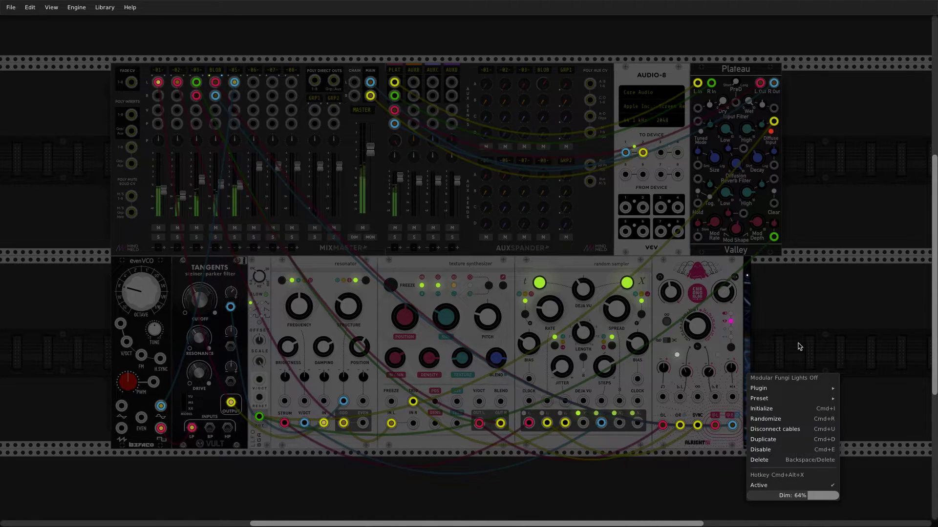
click(800, 314)
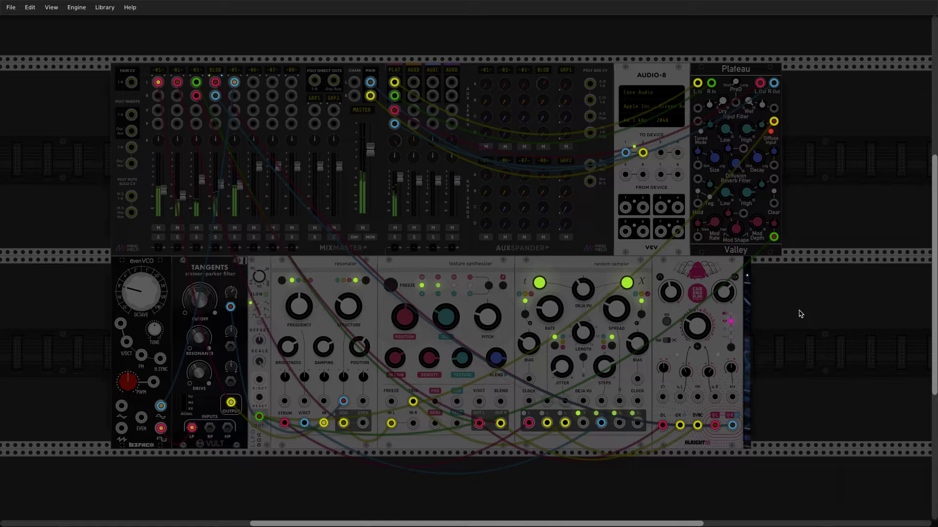